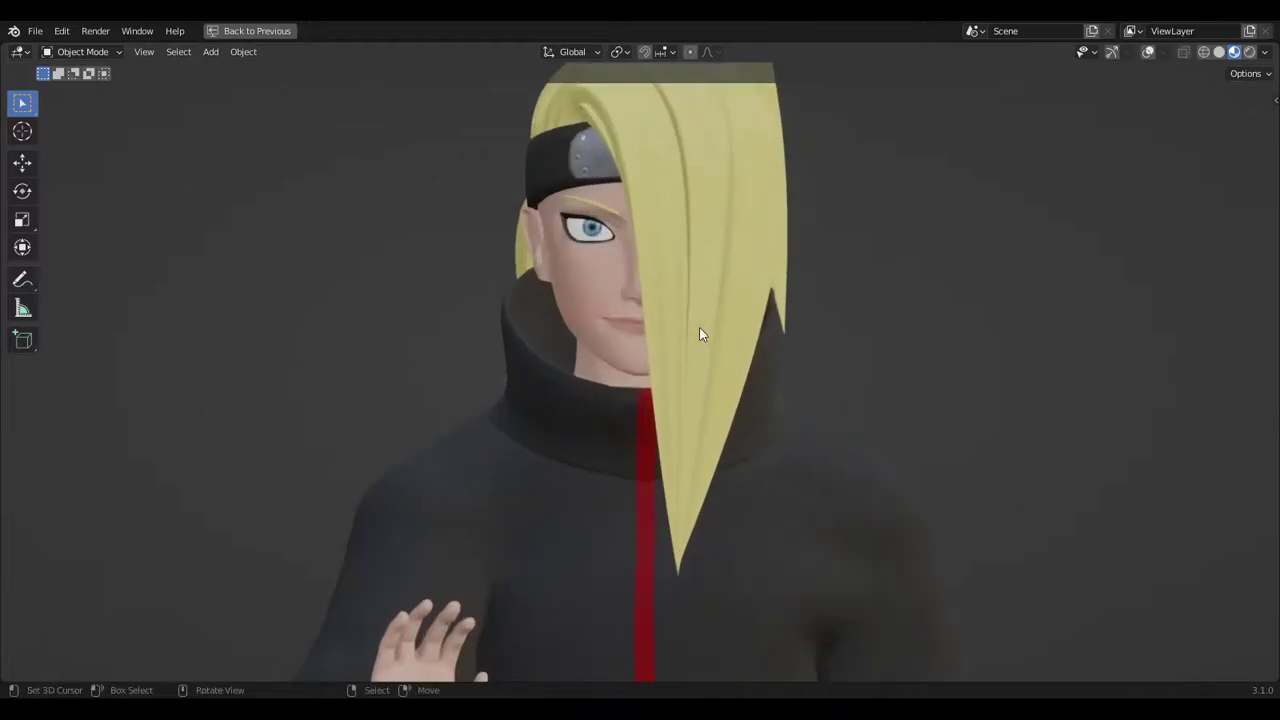
Zoom out on the finished blonde-haired preview before moving to the hairless starting scene
scroll(699, 327, "down", 2)
scroll(669, 423, "down", 2)
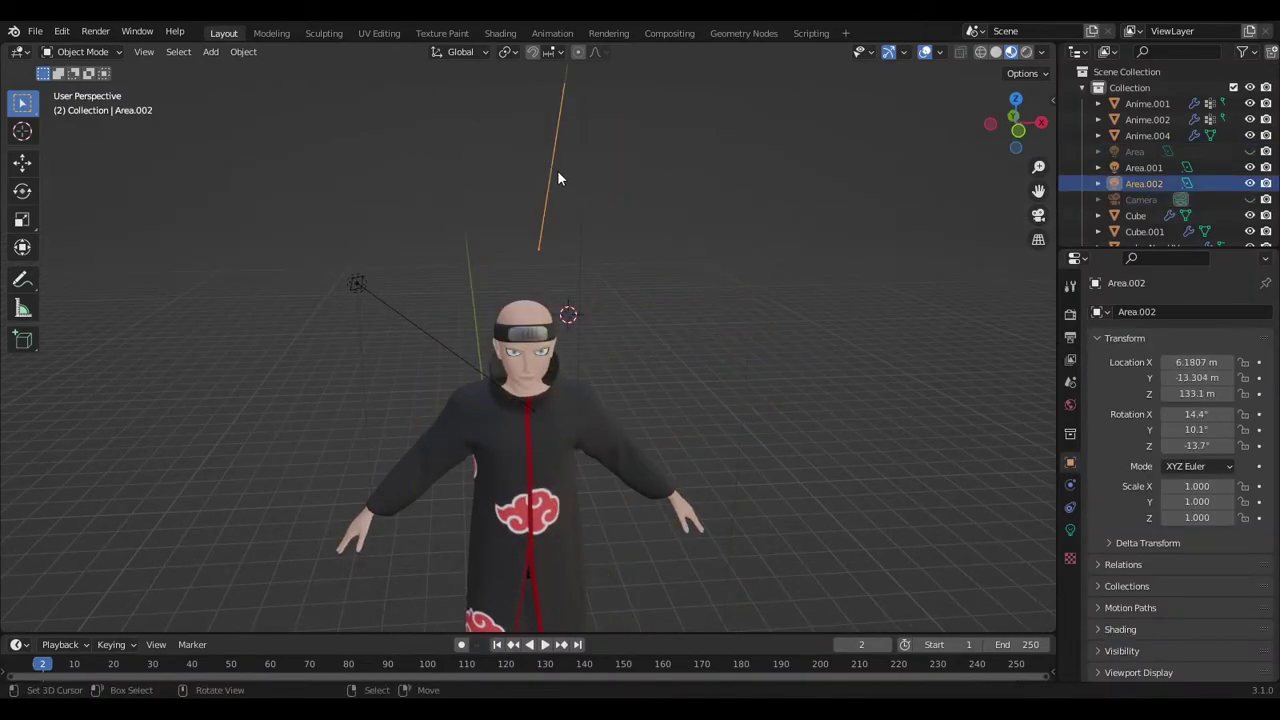
Add a Bezier circle and move it about 1.5 m along X beside the character
left_click(355, 295)
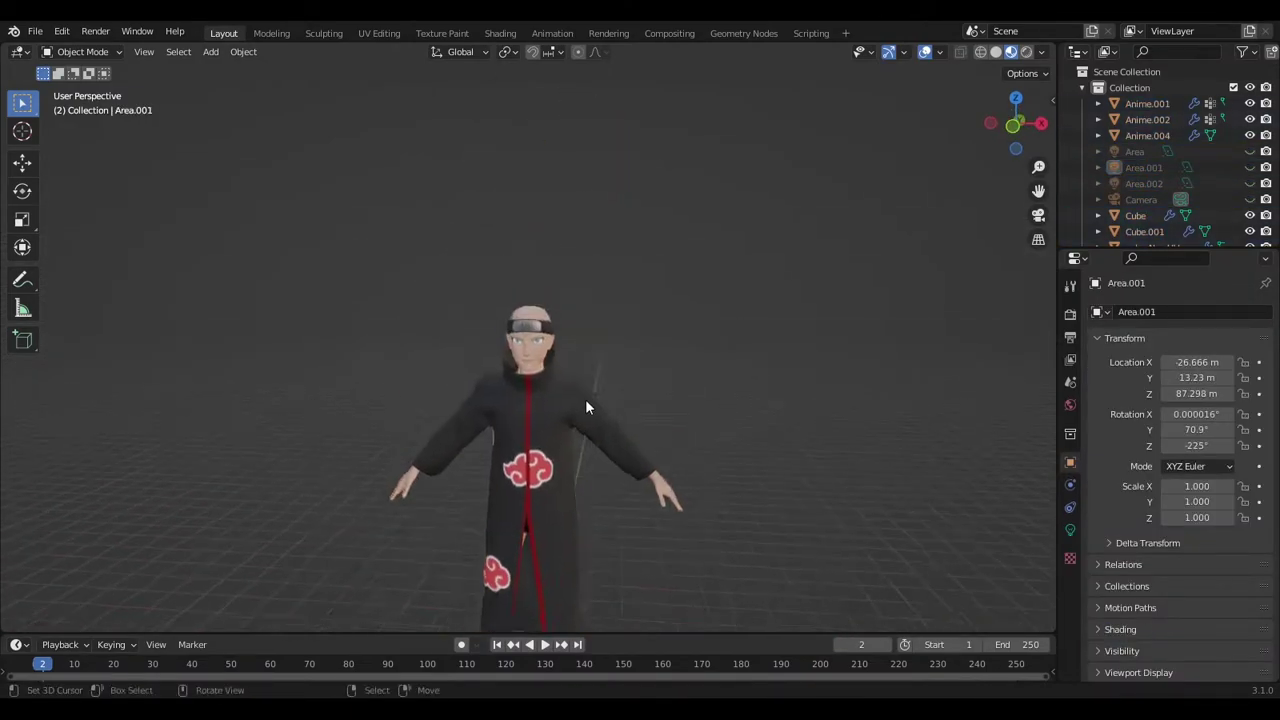
mouse_move(355, 295)
middle_mouse_down()
mouse_move(555, 337)
mouse_move(396, 355)
mouse_move(536, 350)
mouse_move(555, 361)
middle_mouse_up()
key("shift+a")
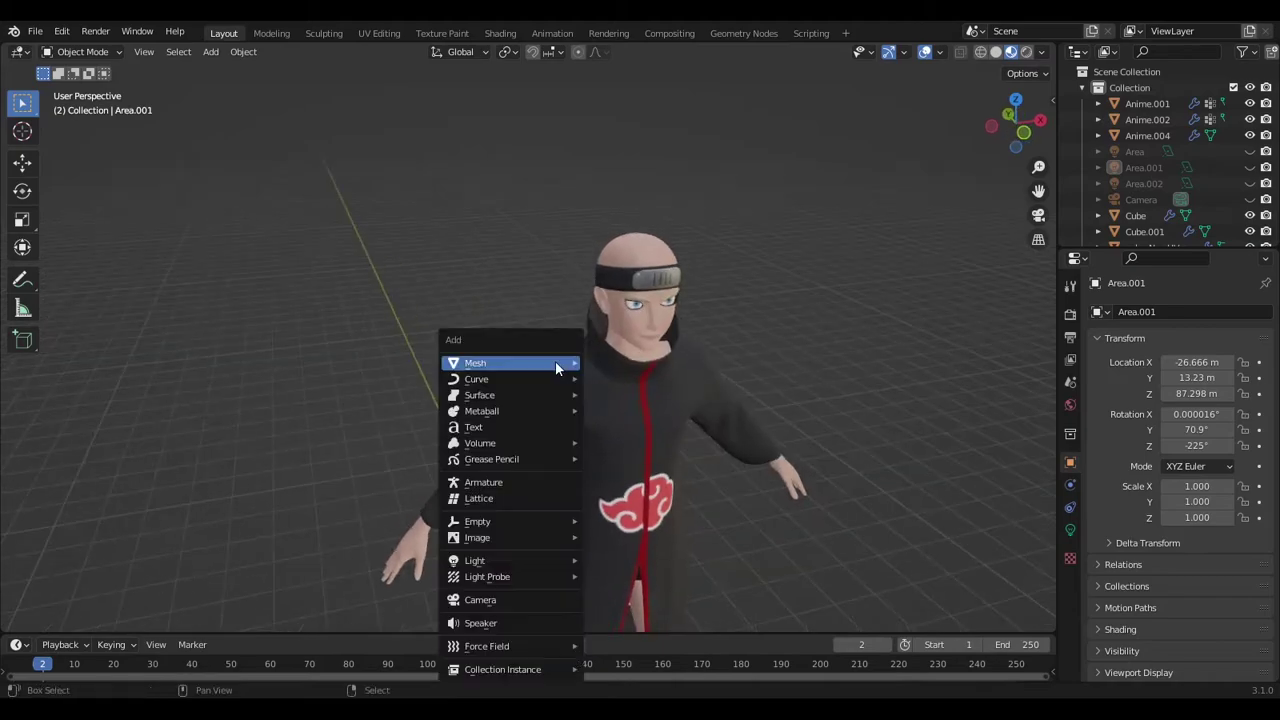
mouse_move(476, 379)
left_click(621, 397)
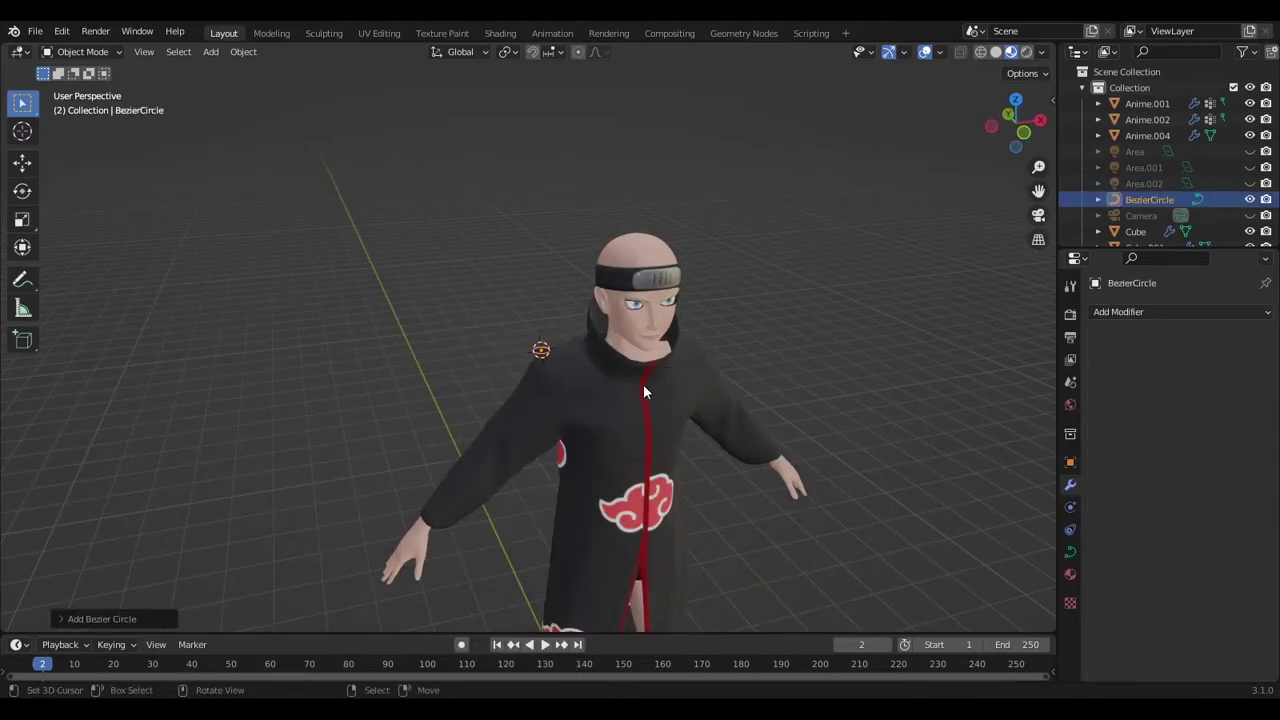
key("x")
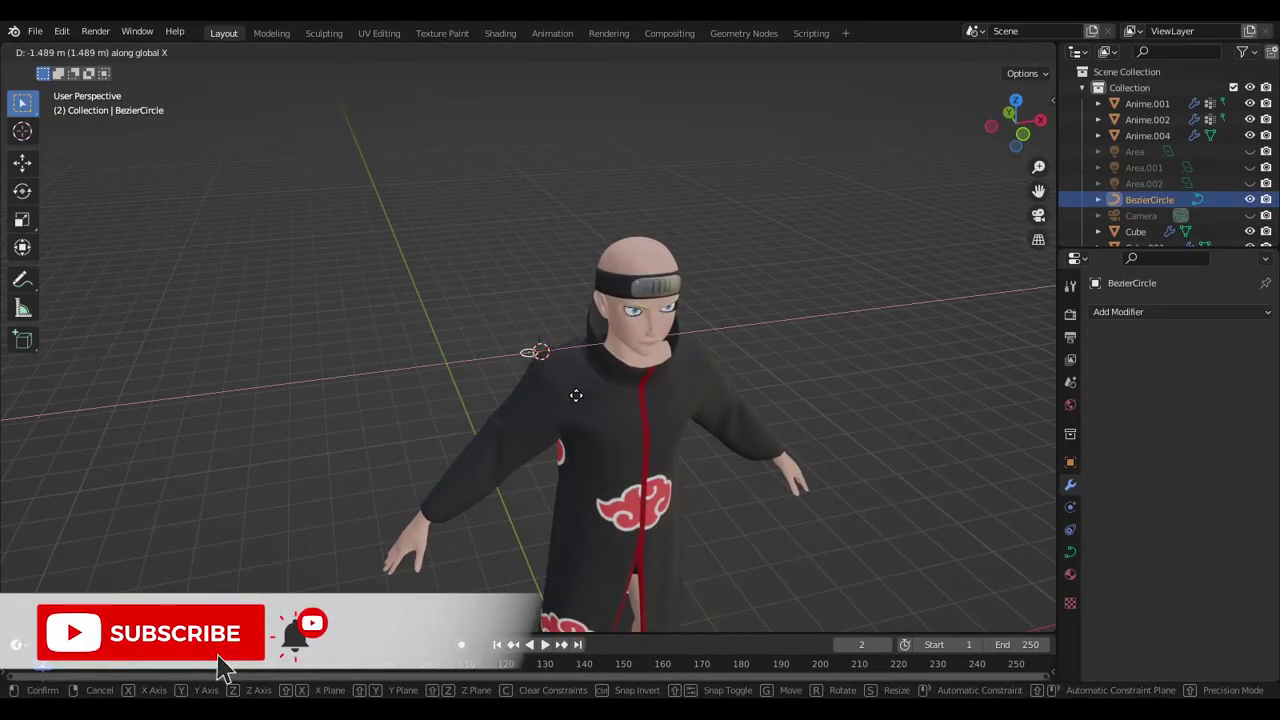
left_click(203, 401)
middle_click_drag(203, 401, 427, 378)
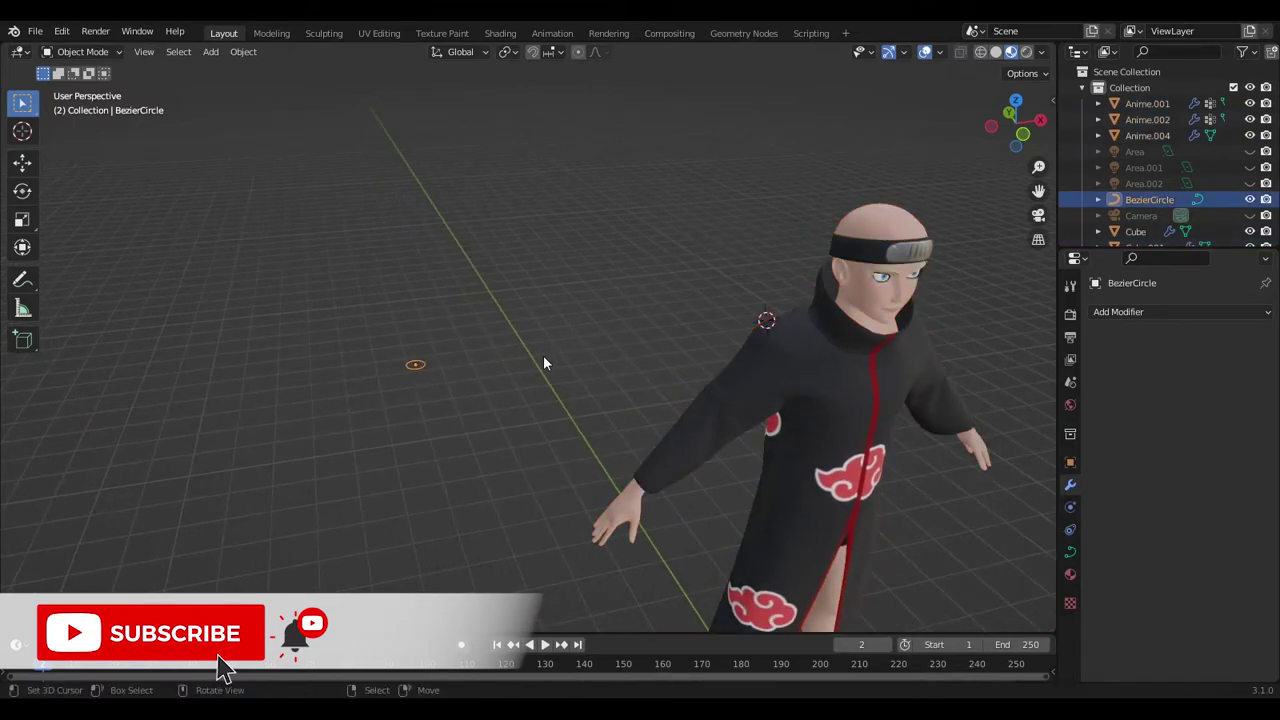
Scale the circle in top view, frame it in the viewport and reselect it
key("KP_7")
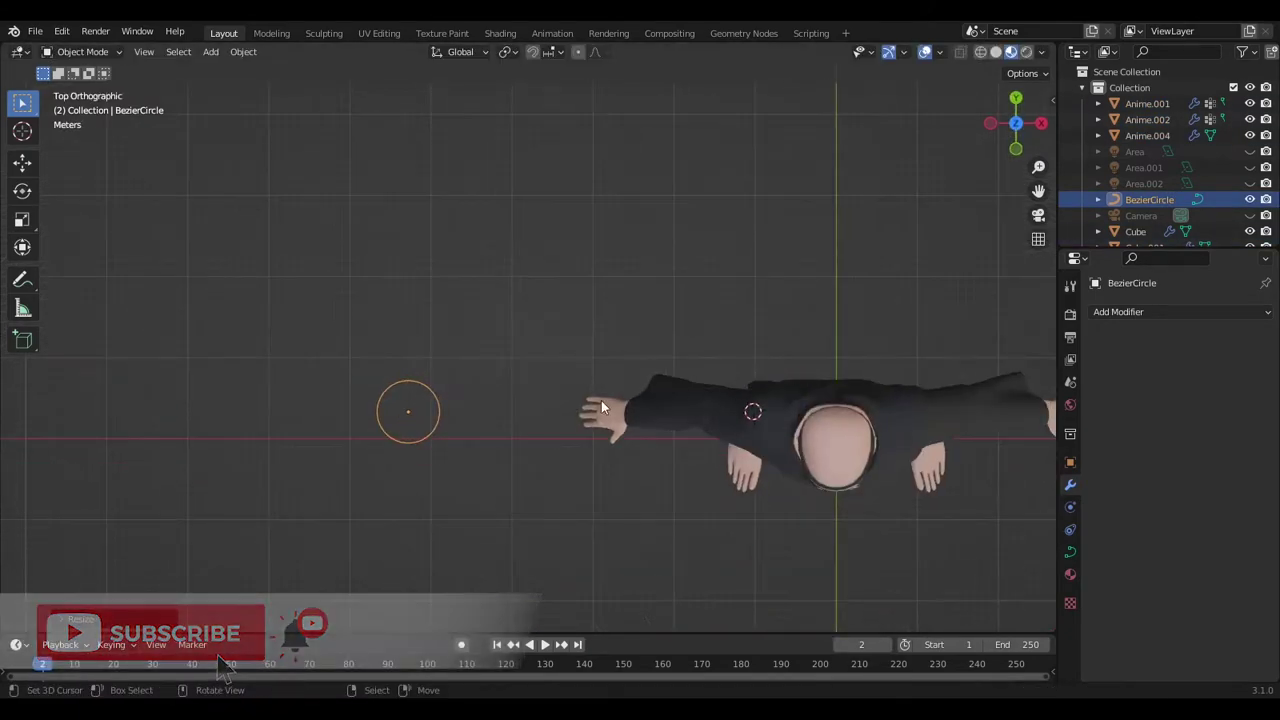
key("s")
left_click(497, 412)
scroll(497, 412, "up", 5)
middle_click_drag(517, 395, 520, 346, "shift")
left_click(483, 379)
scroll(483, 379, "up", 2)
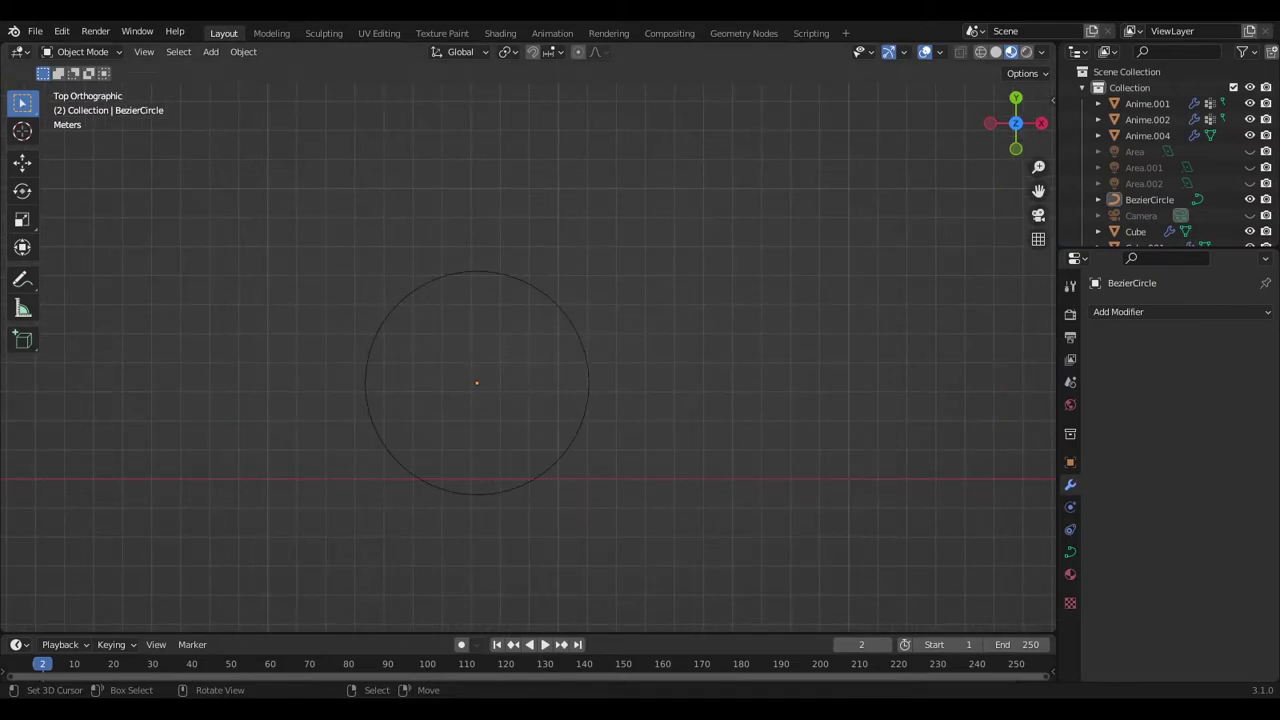
scroll(490, 388, "up", 3)
left_click(633, 356)
middle_click_drag(615, 397, 641, 379, "shift")
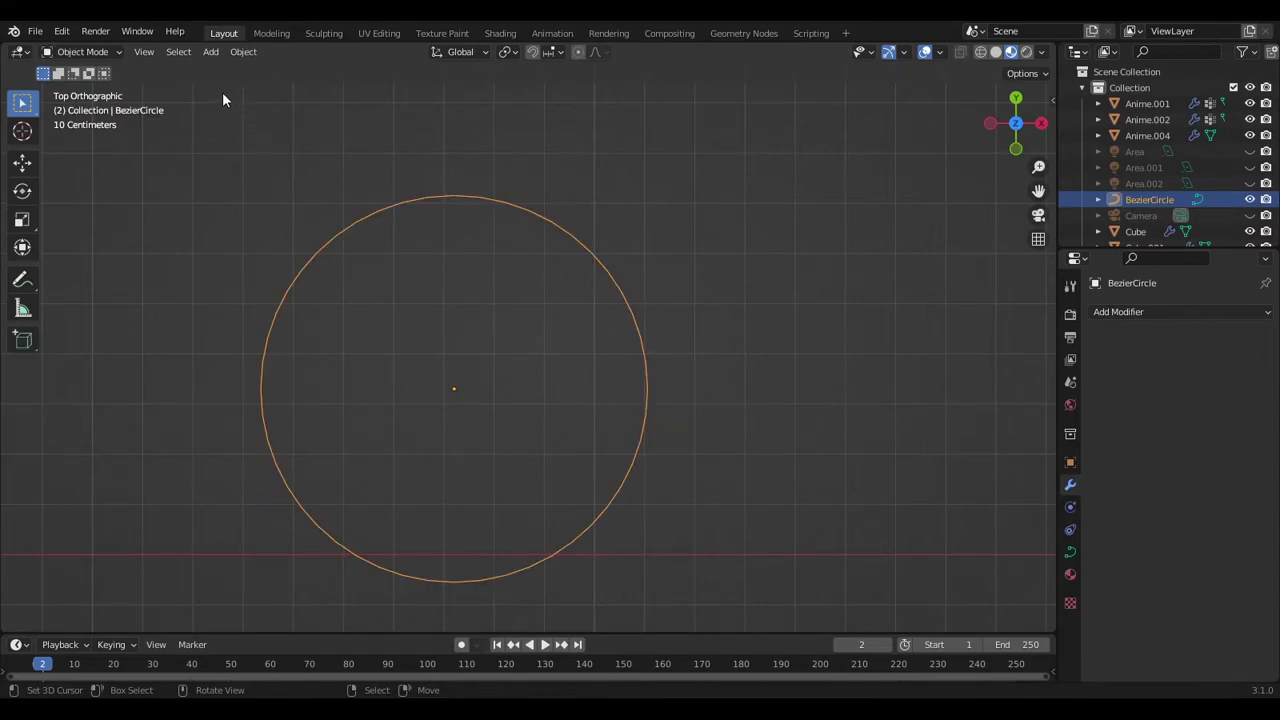
Set the circle's handles to Free, flatten it, then subdivide and notch the top-right edge
left_click(219, 52)
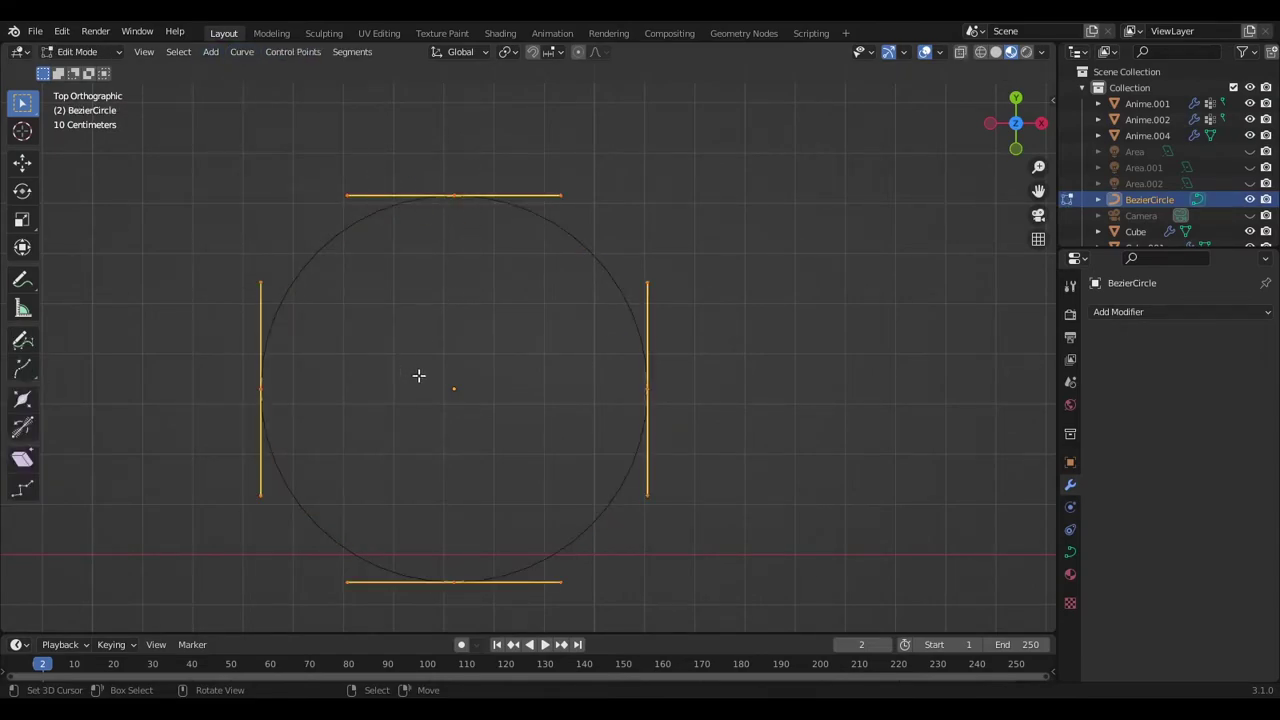
left_click(352, 428)
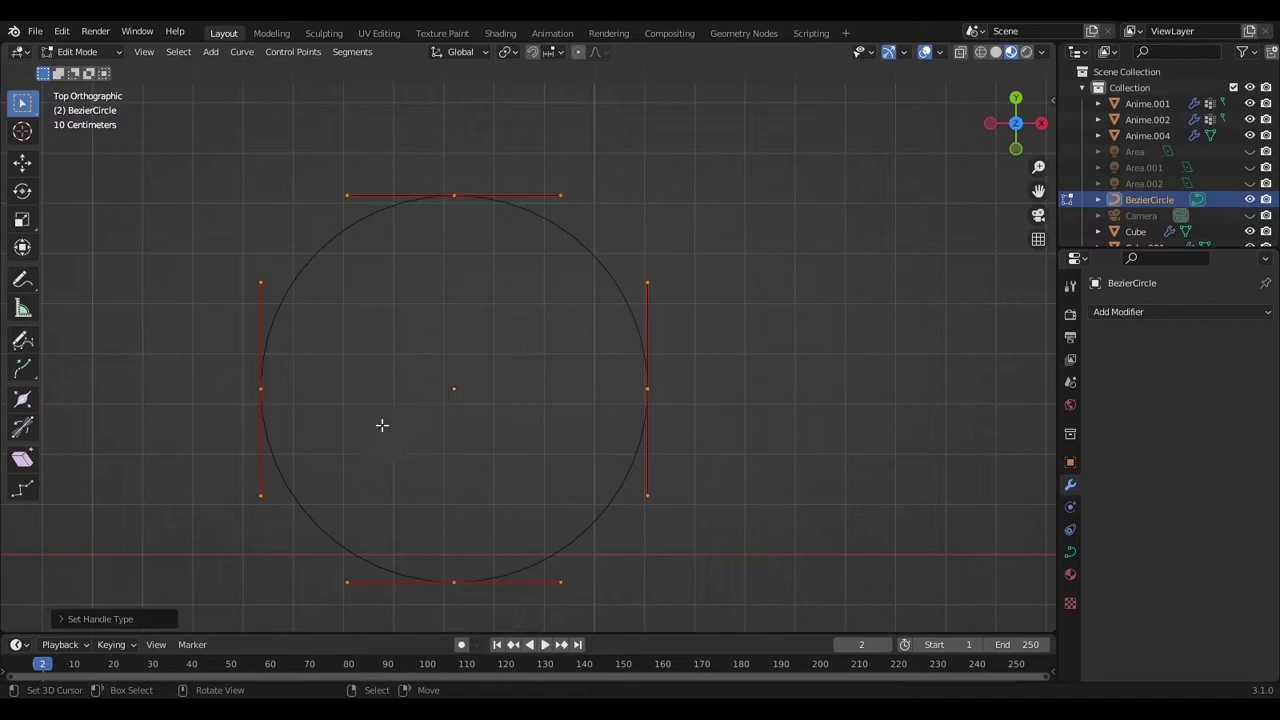
left_click(472, 476)
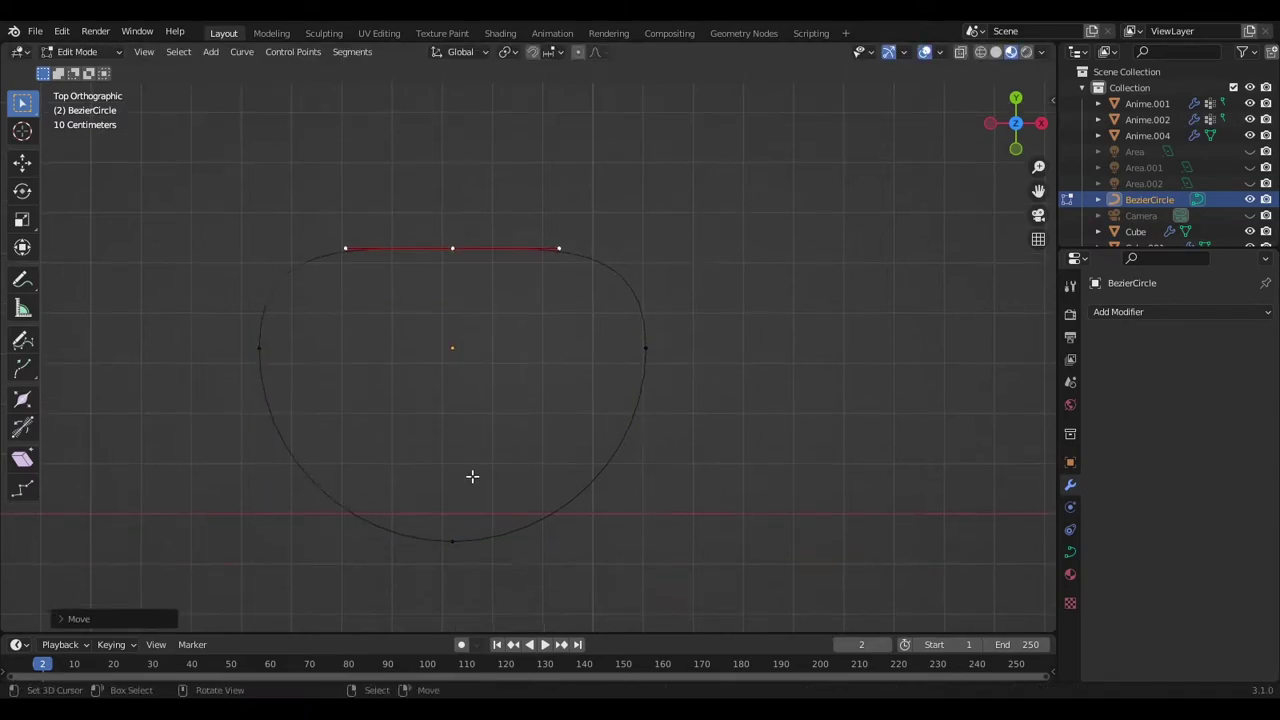
left_click(452, 247, "shift")
right_click(674, 331)
left_click(674, 331)
left_click(552, 268)
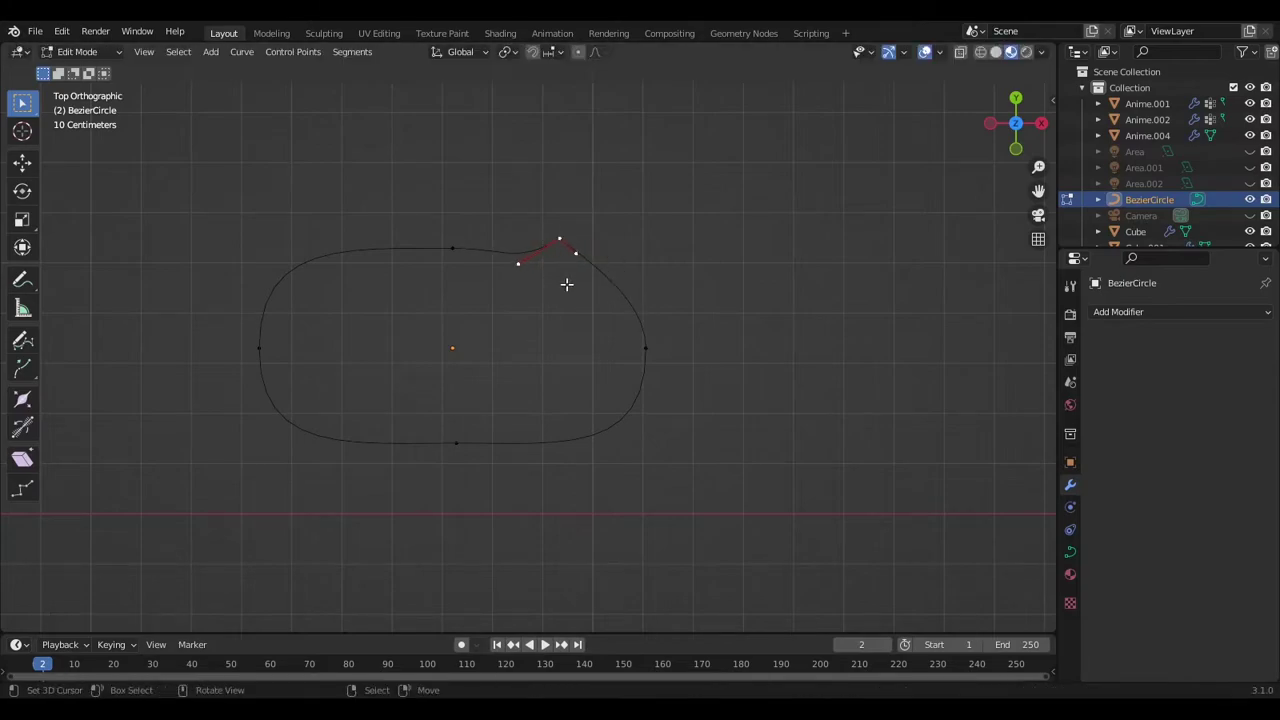
right_click(729, 297)
key("Escape")
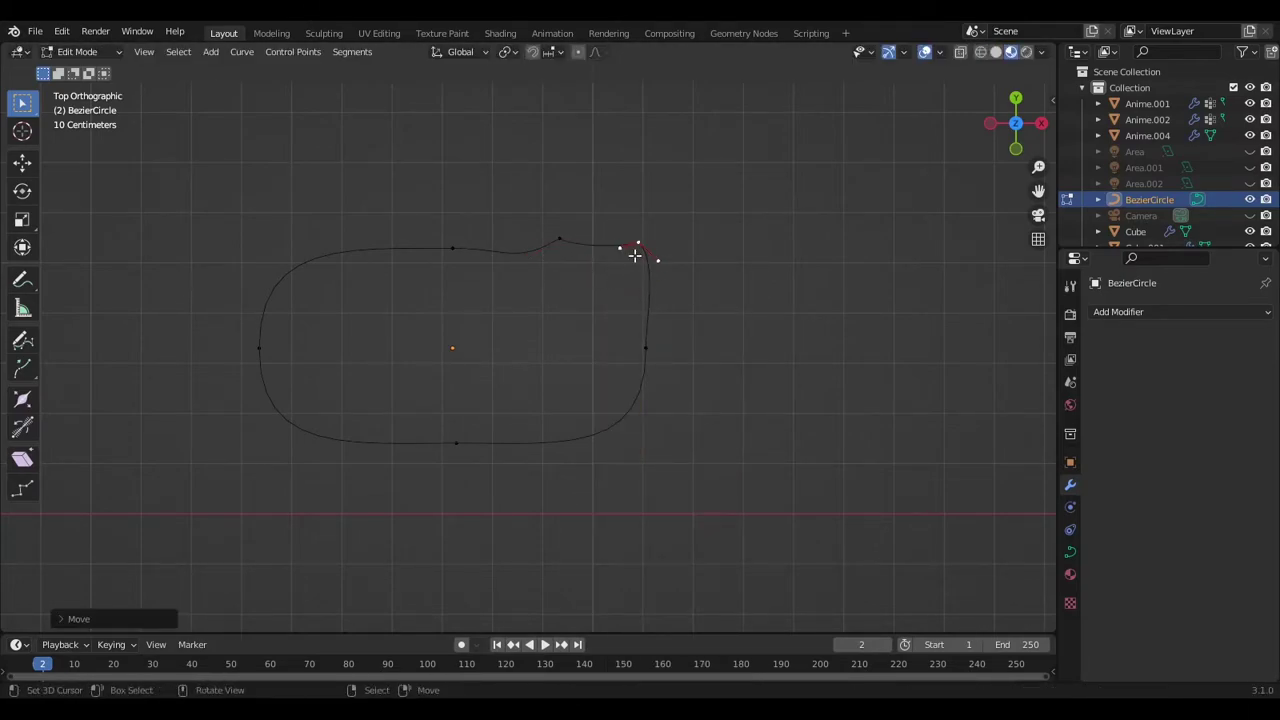
left_click_drag(559, 240, 557, 257)
Subdivide the top-left segment and extrude a new point along the bottom edge
right_click(306, 270)
left_click(306, 270)
right_click(434, 259)
left_click(363, 259)
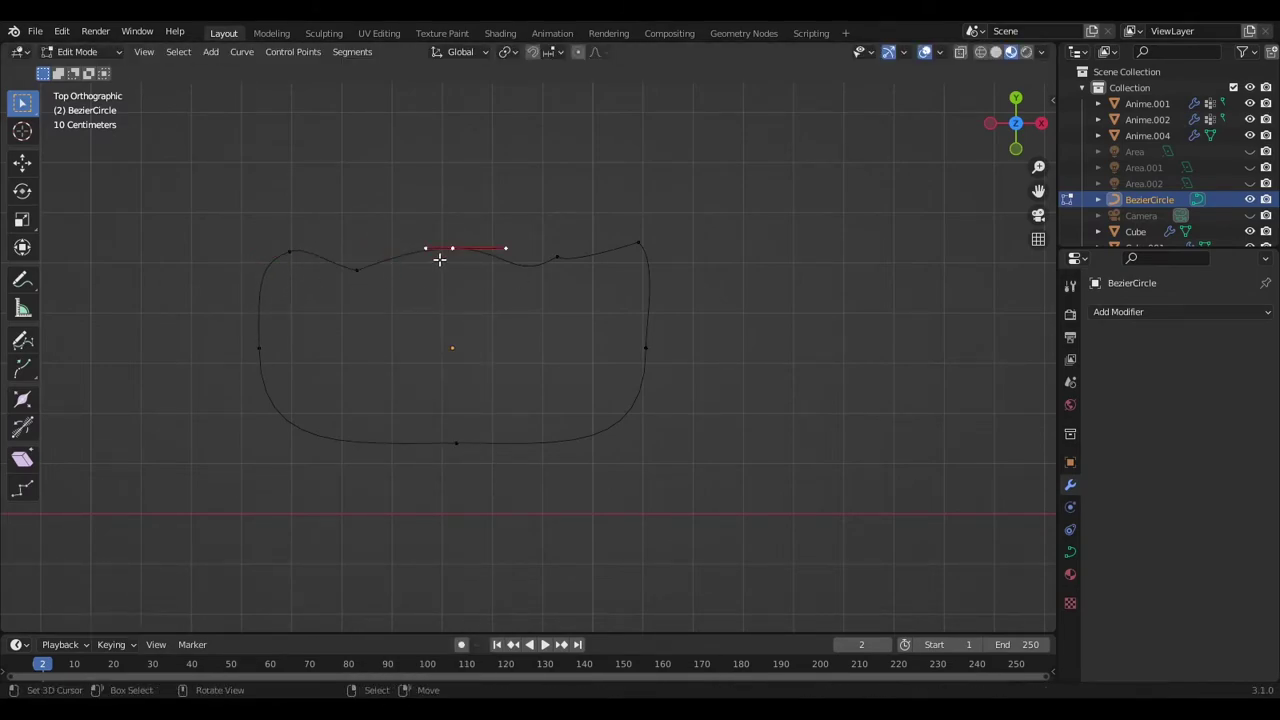
middle_click_drag(623, 337, 633, 282, "shift")
left_click(466, 389)
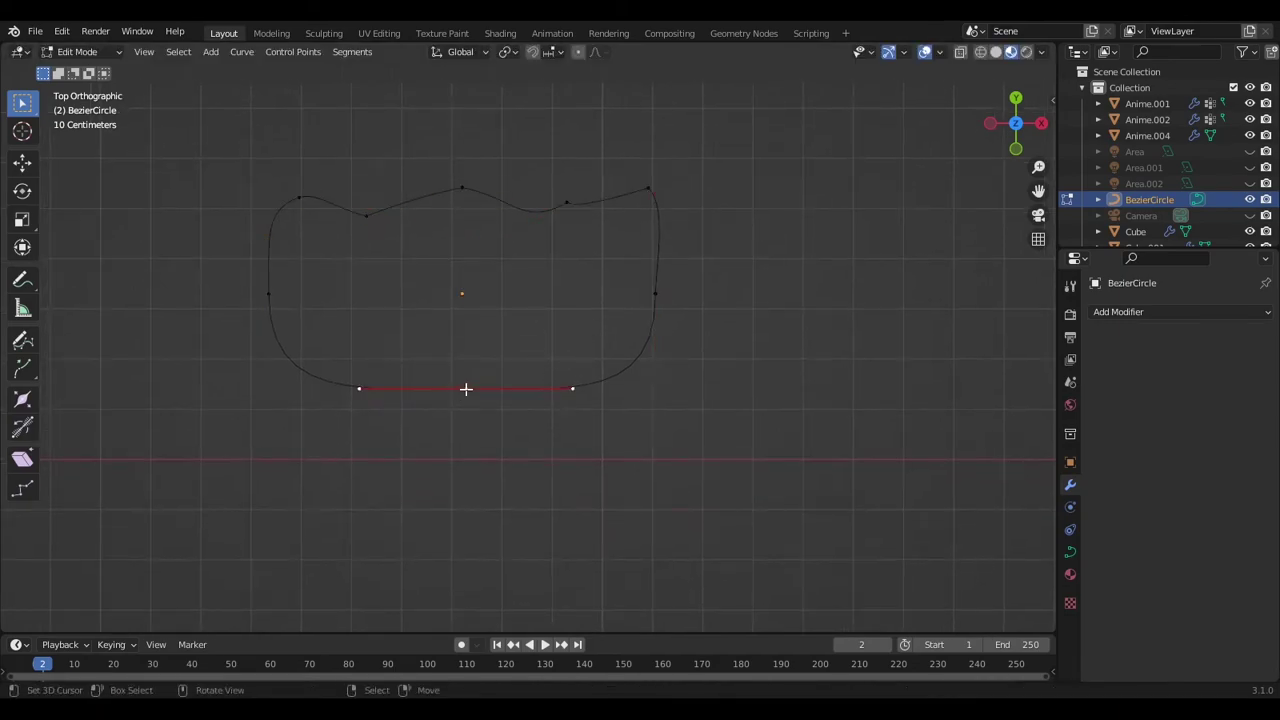
right_click(566, 257)
left_click(571, 329)
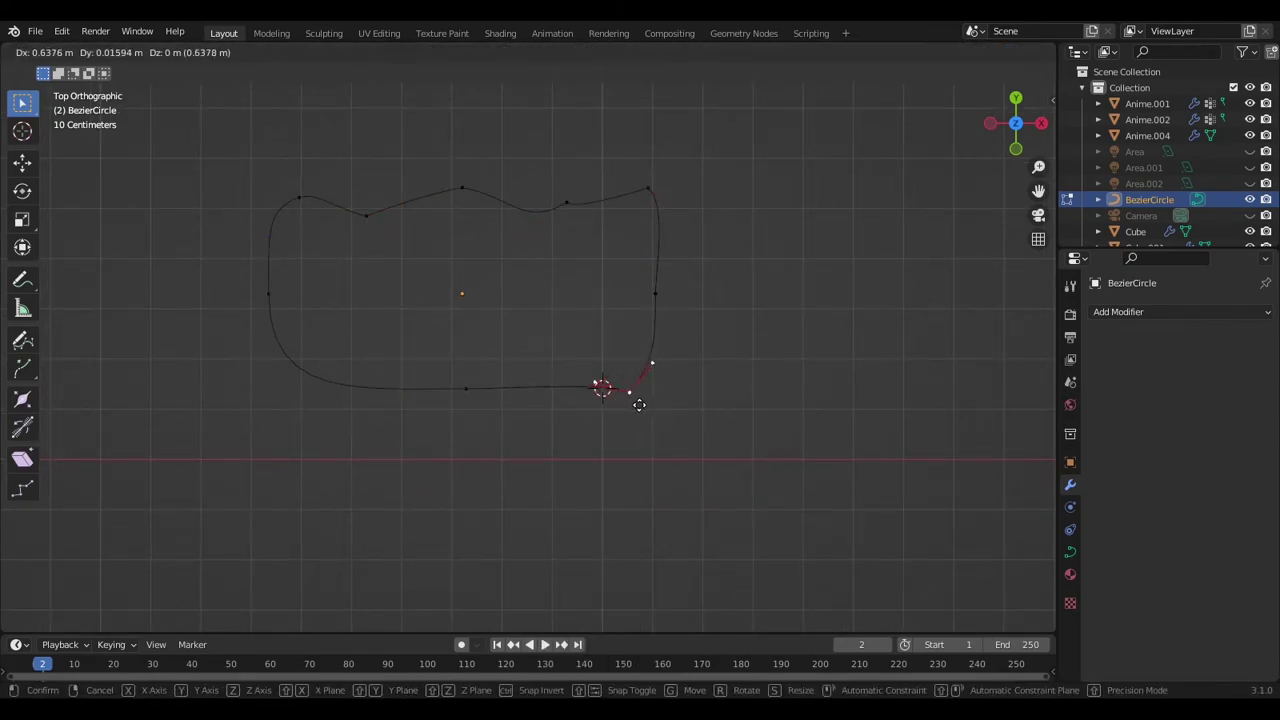
left_click(580, 404)
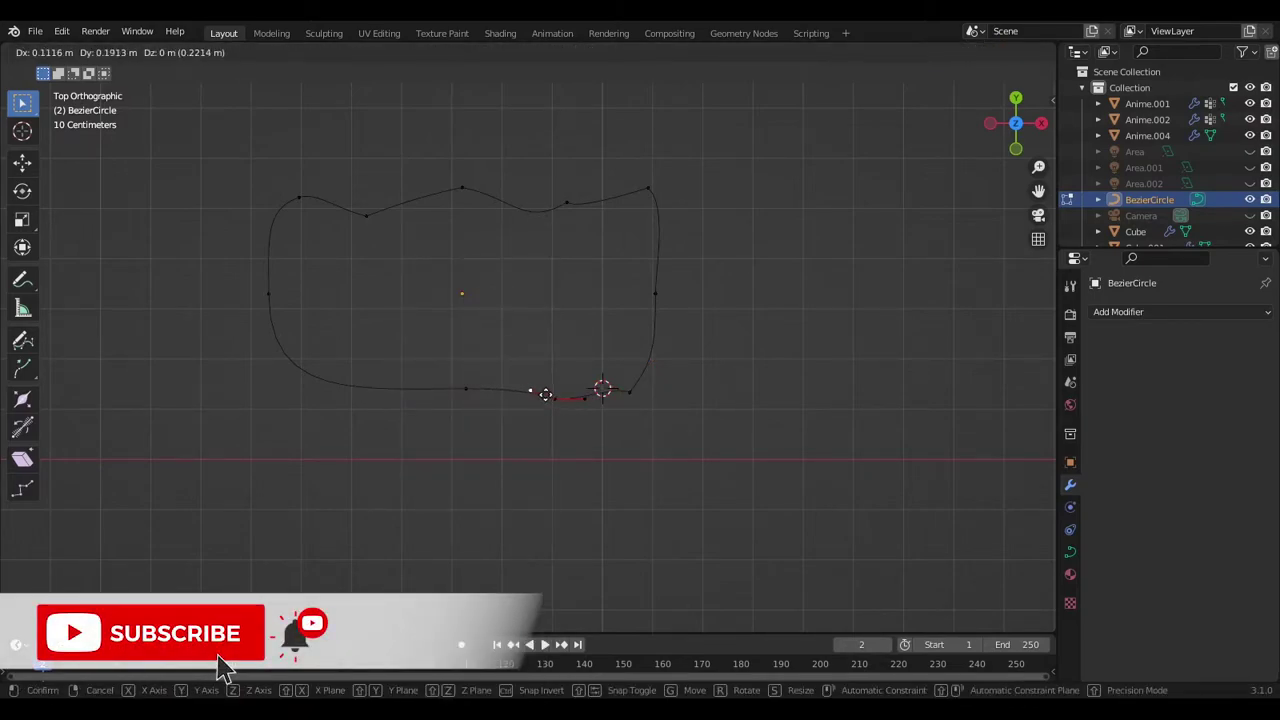
Extrude a bottom-left point, smooth and subdivide the bottom, and reposition the bottom row
left_click(268, 293, "shift")
right_click(290, 265)
left_click(300, 257)
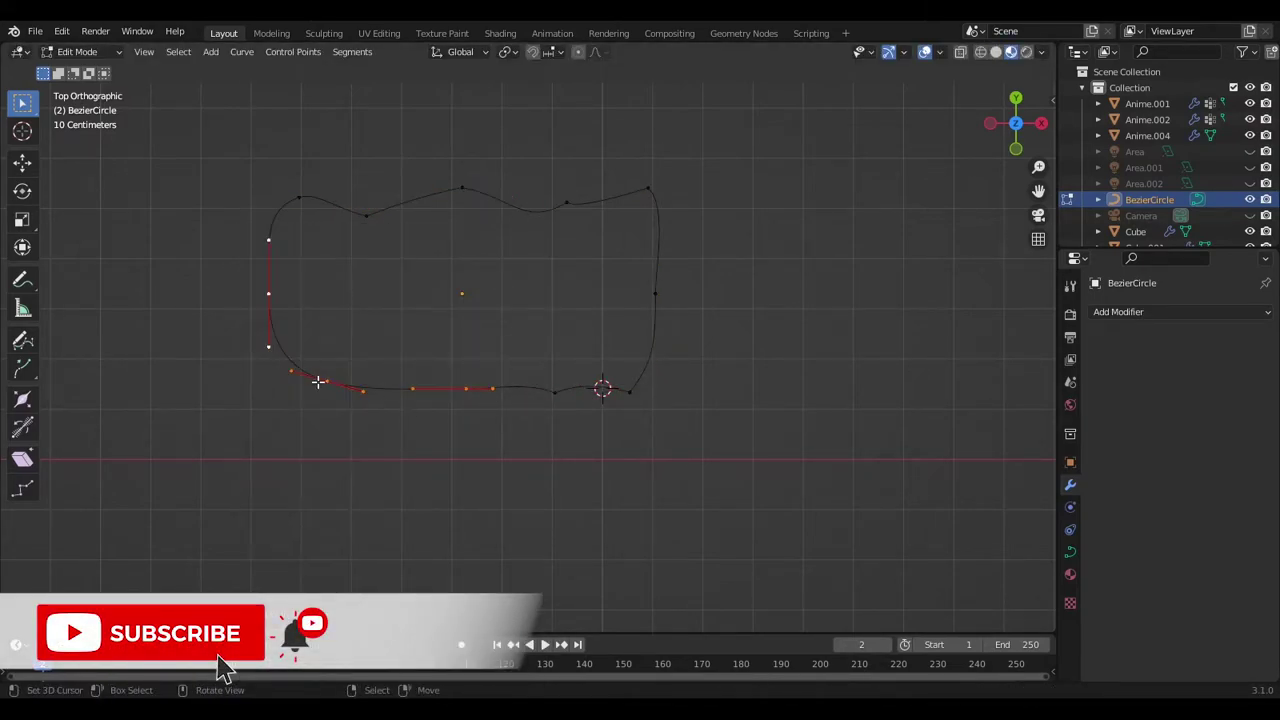
left_click(272, 383)
right_click(413, 270)
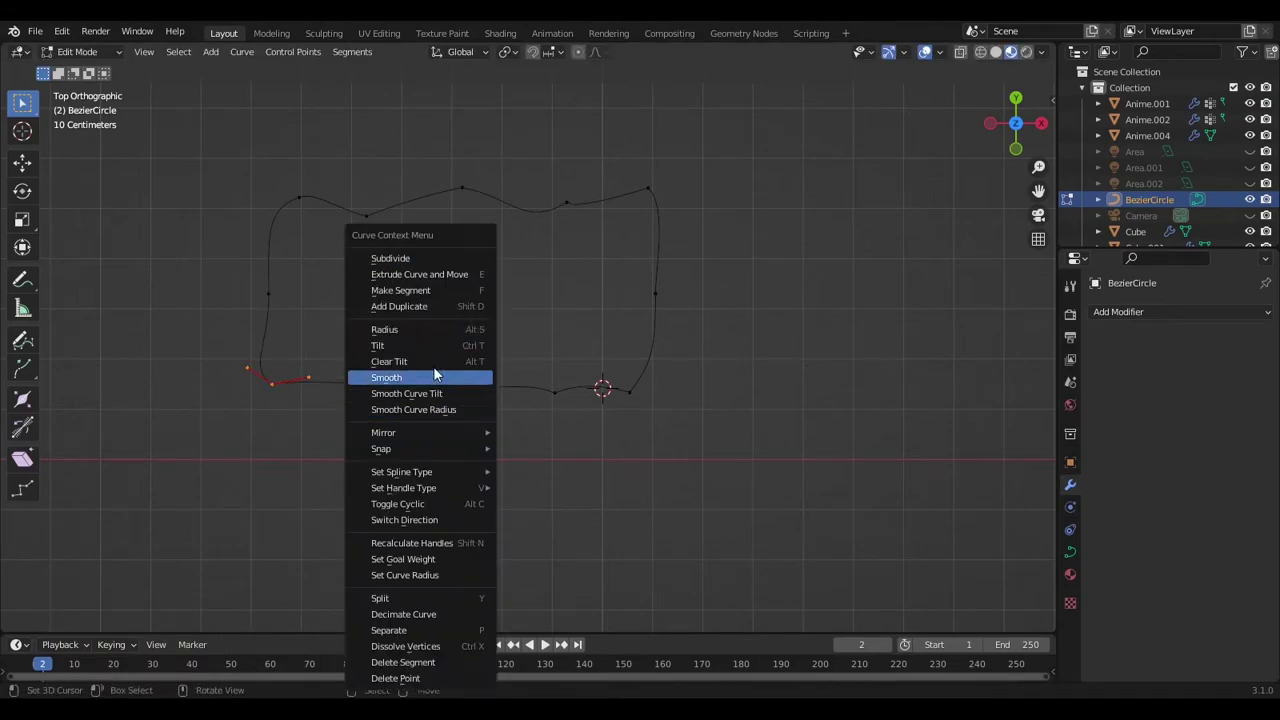
left_click(413, 270)
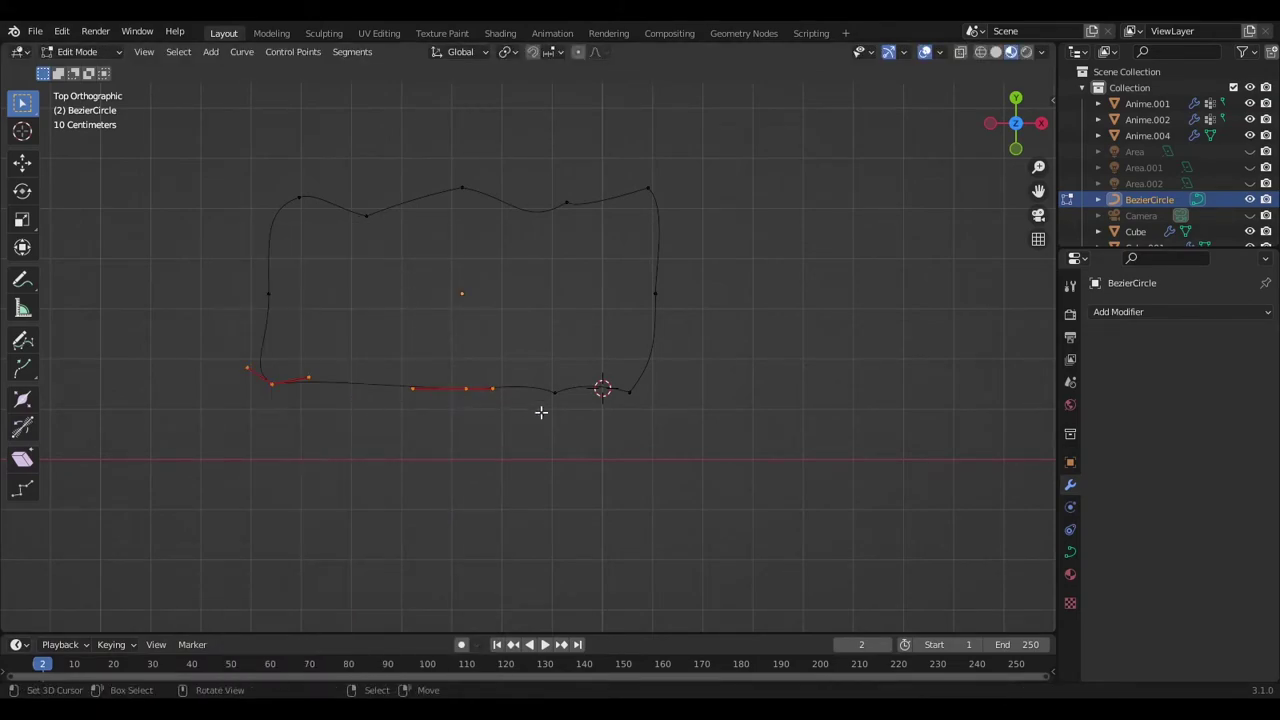
right_click(339, 260)
left_click(339, 260)
scroll(350, 390, "up", 1)
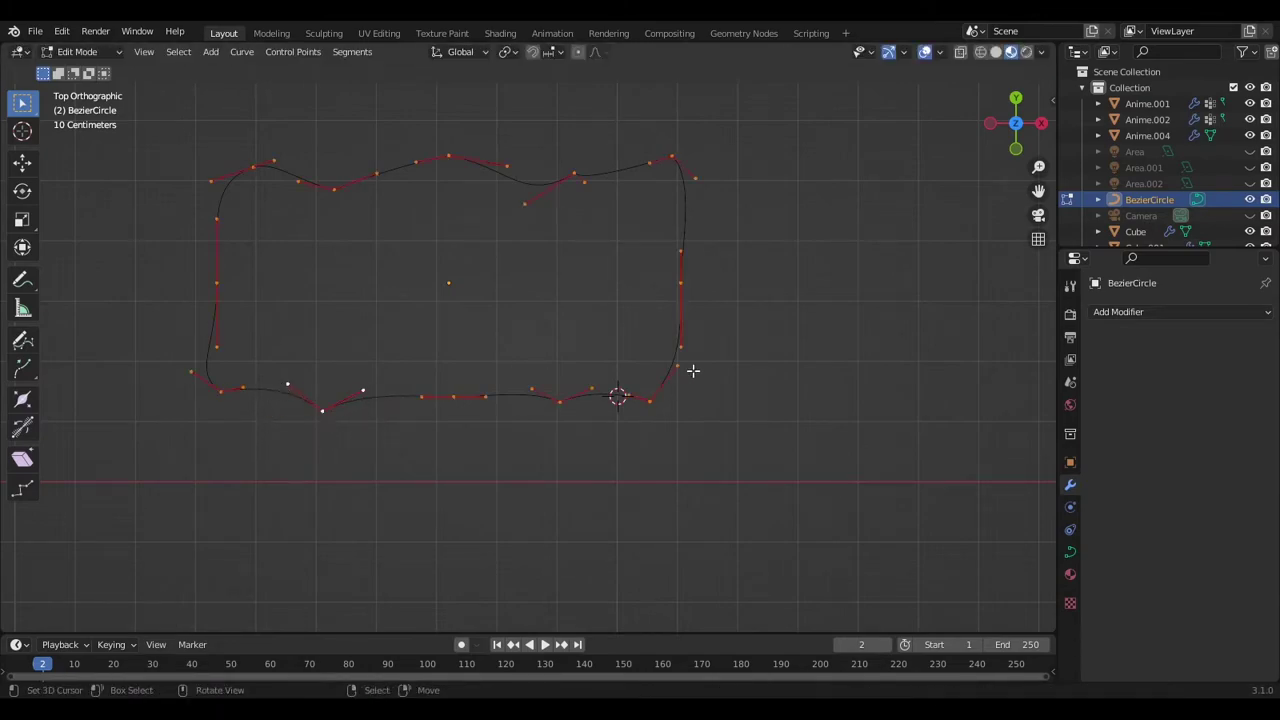
left_click_drag(693, 371, 186, 478)
left_click(476, 408)
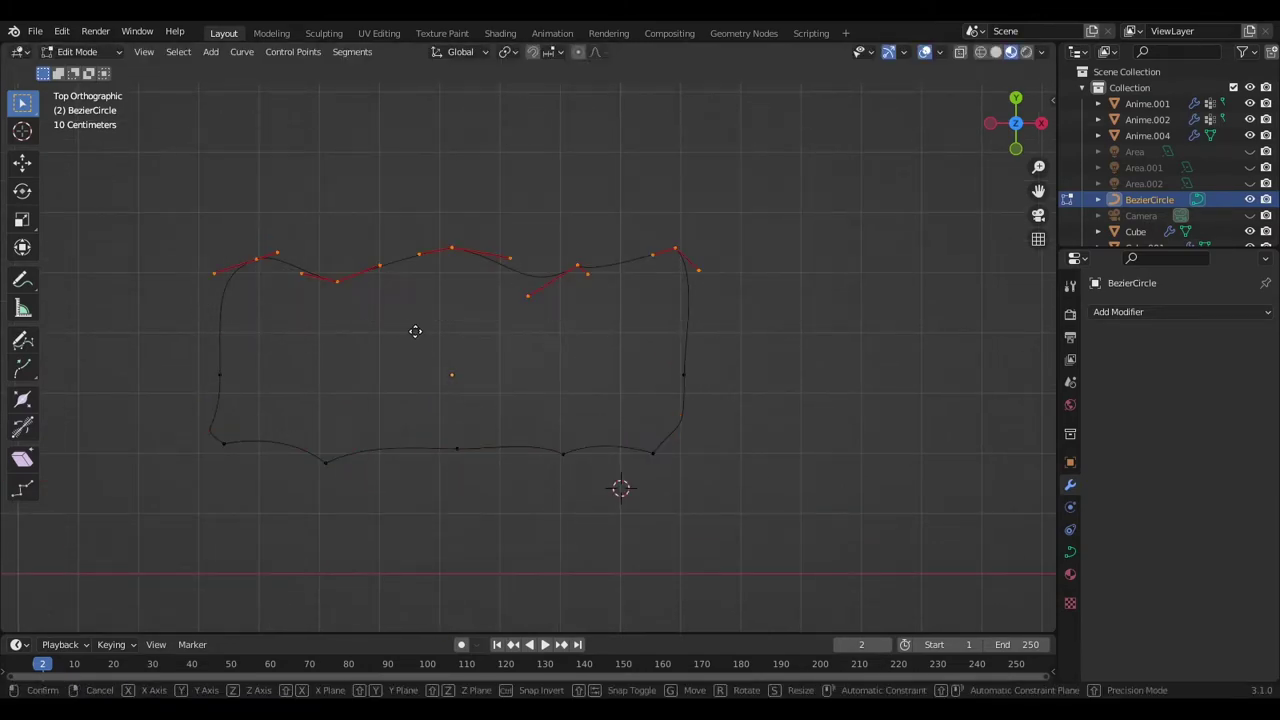
key("Tab")
Add a NURBS path and shift its points along X in Edit Mode
scroll(607, 393, "down", 3)
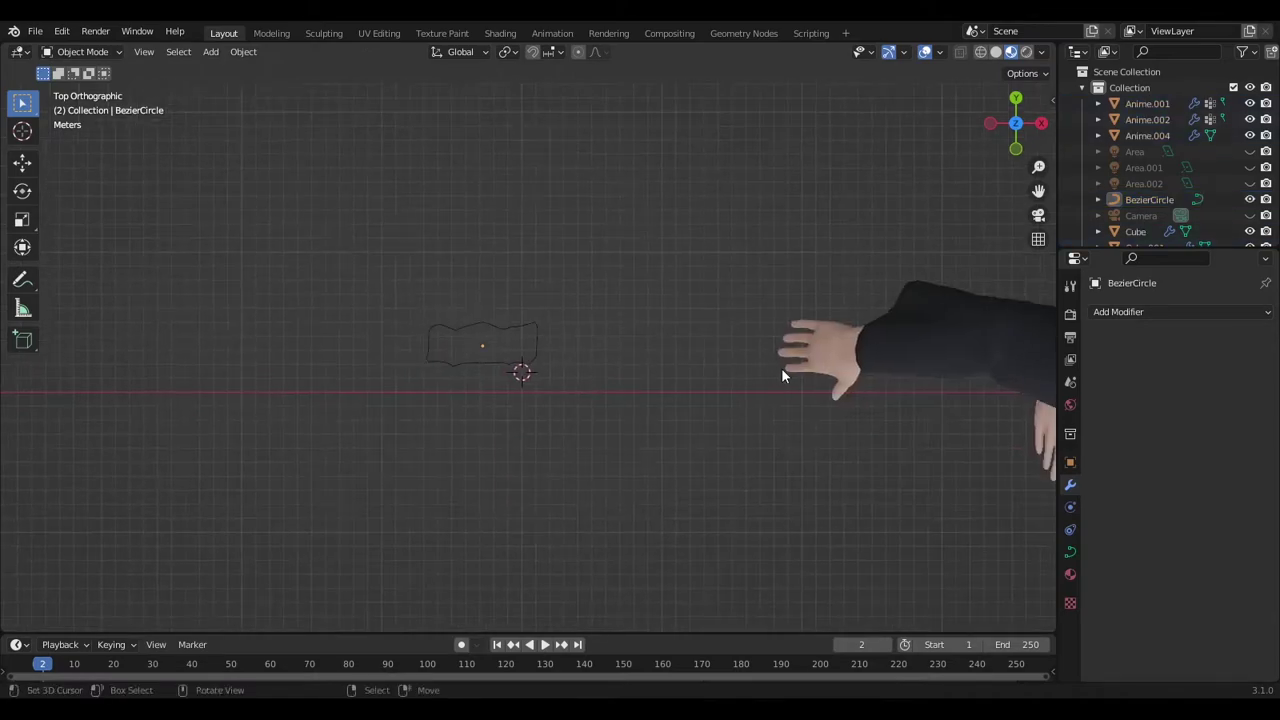
key("KP_1")
middle_click_drag(645, 255, 684, 370)
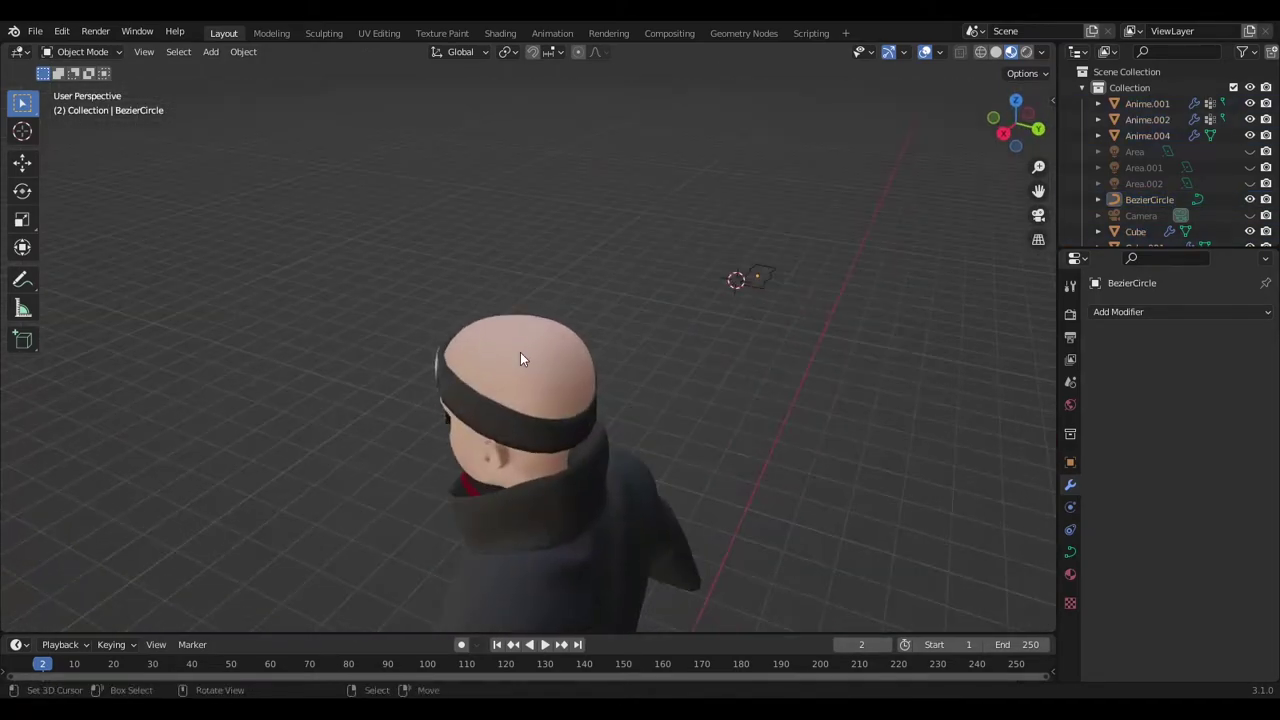
key("shift+a")
left_click(665, 388)
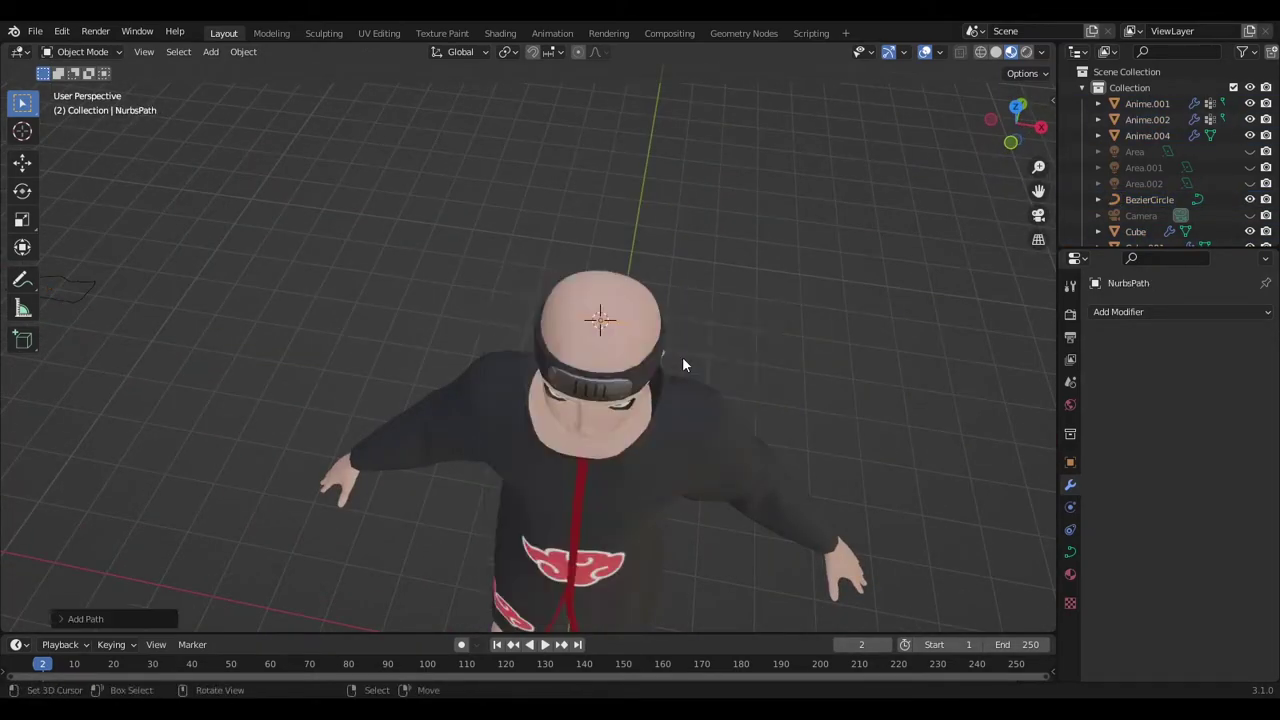
key("KP_1")
key("Tab")
scroll(541, 325, "up", 5)
key("g")
key("x")
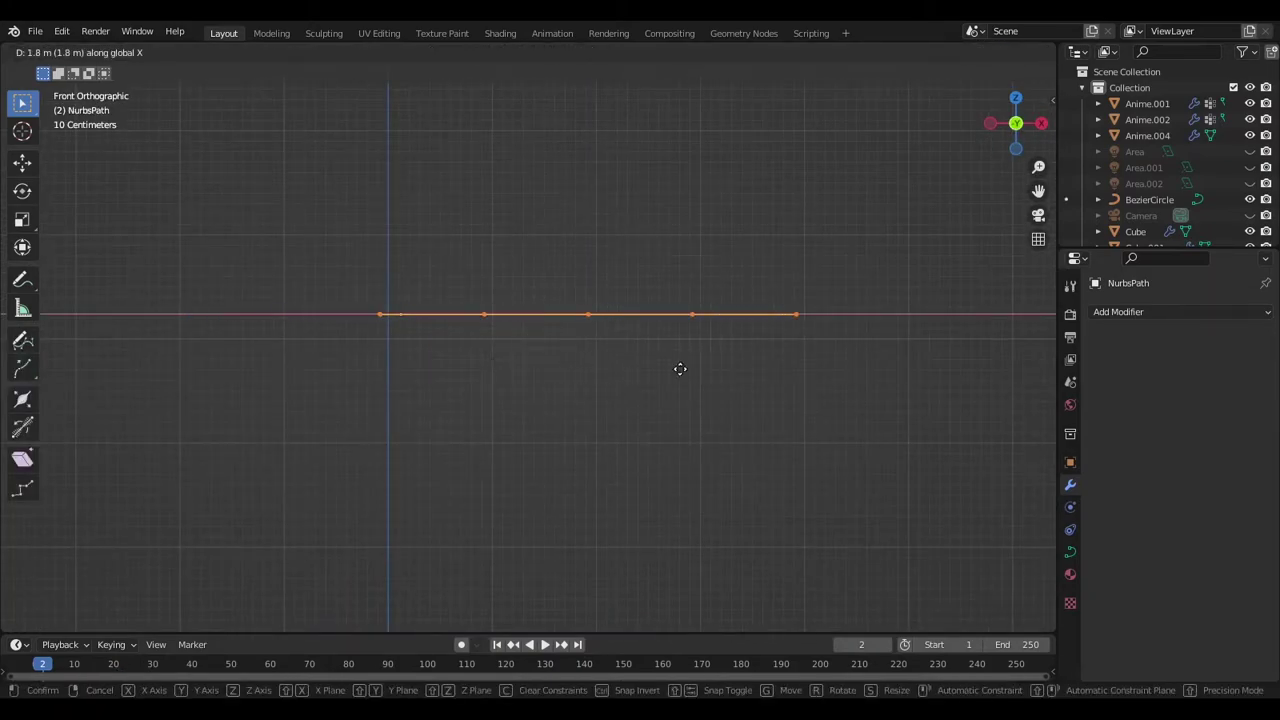
left_click(680, 369)
key("Tab")
scroll(546, 353, "down", 4)
Raise the path along Z and place it on the top of the character's head
key("g")
key("z")
key("Return")
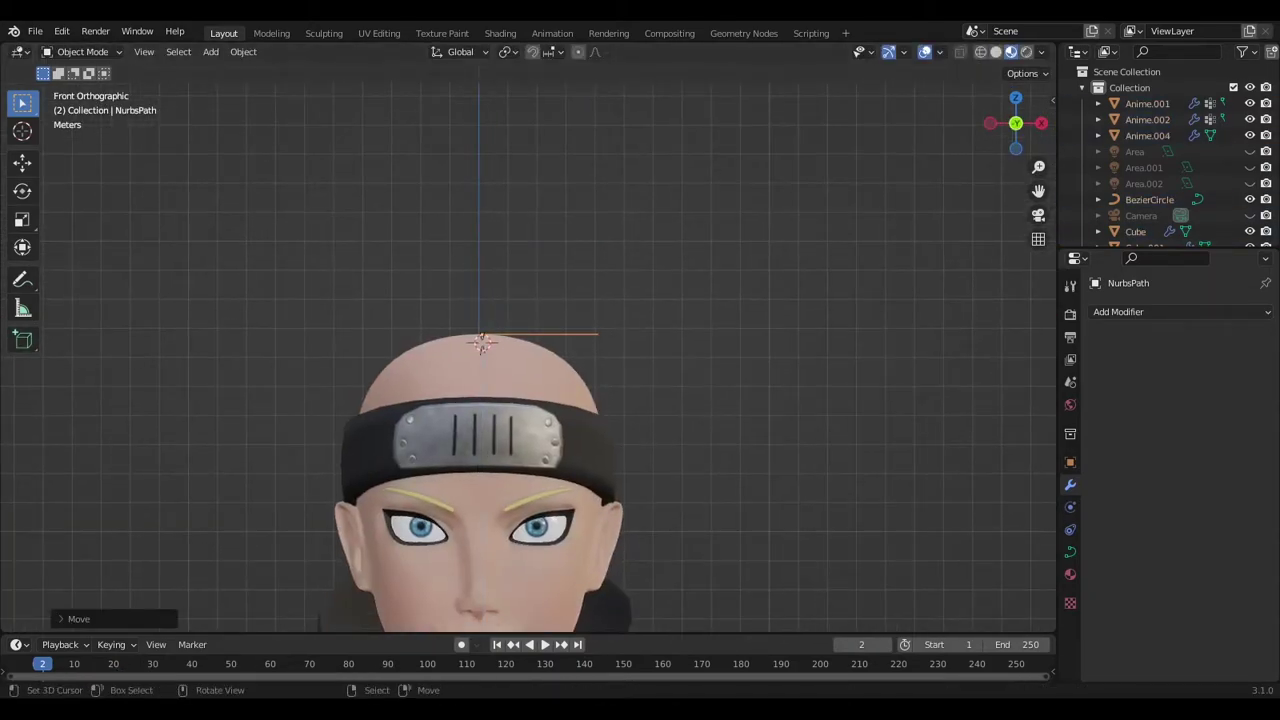
middle_click_drag(481, 343, 664, 378)
key("KP_7")
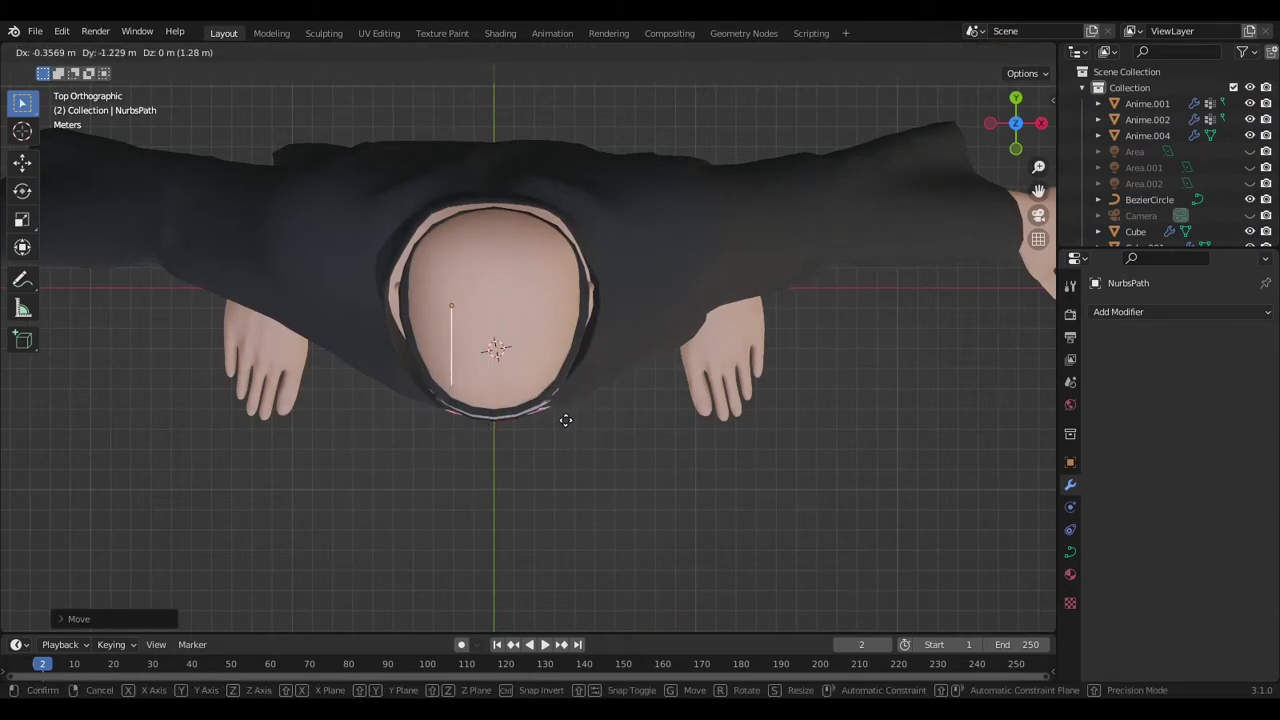
left_click(564, 417)
Rotate the path about X roughly -85° so it stands upright on the head
key("KP_1")
key("r")
key("x")
key("ctrl+KP_3")
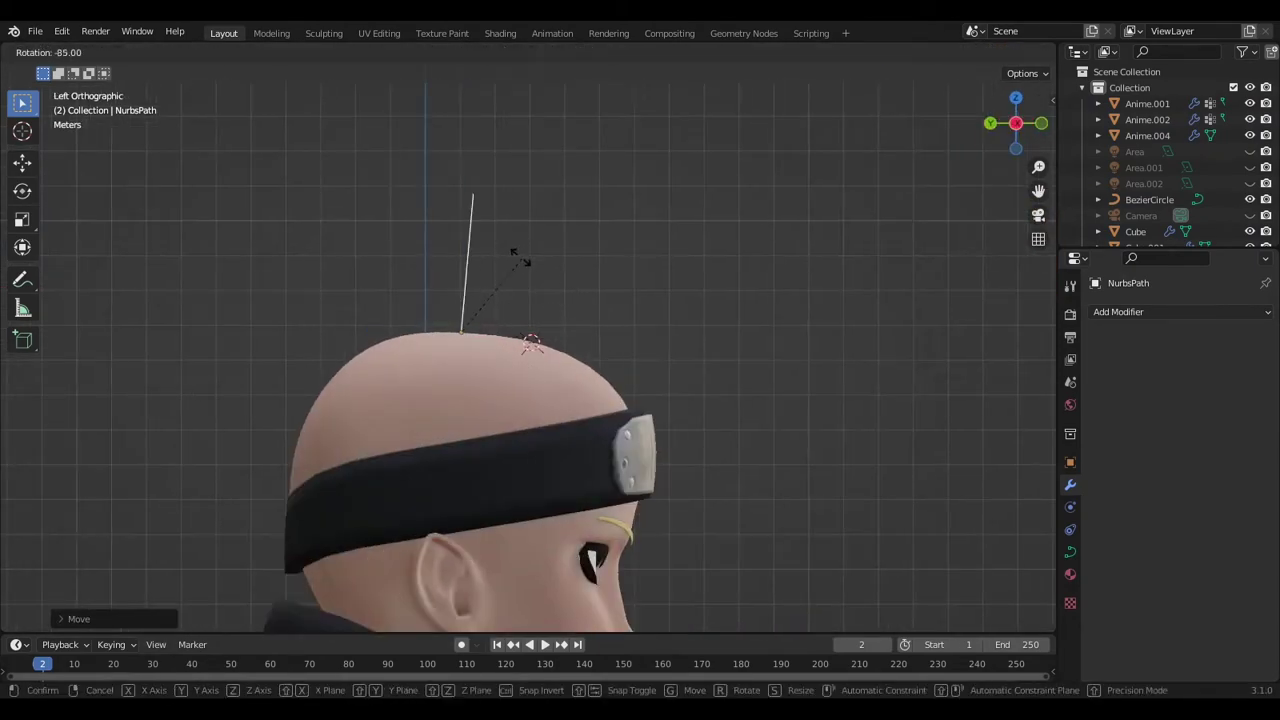
key("Return")
key("KP_1")
scroll(545, 360, "down", 5)
middle_click_drag(457, 306, 560, 330)
Set the NURBS path's Geometry bevel to Object, using BezierCircle as the profile
left_click(1070, 552)
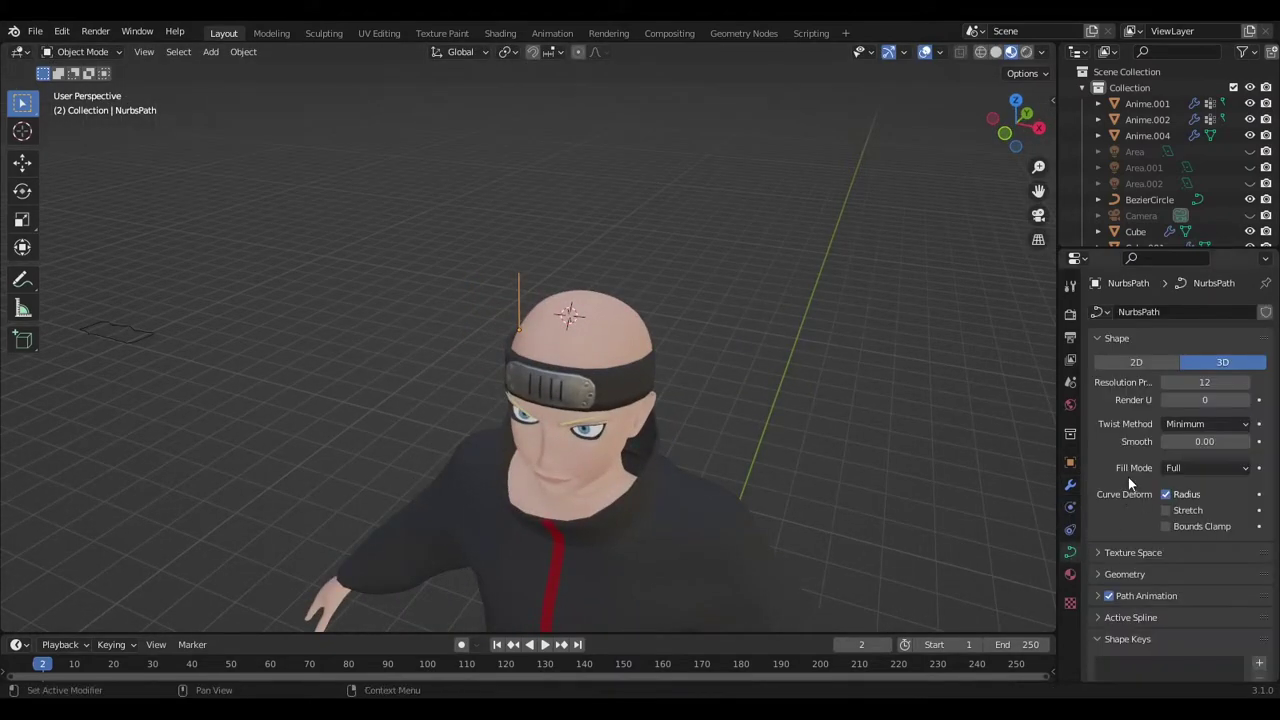
scroll(1141, 486, "down", 2)
left_click(1140, 508)
scroll(1220, 575, "down", 4)
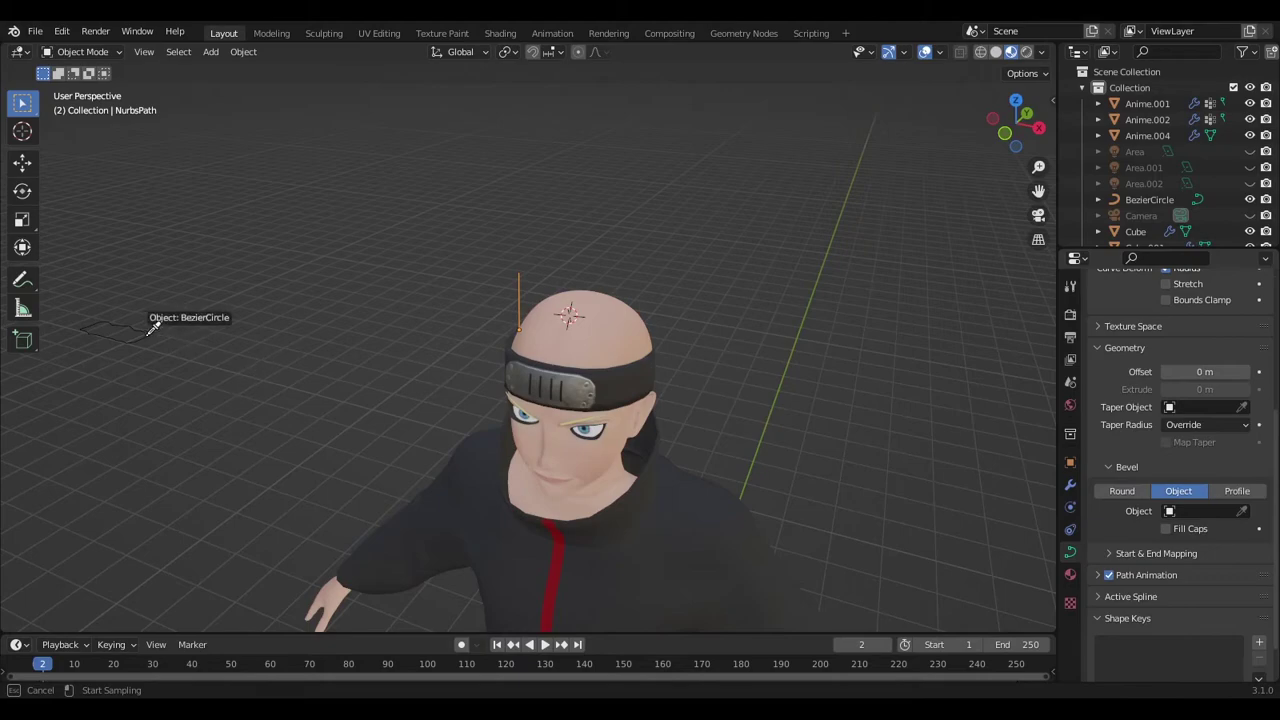
middle_click_drag(142, 341, 325, 380)
scroll(450, 325, "up", 3)
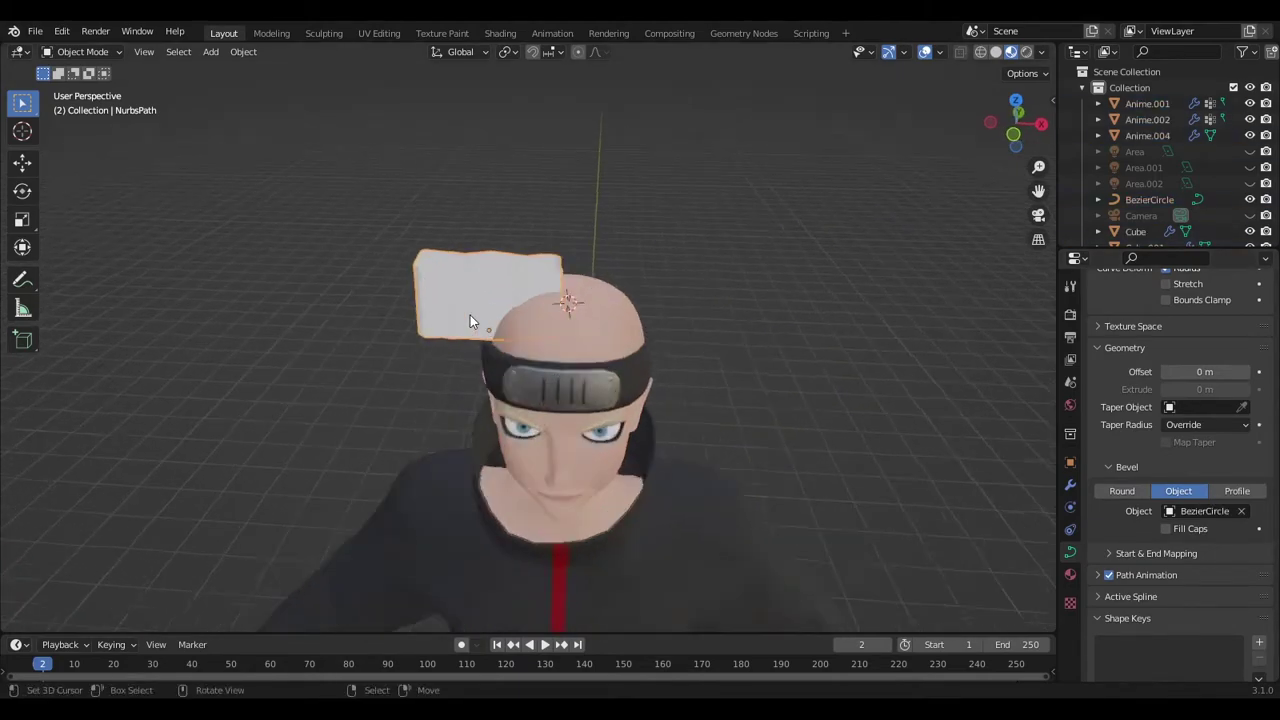
left_click(508, 362)
Assign an existing material to the strand and switch the viewport to Solid shading
left_click(1070, 574)
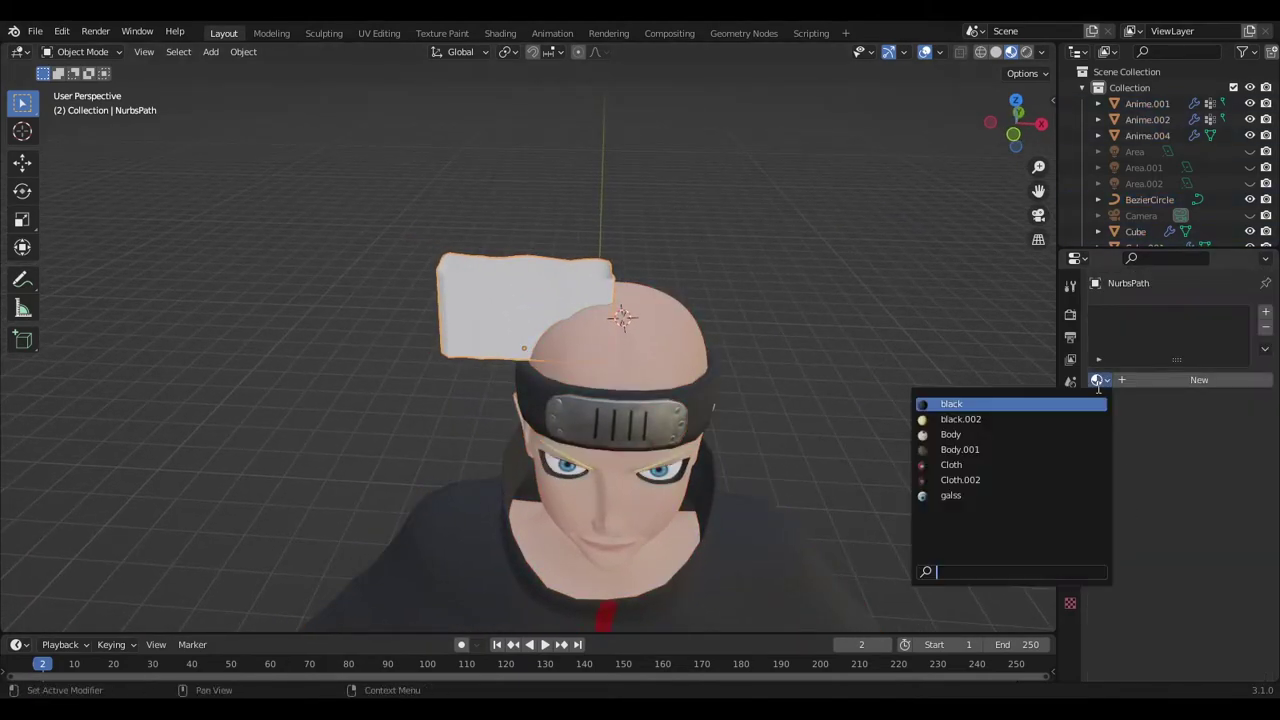
scroll(636, 428, "up", 2)
key("a")
left_click(1070, 552)
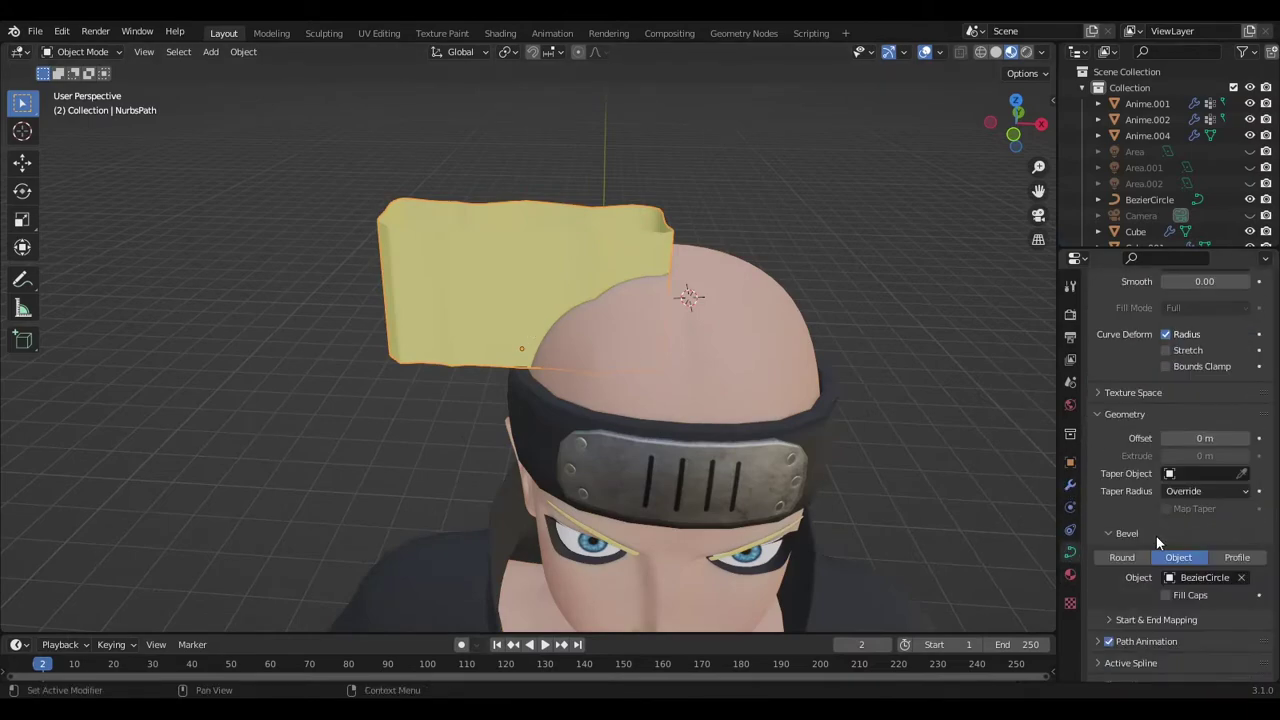
left_click(995, 51)
scroll(758, 305, "down", 5)
Stretch the hair strand taller and raise its points along Z above the head
left_click(181, 451)
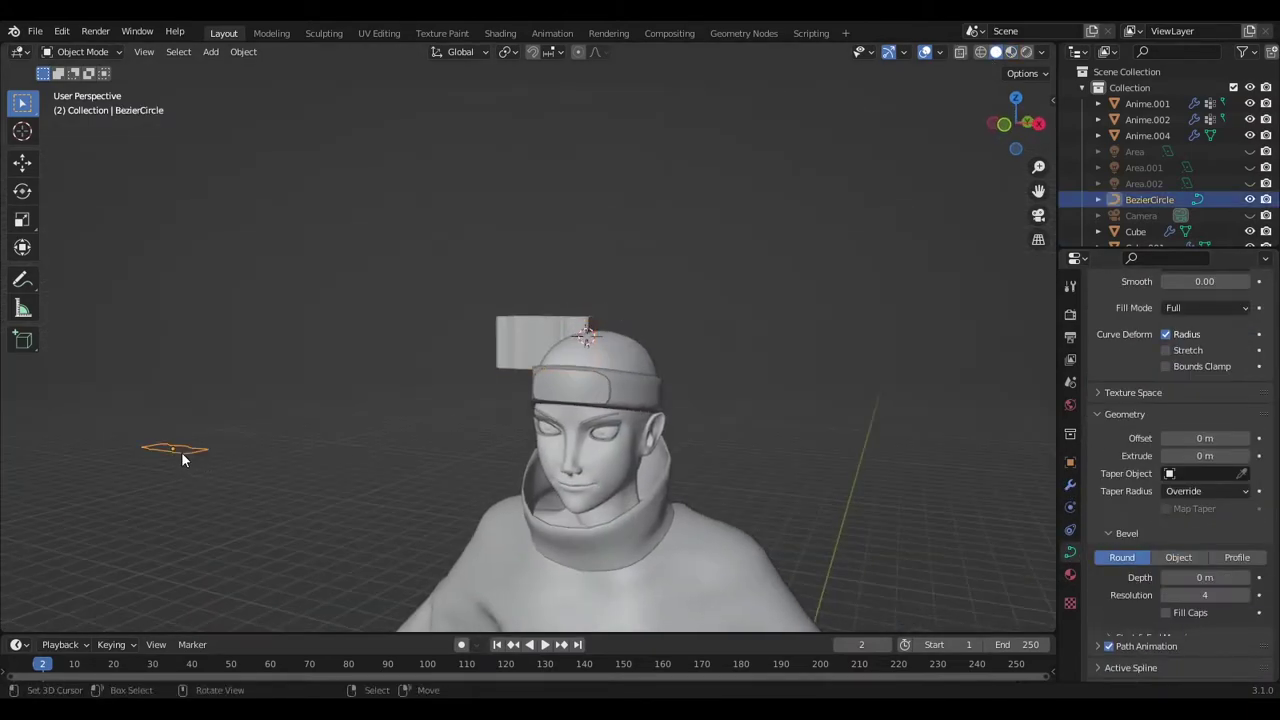
left_click(546, 345)
scroll(653, 323, "up", 4)
key("Tab")
key("Tab")
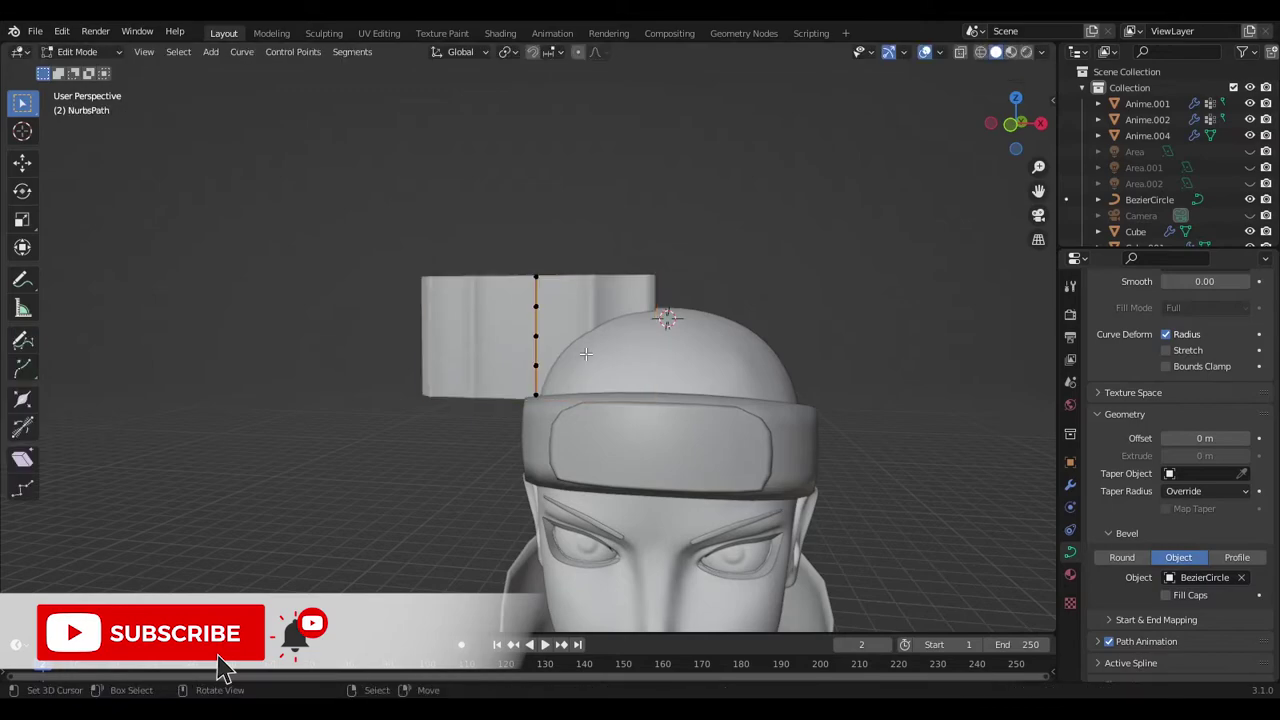
key("s")
left_click(620, 345)
key("Tab")
key("KP_1")
key("Tab")
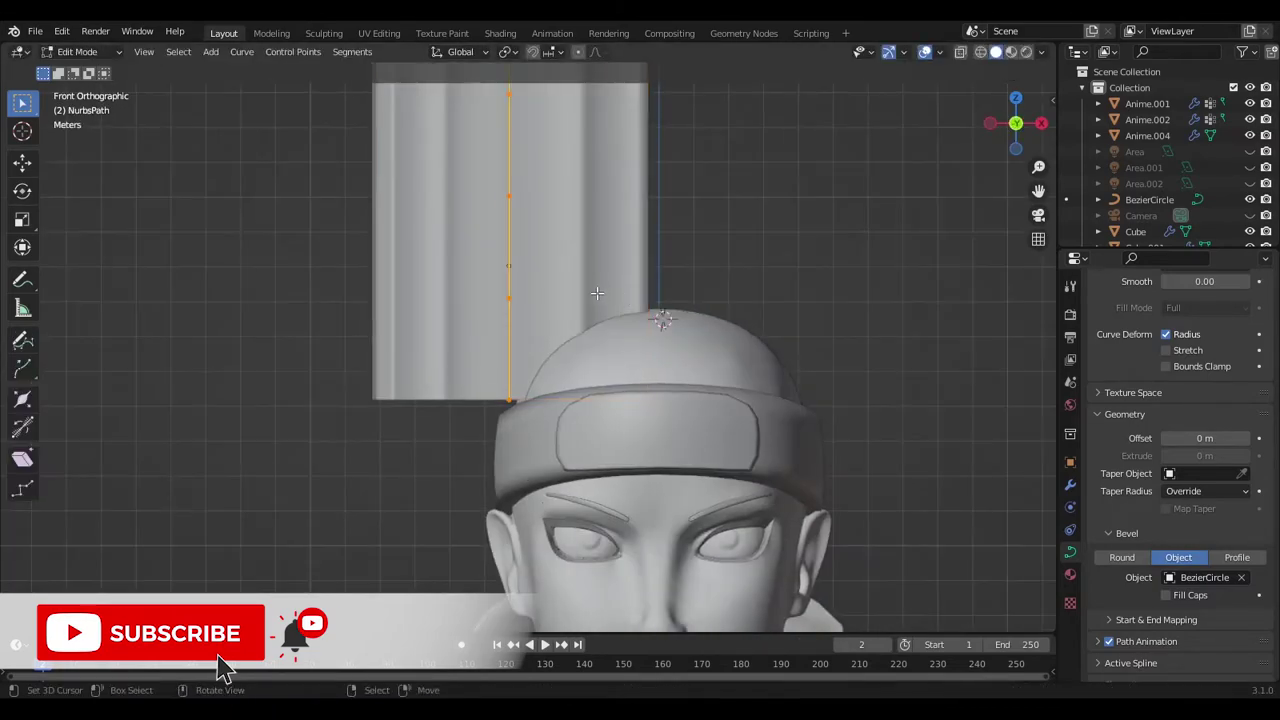
key("g")
key("z")
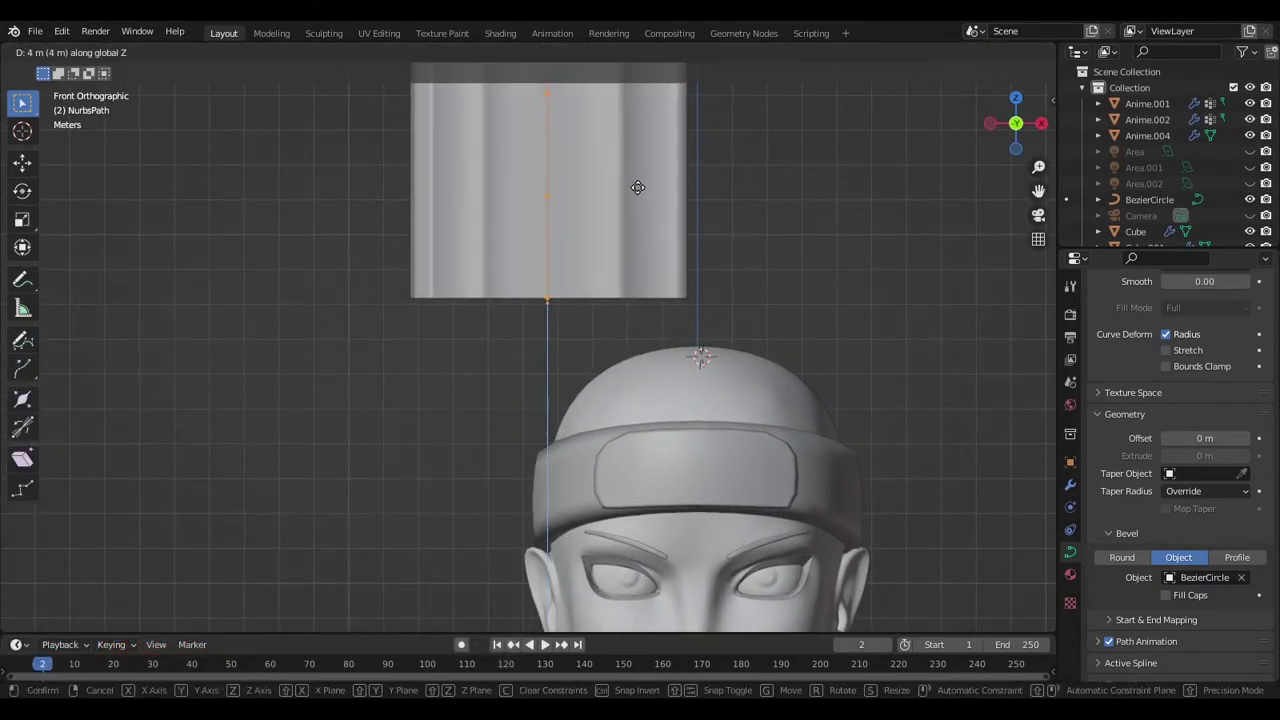
left_click(638, 187)
Shrink the strand's bottom and top points with Alt+S, tapering both ends to points
scroll(680, 337, "up", 3)
scroll(760, 320, "up", 3)
key("g")
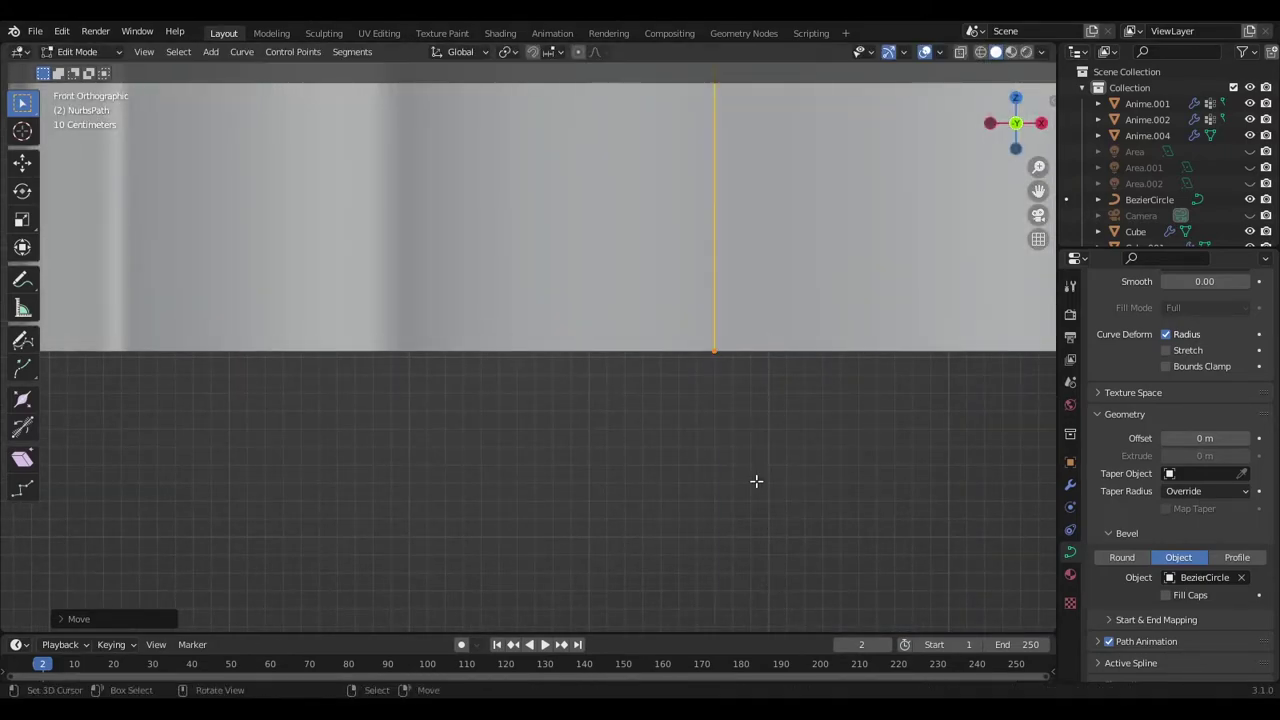
key("Tab")
scroll(740, 450, "down", 5)
scroll(650, 350, "down", 2)
scroll(620, 320, "up", 2)
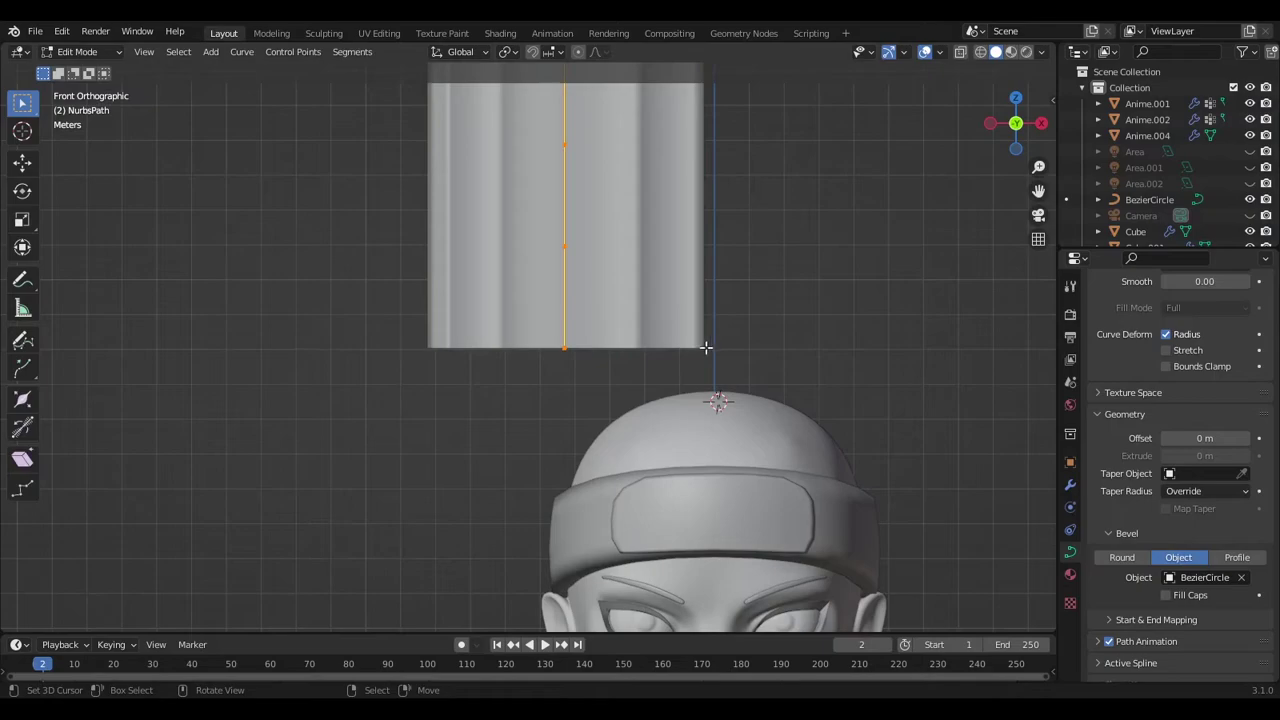
key("alt+s")
scroll(615, 373, "down", 3)
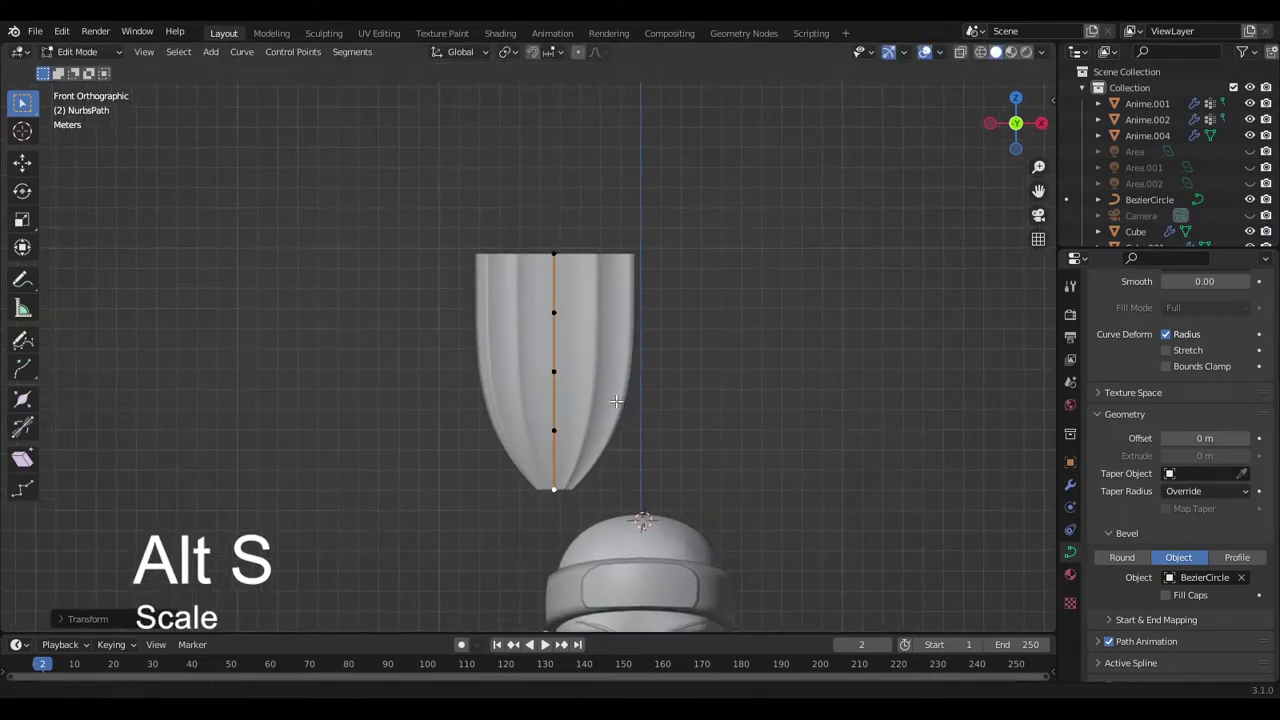
left_click(555, 262)
key("alt+s")
left_click(624, 357)
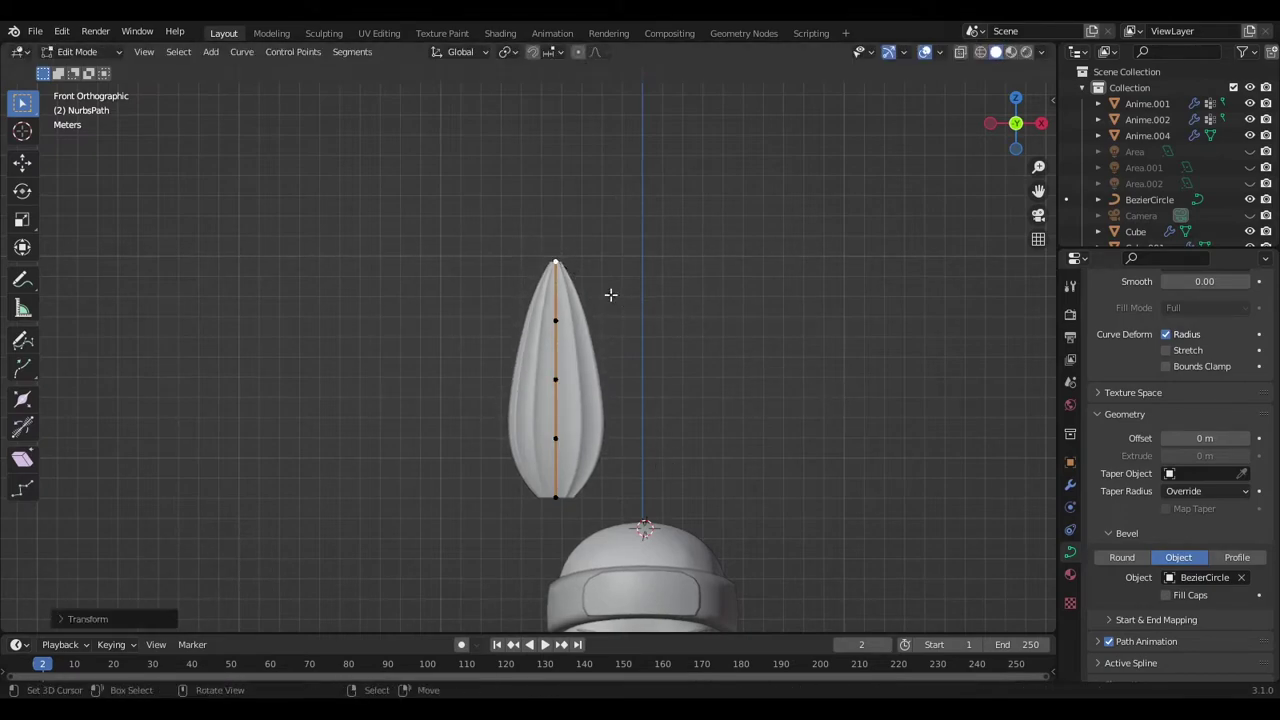
Rotate the strand -90° in top view so it sits beside the head
key("Tab")
scroll(626, 437, "down", 3)
left_click(608, 420)
key("ctrl+KP_3")
key("KP_7")
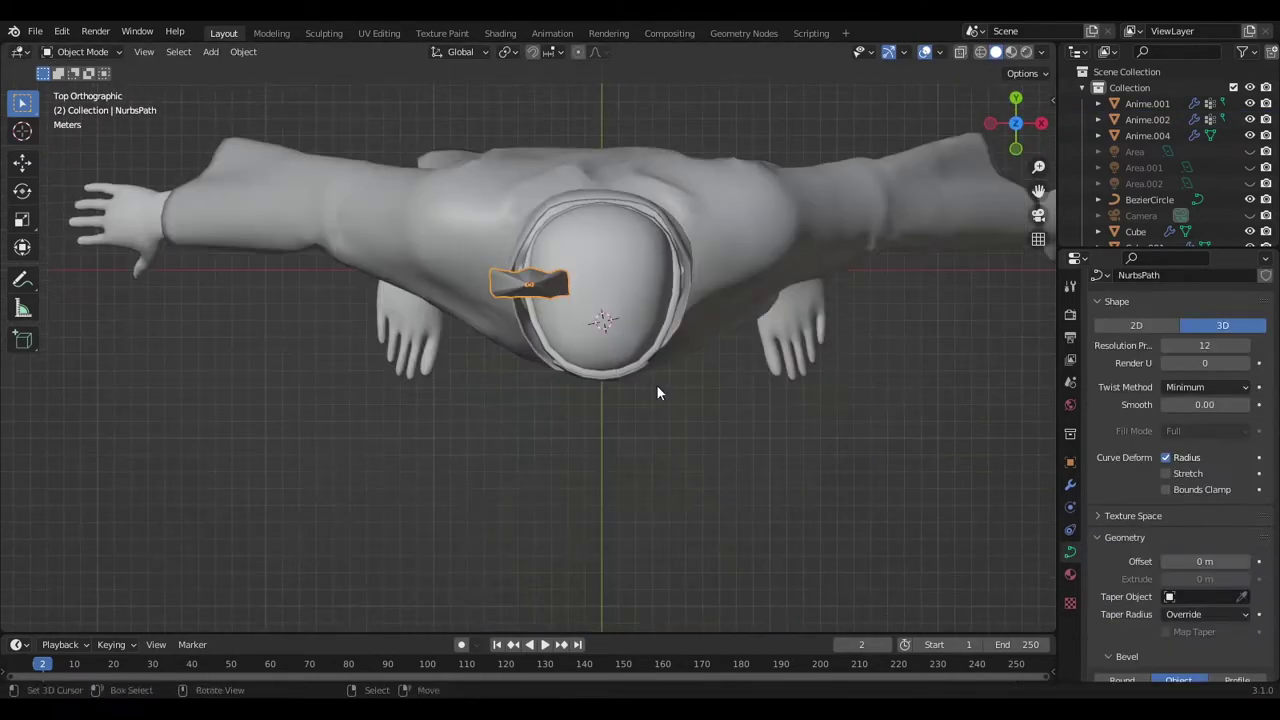
left_click(620, 176)
scroll(696, 249, "up", 3)
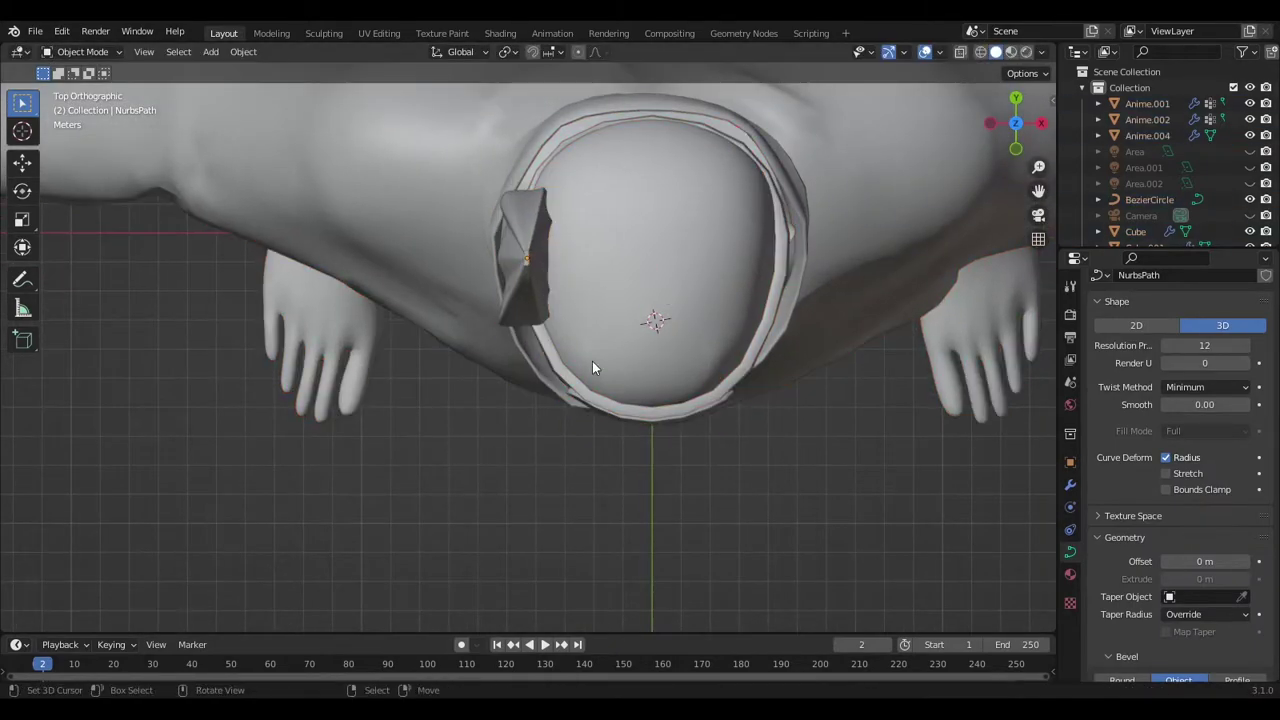
middle_click_drag(592, 362, 624, 307)
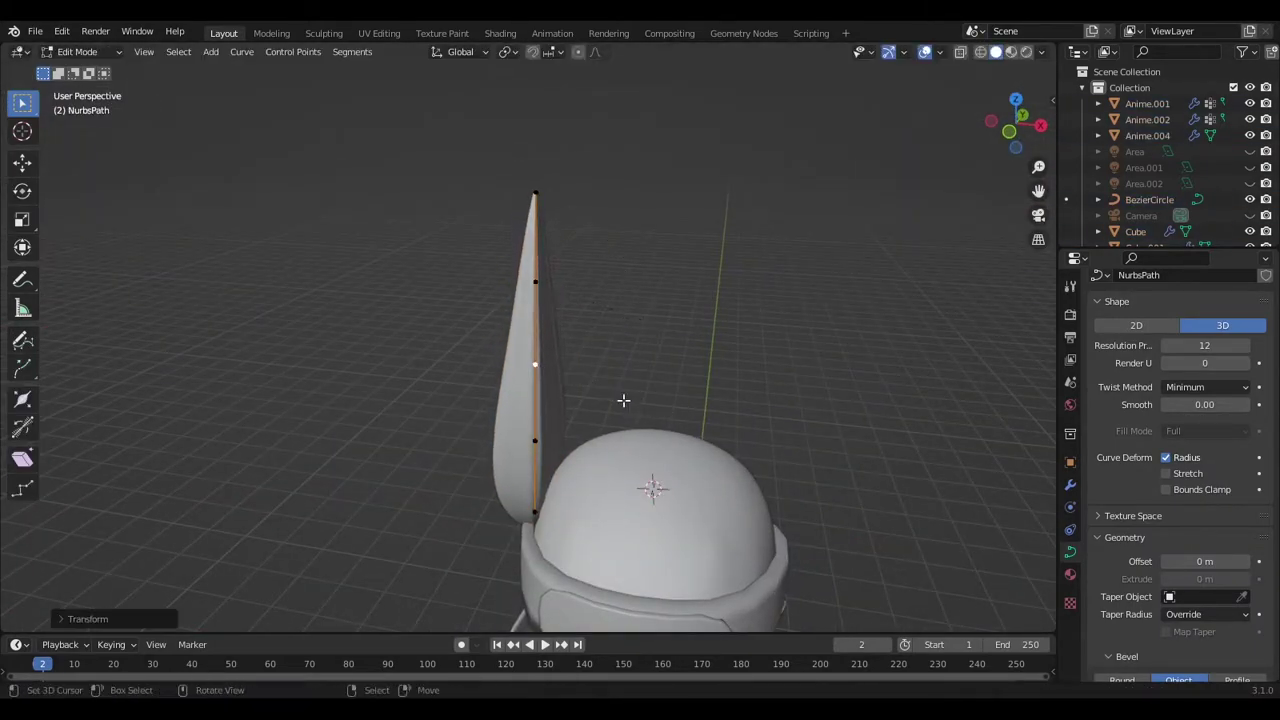
middle_click_drag(623, 400, 560, 390)
Enter Edit Mode and check front, top and side views to bend the strand over the forehead
key("Tab")
key("KP_1")
scroll(560, 380, "down", 3)
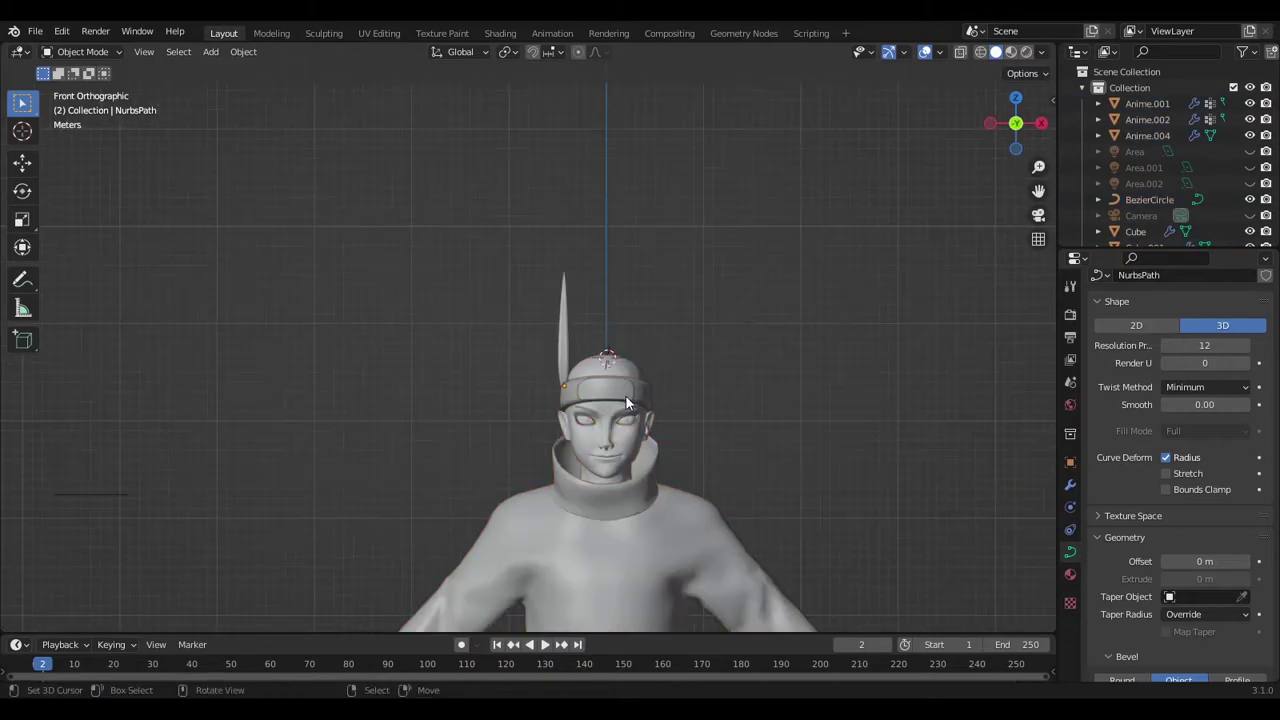
scroll(625, 395, "up", 3)
mouse_move(604, 246)
middle_mouse_down()
mouse_move(635, 370)
mouse_move(561, 350)
middle_mouse_up()
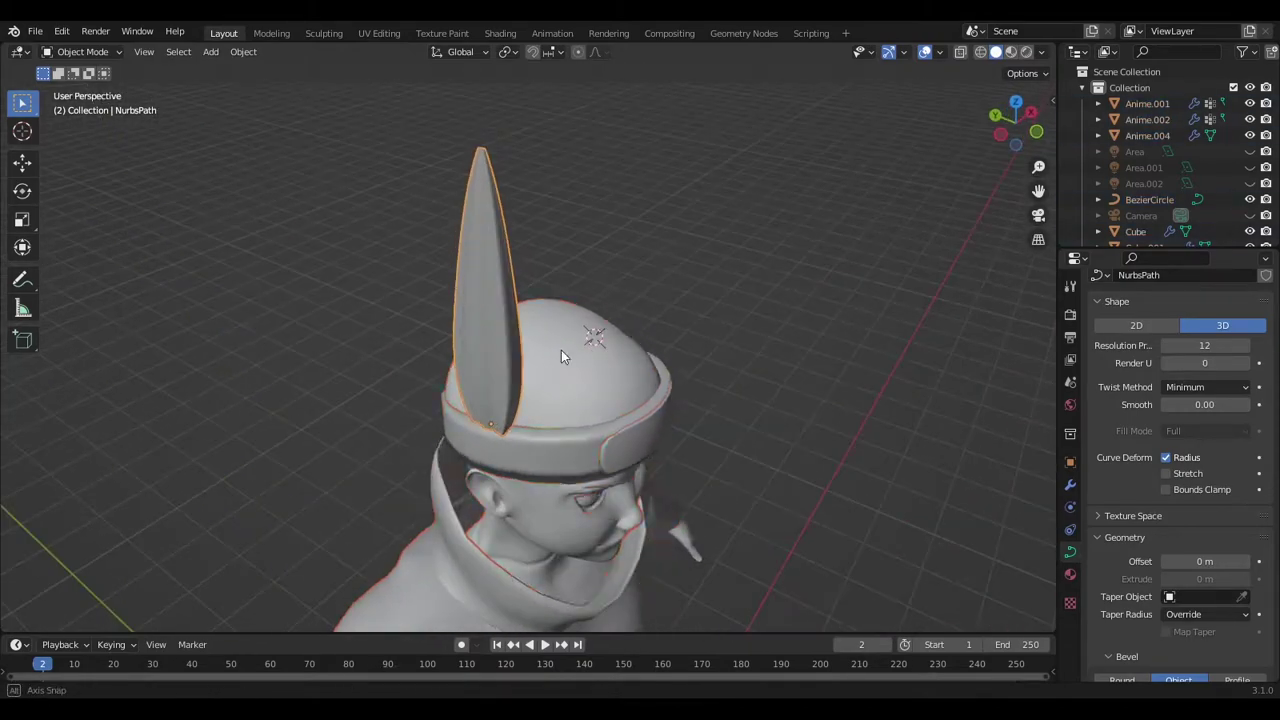
key("Tab")
key("KP_7")
key("KP_1")
key("ctrl+KP_3")
Bend the strand forward over the face and check it from the front and in perspective
key("g")
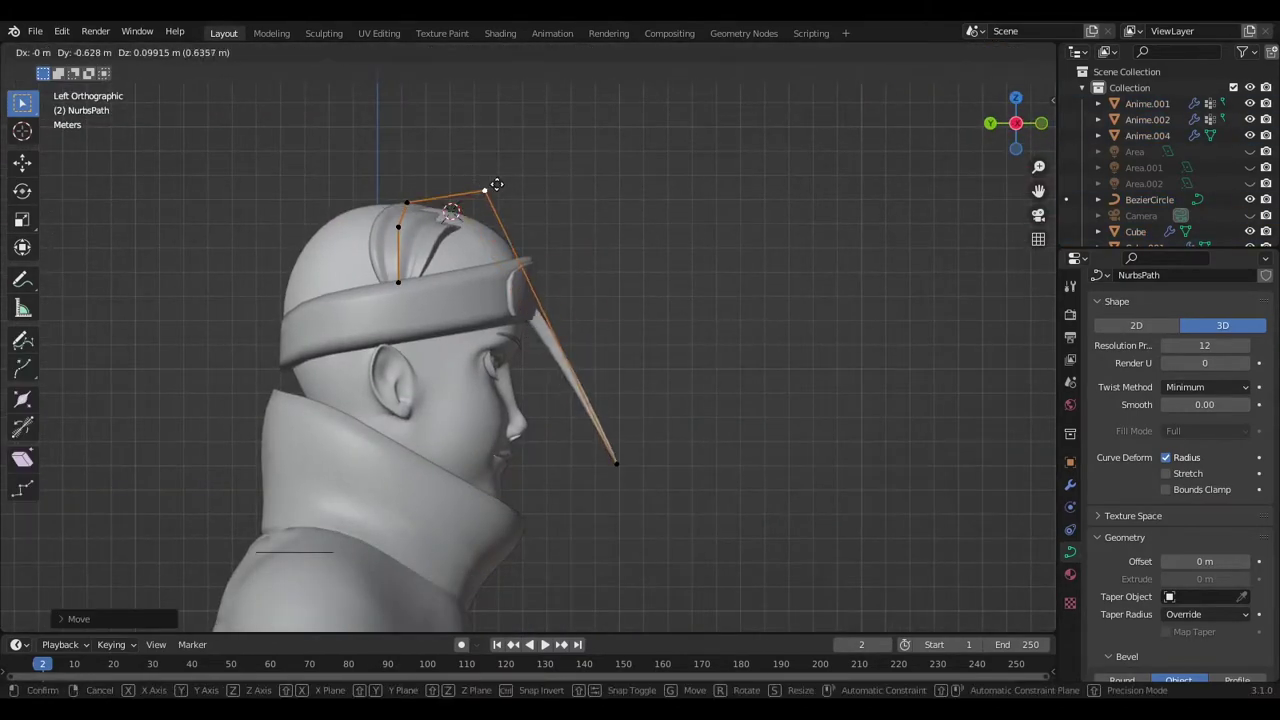
left_click(433, 199)
scroll(433, 199, "up", 2)
key("KP_1")
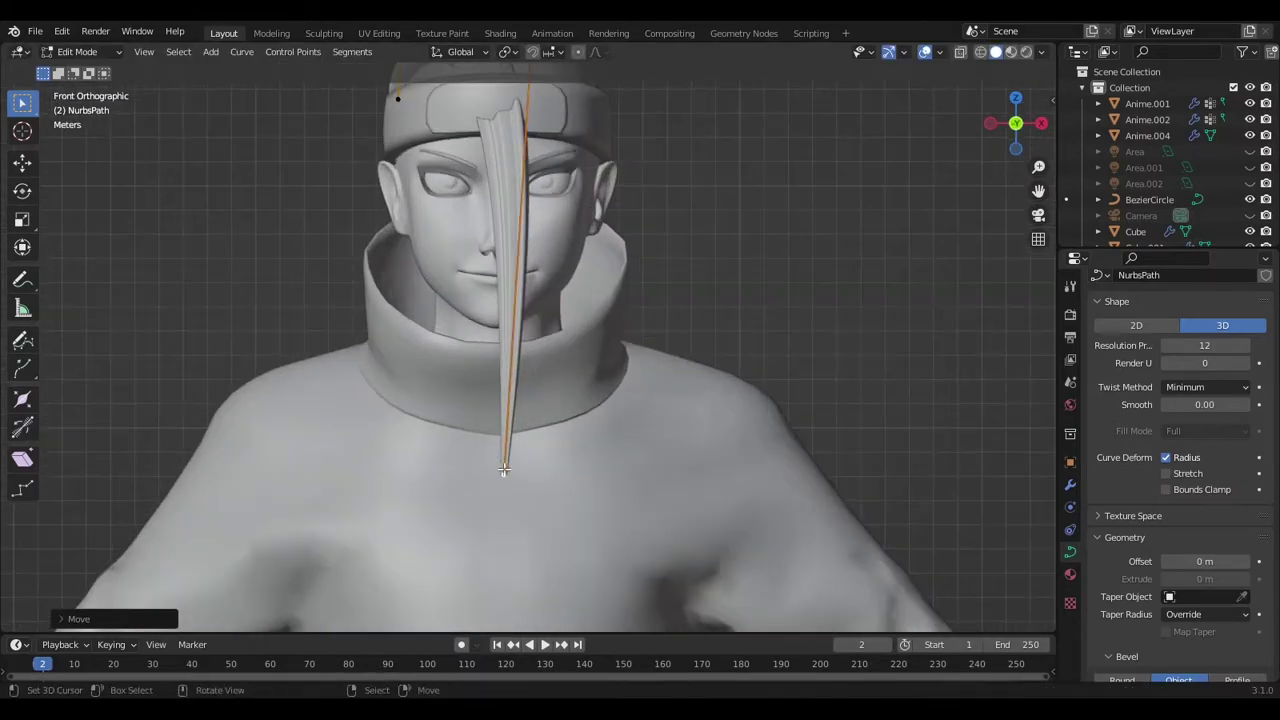
scroll(515, 181, "down", 2)
scroll(515, 181, "up", 2)
scroll(515, 181, "down", 3)
scroll(515, 181, "up", 3)
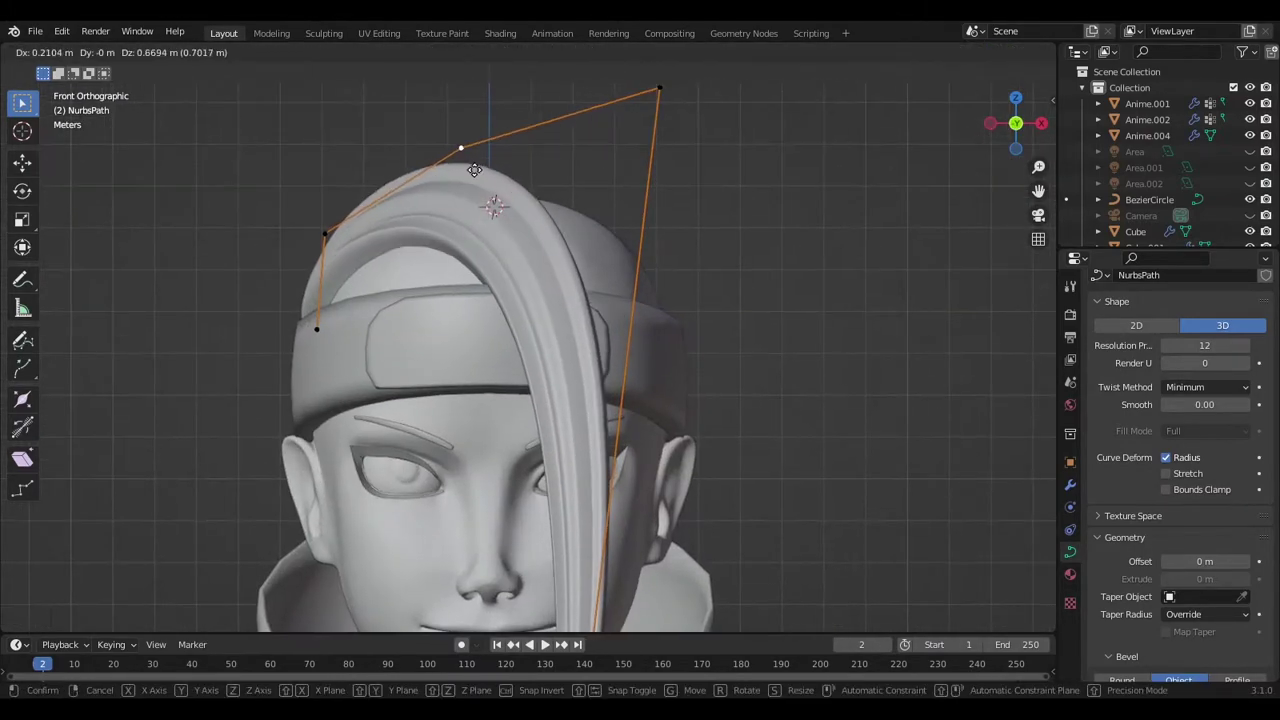
mouse_move(515, 181)
middle_mouse_down()
mouse_move(543, 291)
mouse_move(657, 343)
middle_mouse_up()
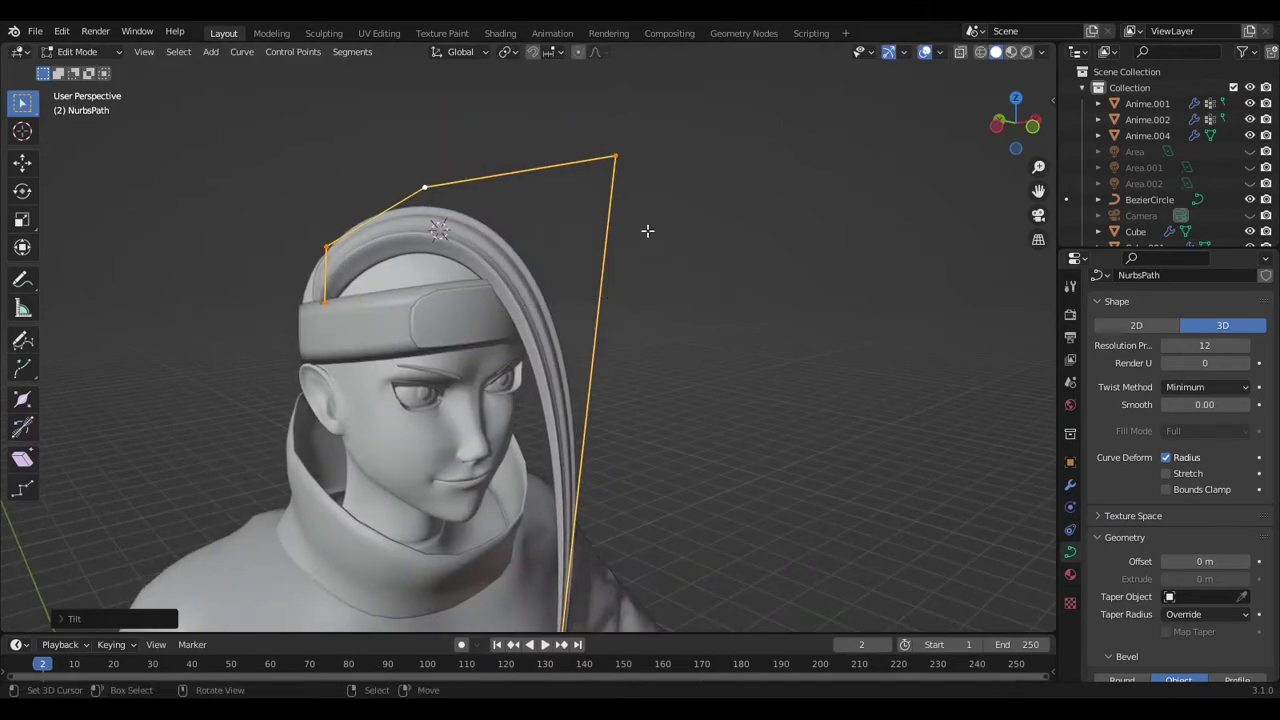
scroll(756, 387, "down", 1)
mouse_move(756, 387)
middle_mouse_down()
mouse_move(663, 357)
mouse_move(574, 174)
middle_mouse_up()
scroll(574, 174, "up", 2)
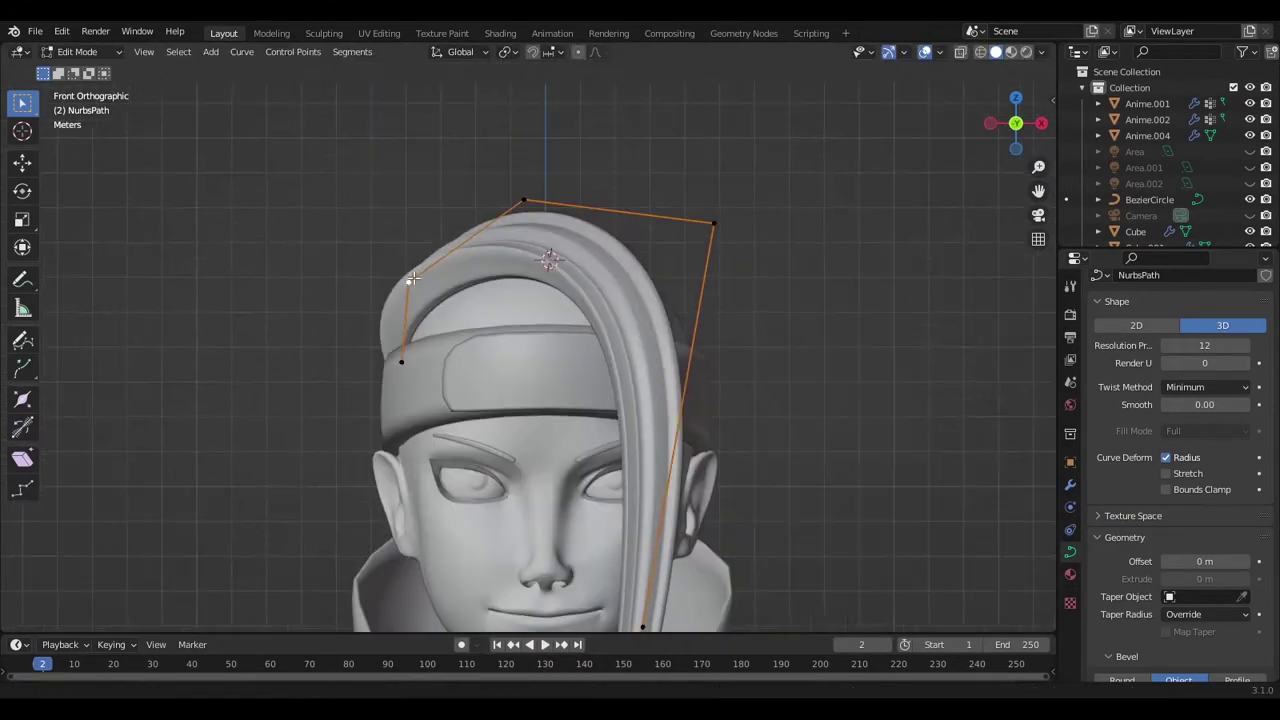
Nudge the bang's top control point and raise its bottom end point
left_click(503, 219)
key("g")
left_click(507, 219)
scroll(726, 268, "down", 3)
scroll(600, 450, "up", 2)
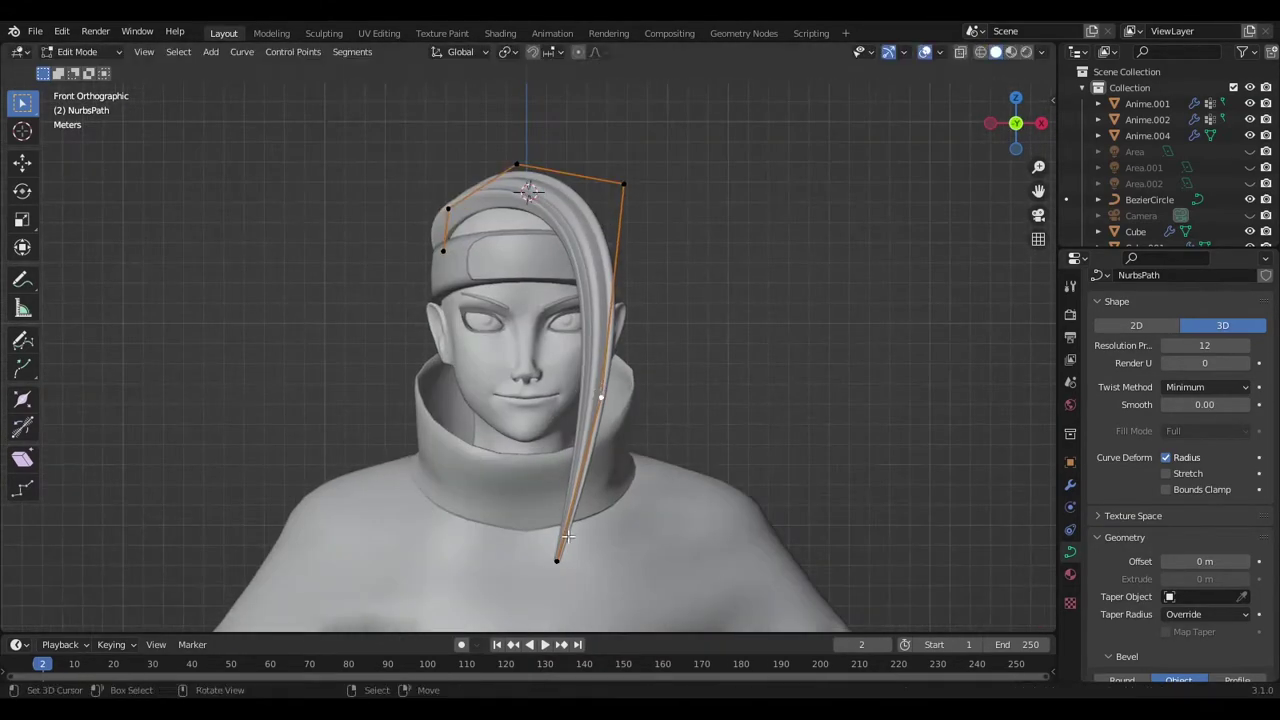
left_click(560, 558)
key("g")
left_click(573, 468)
middle_click_drag(600, 475, 643, 220, "alt")
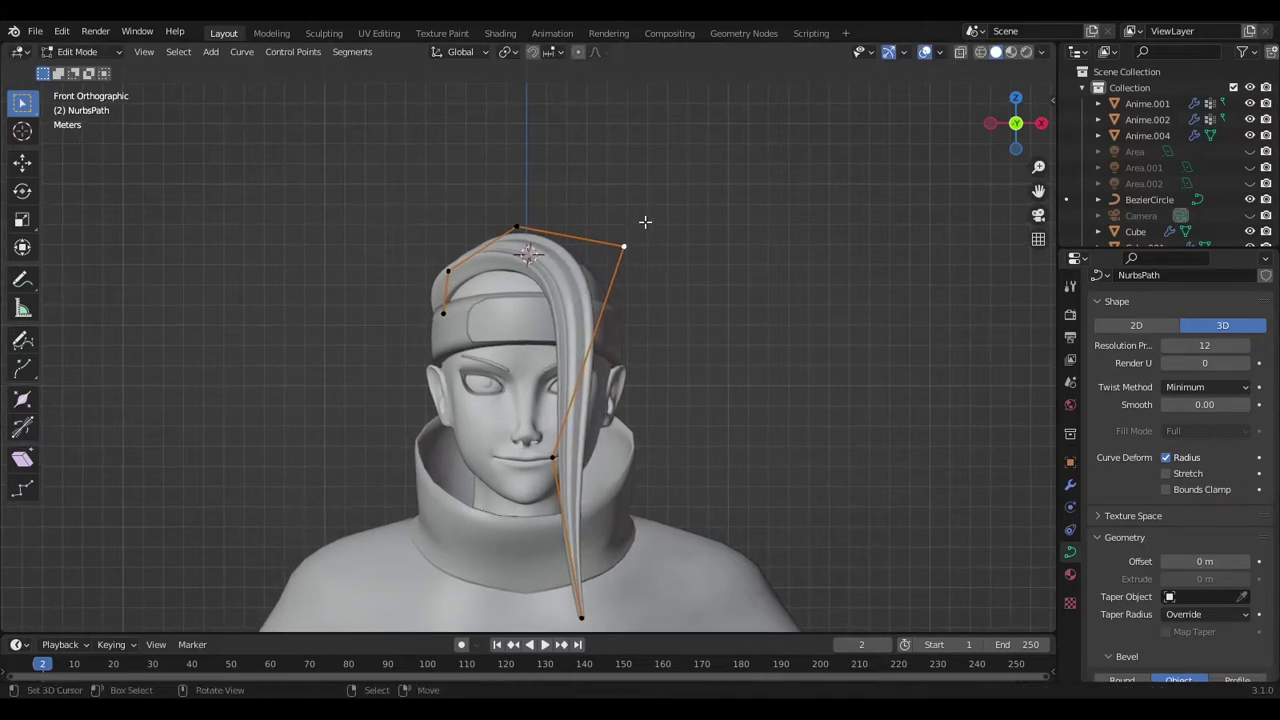
scroll(610, 243, "up", 2)
scroll(610, 243, "down", 2)
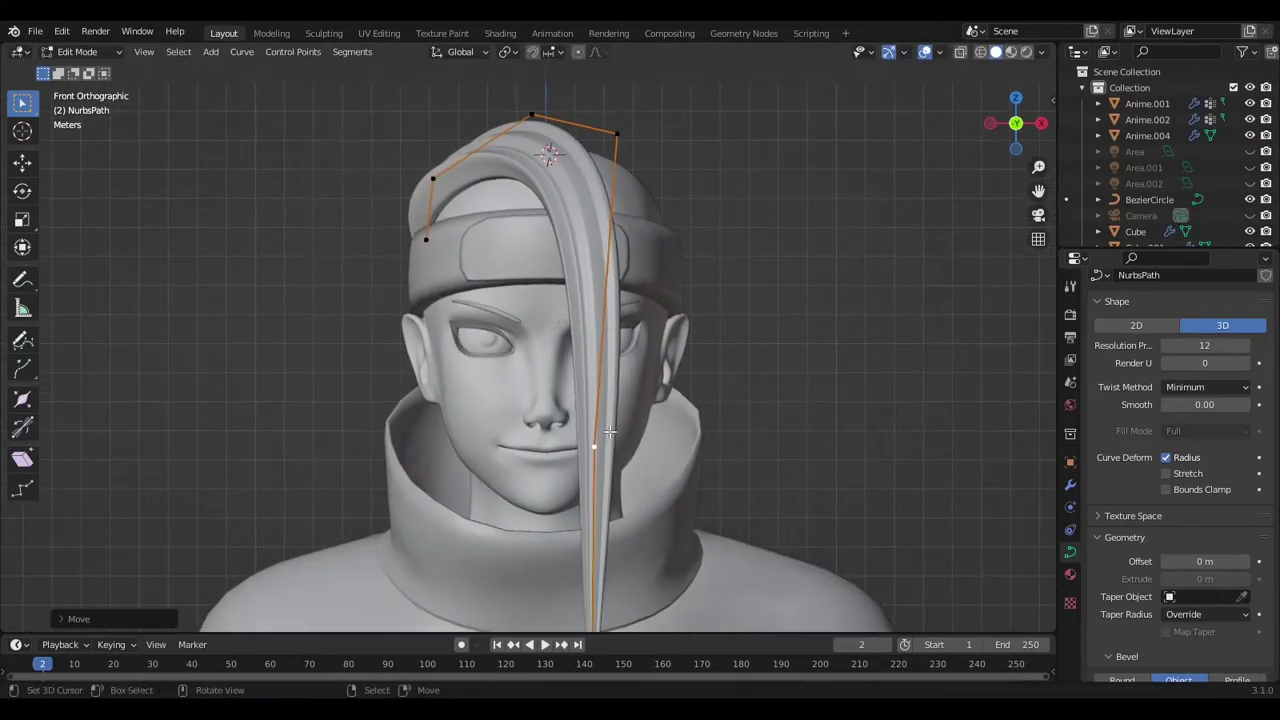
Return to object mode and duplicate the strand as NurbsPath.001
key("Tab")
middle_click_drag(506, 249, 560, 280, "alt")
scroll(560, 280, "up", 3)
key("shift+d")
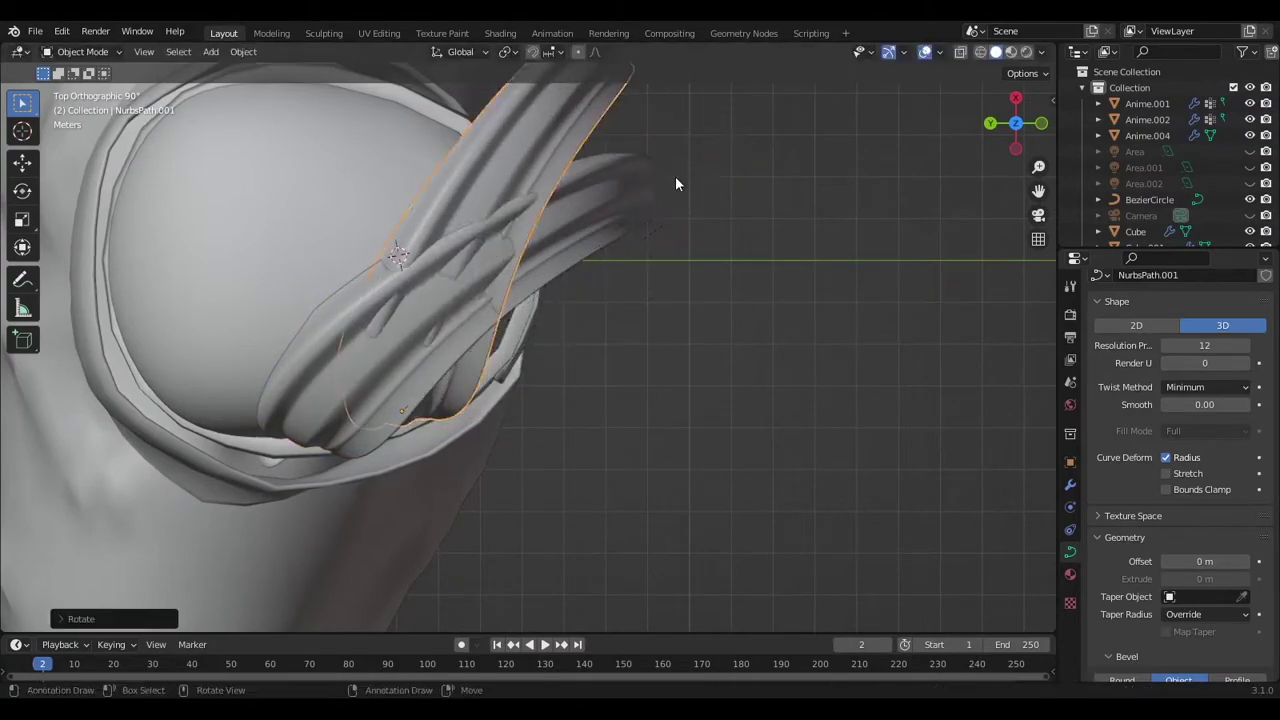
Place the duplicated strand beside the first and inspect it from front and side
left_click(675, 176)
scroll(675, 176, "down", 3)
key("Tab")
key("KP_1")
scroll(512, 292, "up", 4)
middle_click_drag(512, 292, 384, 255, "alt")
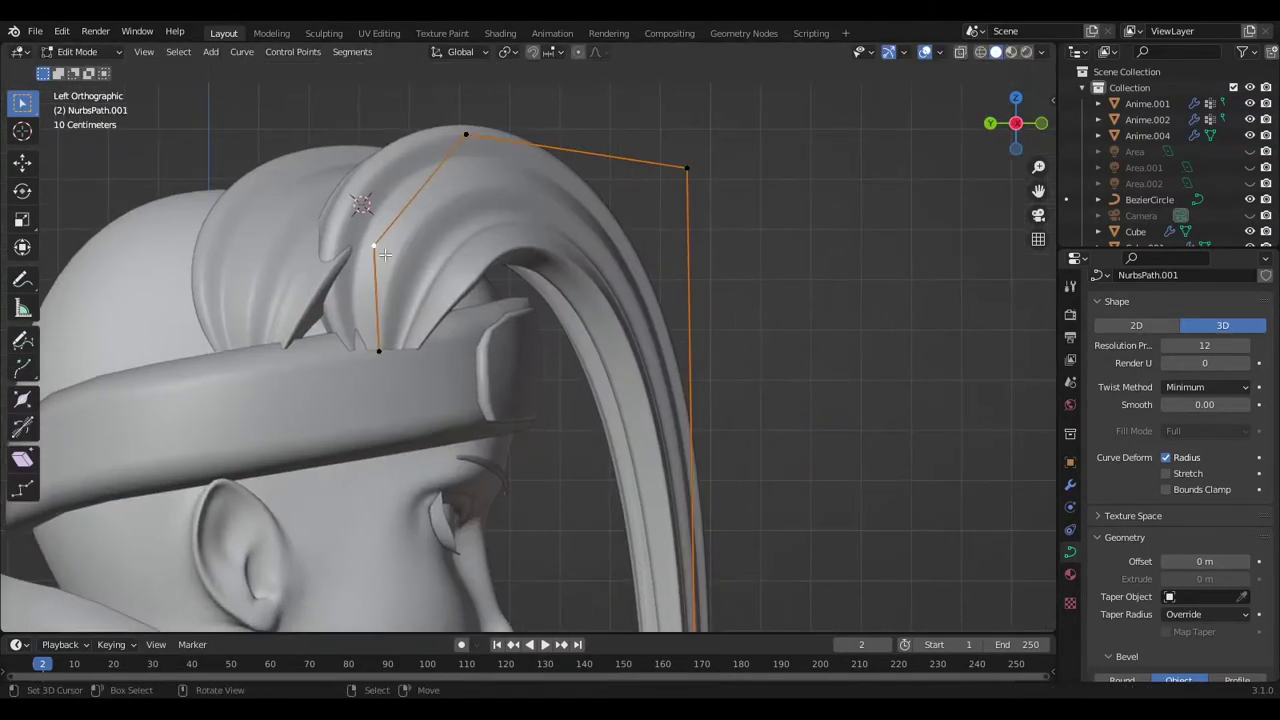
mouse_move(431, 344)
middle_mouse_down()
mouse_move(549, 294)
mouse_move(497, 374)
middle_mouse_up()
Rotate the copied strand around the head's vertical axis from the top view
key("Tab")
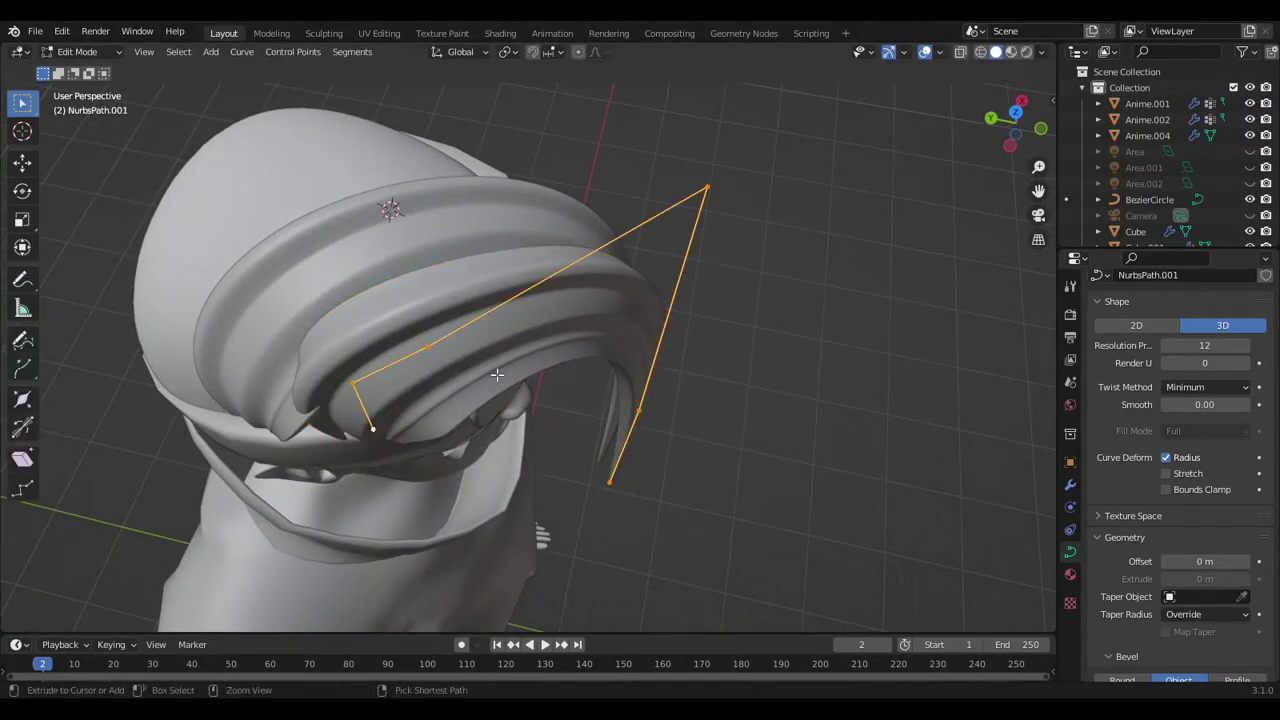
left_click(505, 375)
key("Tab")
key("KP_7")
key("r")
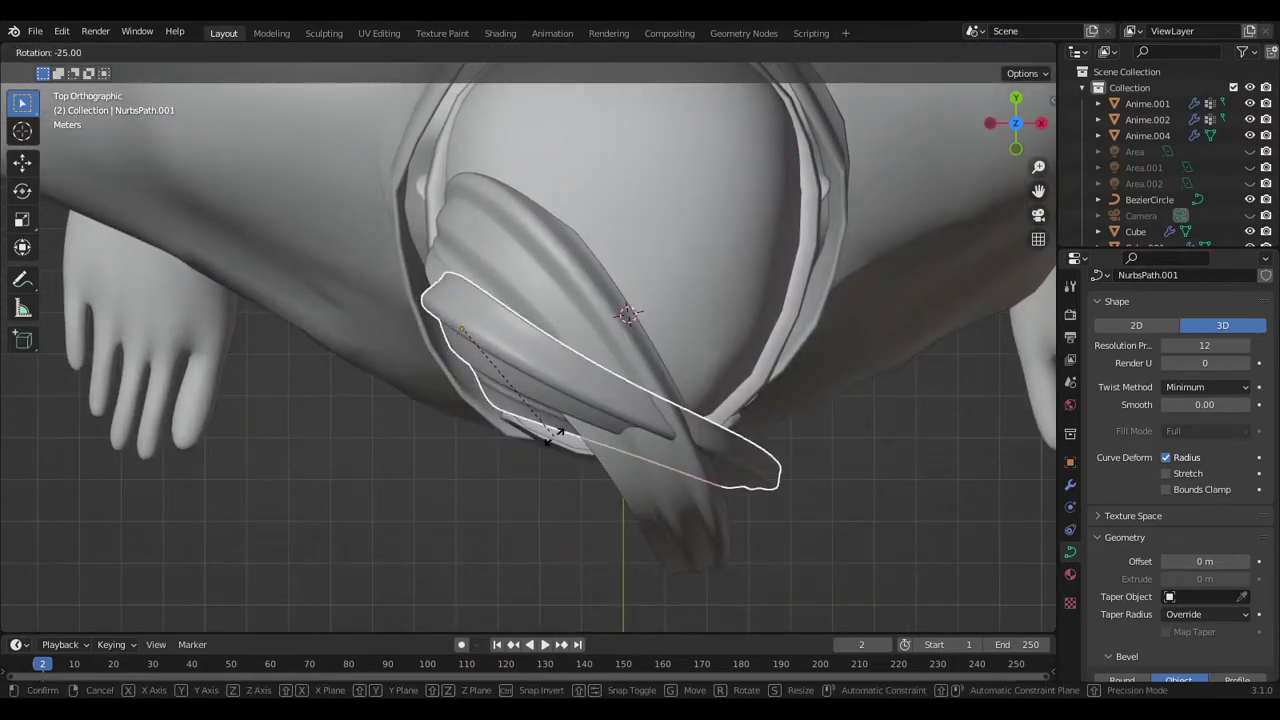
left_click(486, 427)
mouse_move(486, 427)
middle_mouse_down()
mouse_move(378, 343)
mouse_move(556, 378)
mouse_move(477, 326)
mouse_move(463, 384)
middle_mouse_up()
scroll(556, 378, "up", 3)
Duplicate the strand again and position the new copy along the hair
key("Tab")
key("Tab")
middle_click_drag(552, 383, 328, 325)
key("Tab")
key("Tab")
key("shift+d")
key("KP_1")
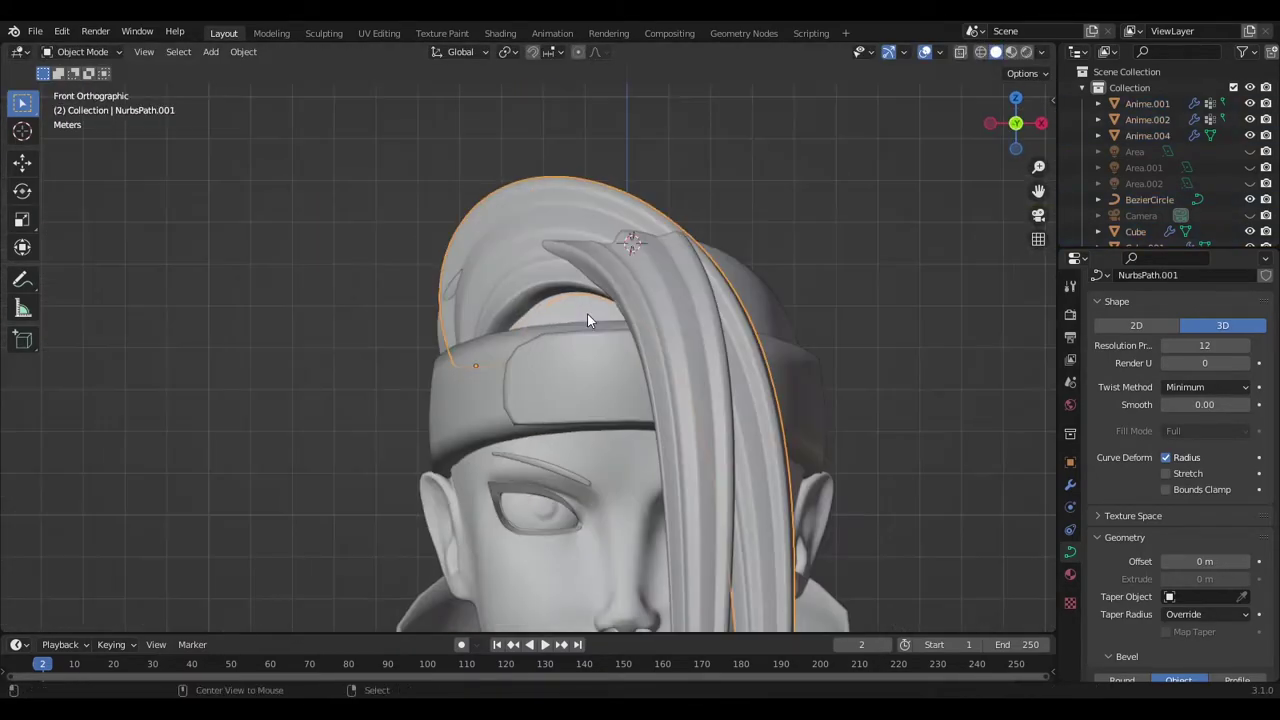
key("Tab")
key("g")
left_click(523, 321)
Move the new strand's end point down beside the neck in side view
mouse_move(545, 560)
middle_mouse_down("shift")
mouse_move(553, 333)
mouse_move(553, 400)
middle_mouse_up("shift")
key("KP_3")
scroll(553, 400, "up", 3)
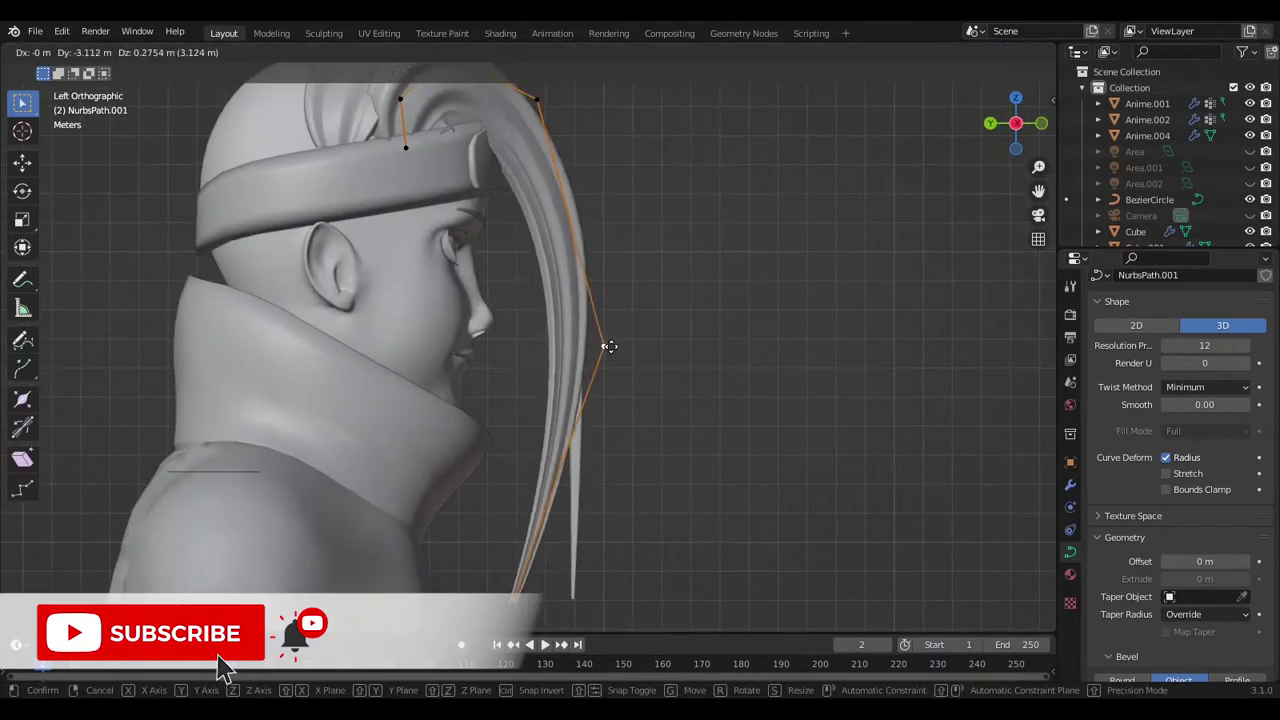
key("g")
left_click(576, 478)
key("KP_1")
Cancel an attempted tilt and point move, then delete an extra control point
key("ctrl+t")
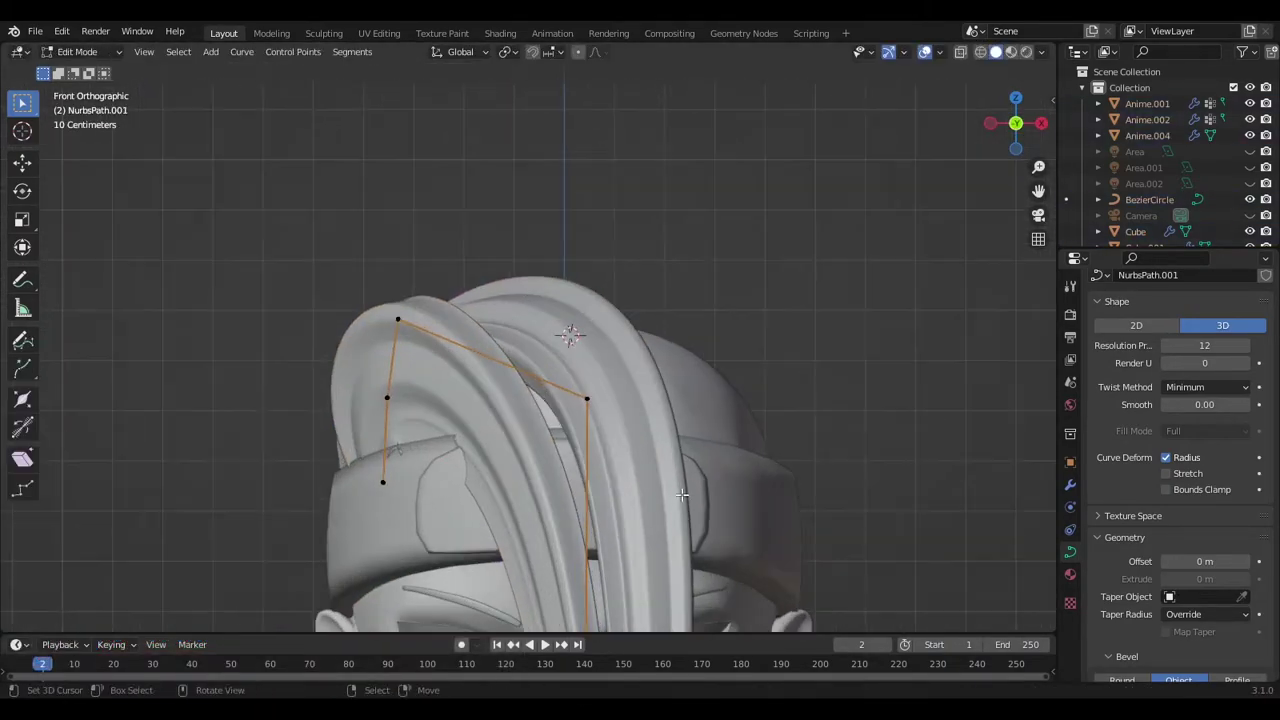
right_click(670, 298)
middle_click_drag(670, 298, 376, 246)
key("g")
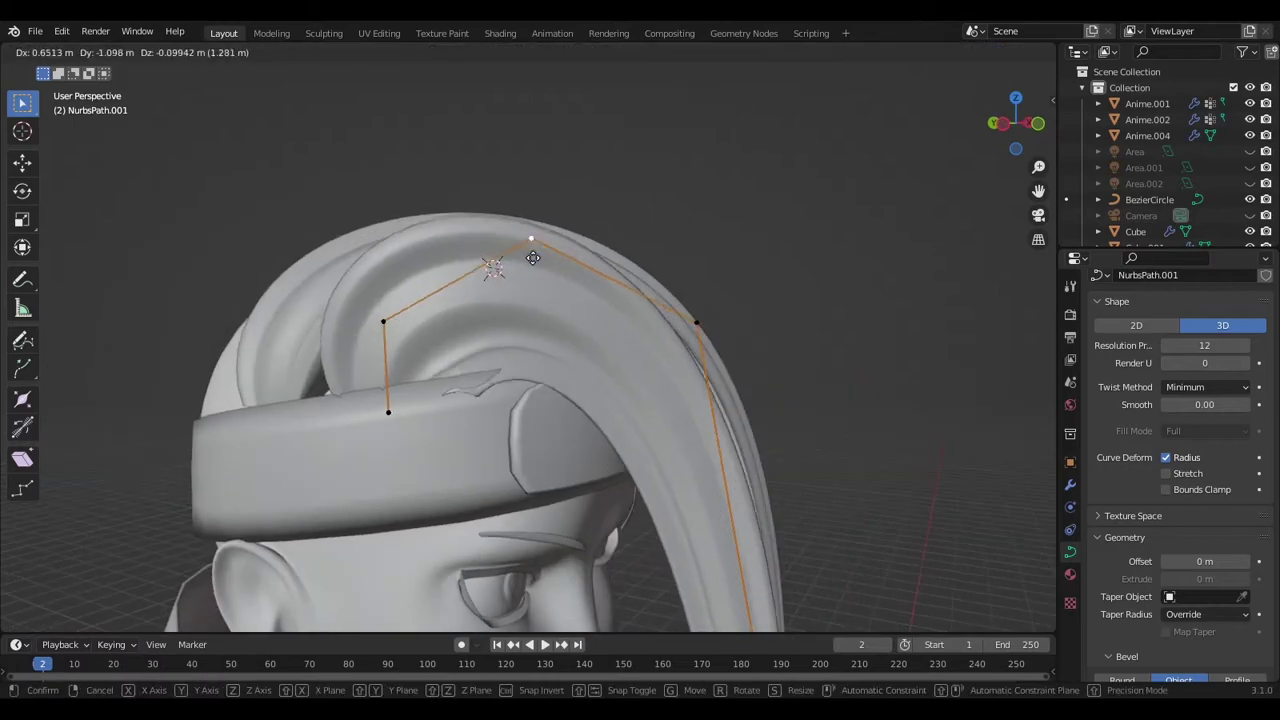
right_click(376, 246)
key("x")
left_click(438, 322)
Drop the next control point at the top of the head and tilt the strand
left_click(486, 251)
key("g")
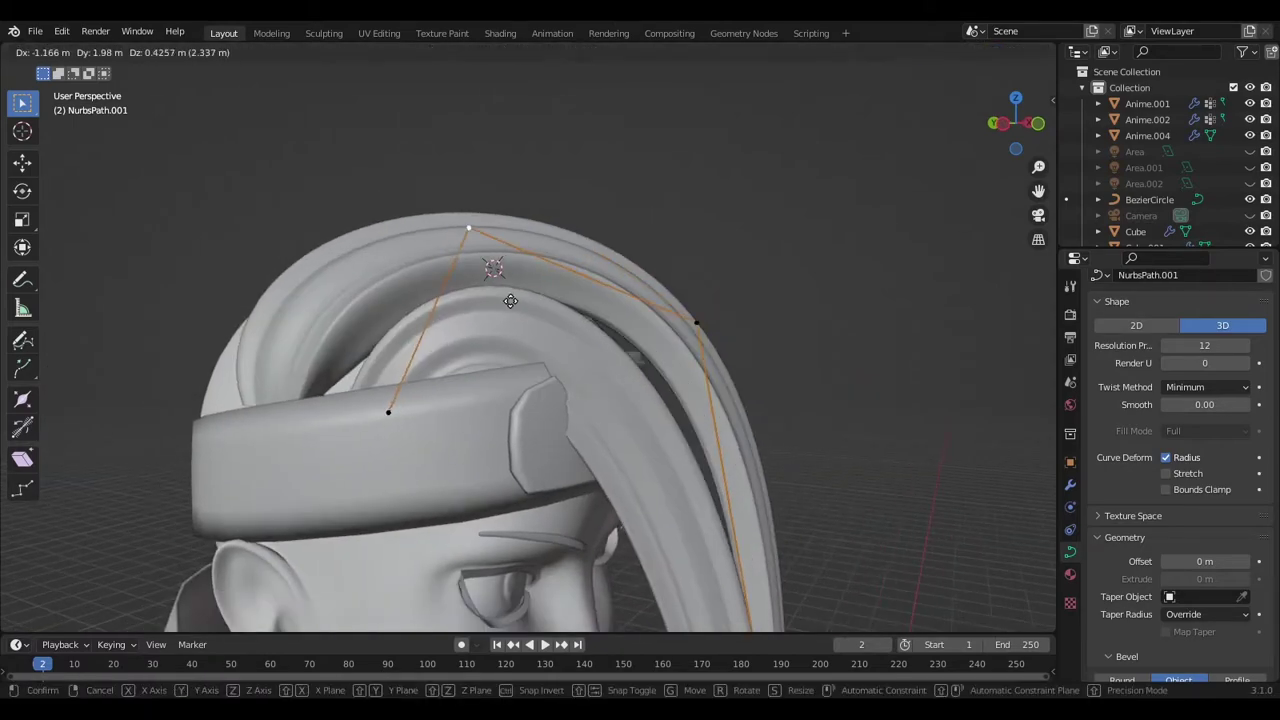
left_click(722, 233)
middle_click_drag(722, 233, 337, 172)
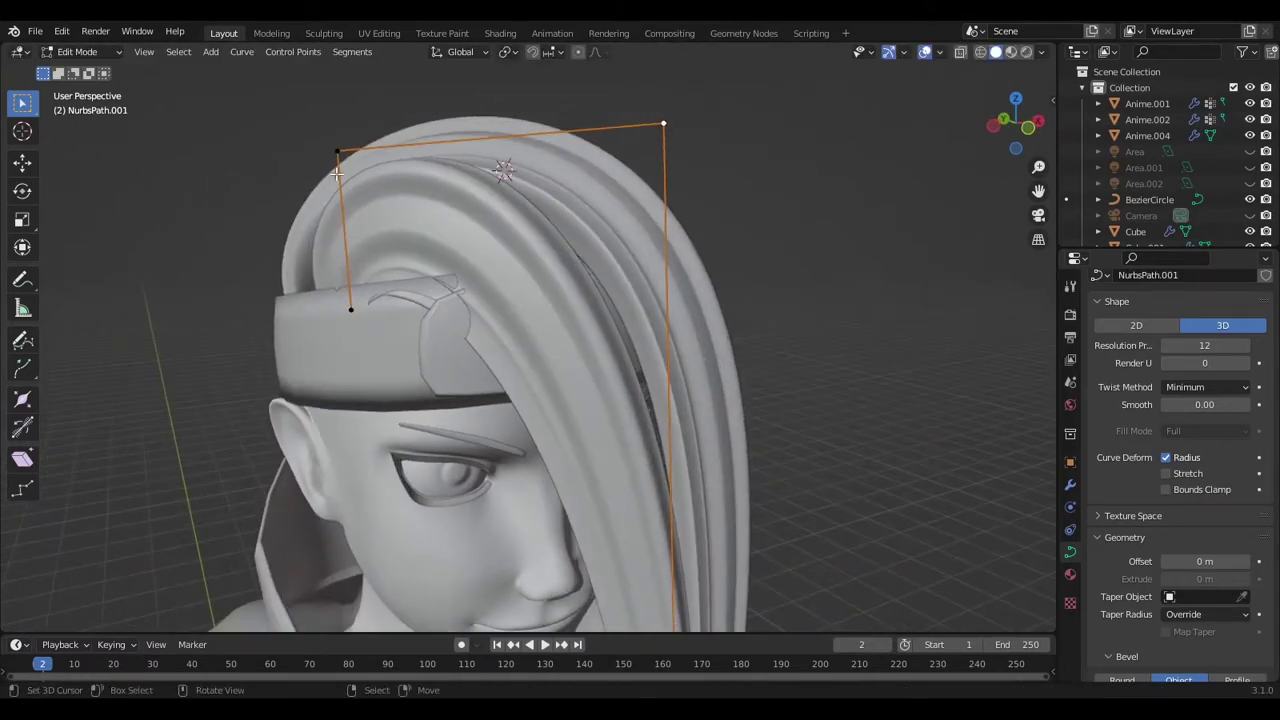
left_click(539, 291)
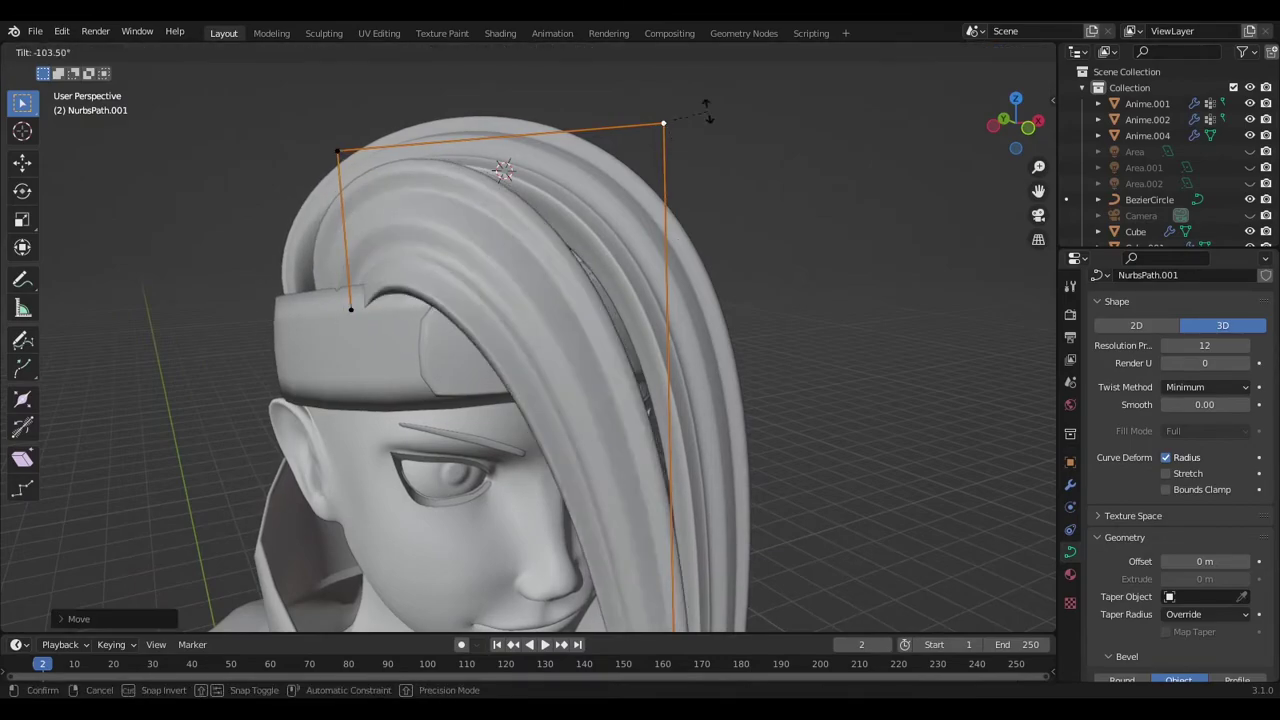
key("KP_1")
key("Tab")
scroll(515, 245, "down", 3)
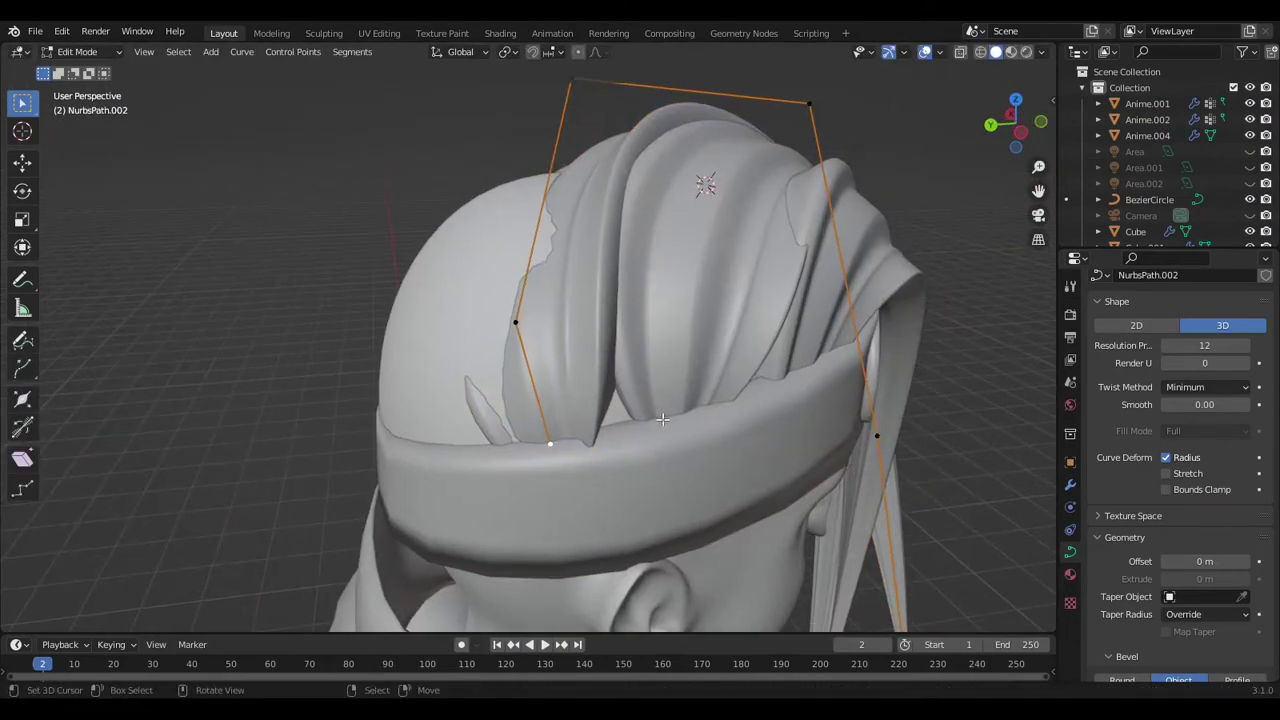
Orbit to a lower side angle to view the strands sweeping over the crown
middle_click_drag(662, 420, 545, 422)
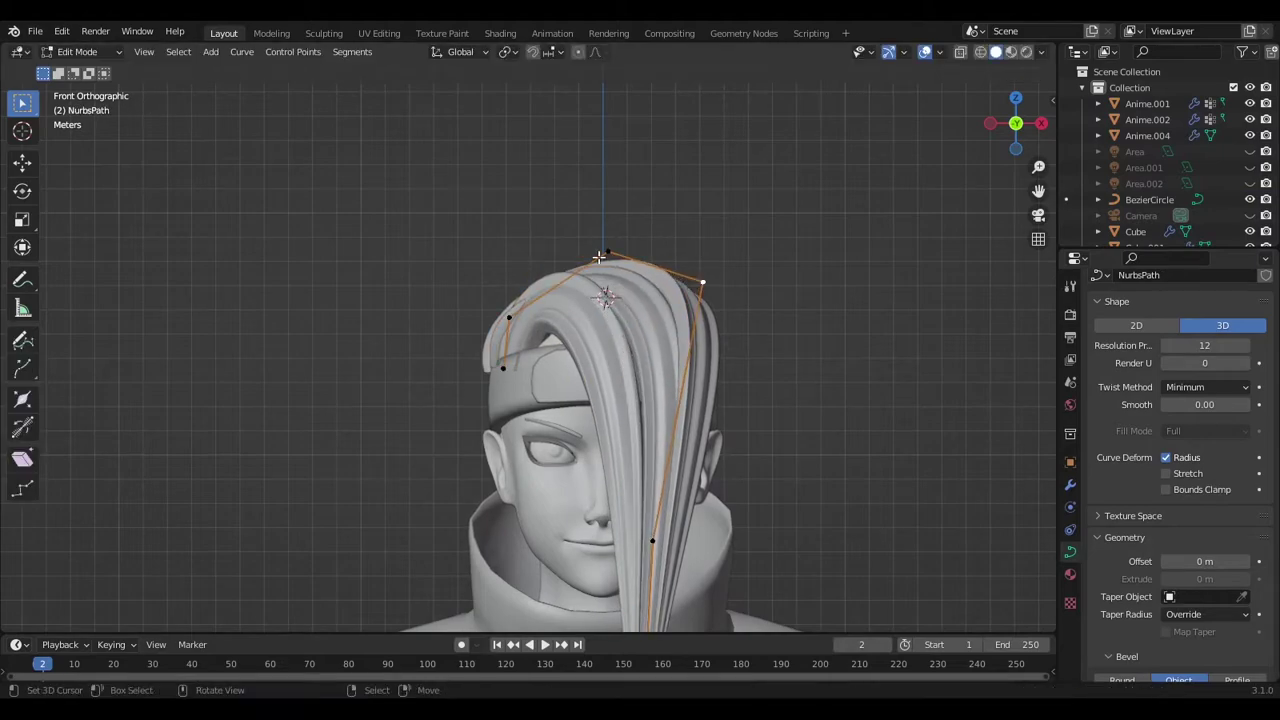
Select the original NurbsPath strand and begin moving its control points
scroll(673, 429, "up", 2)
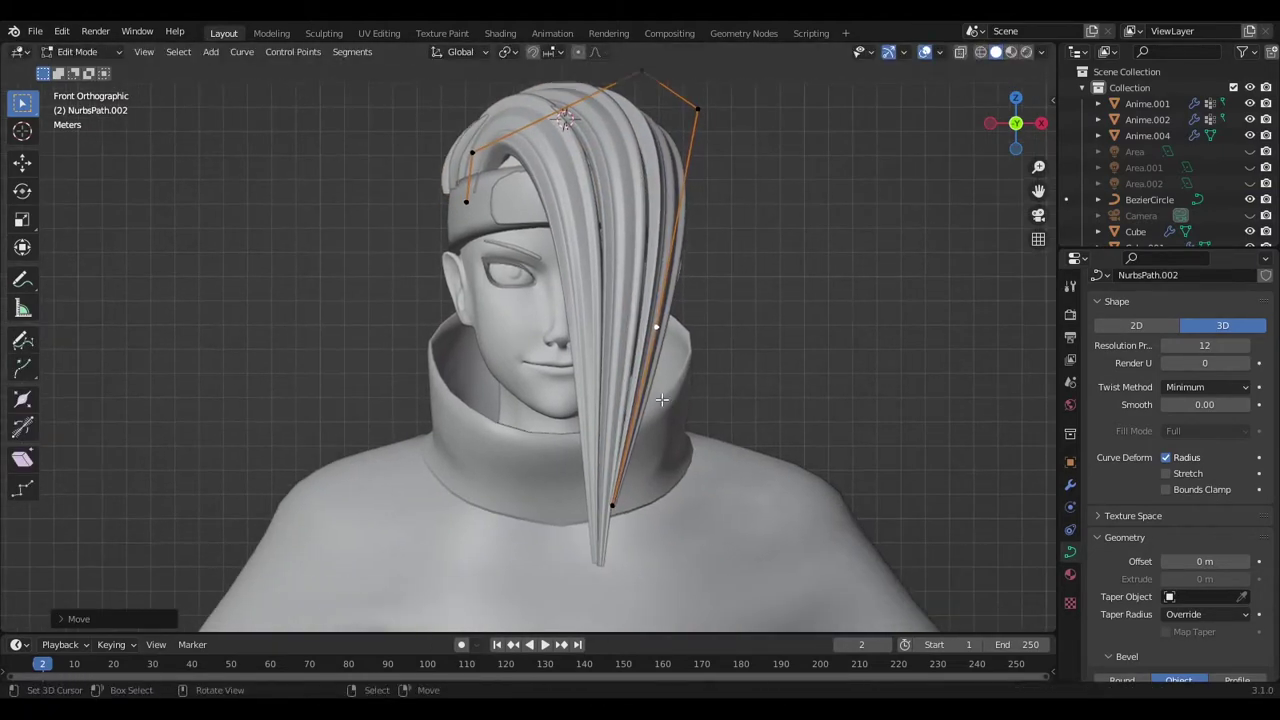
scroll(618, 446, "down", 2)
key("Tab")
left_click(618, 446)
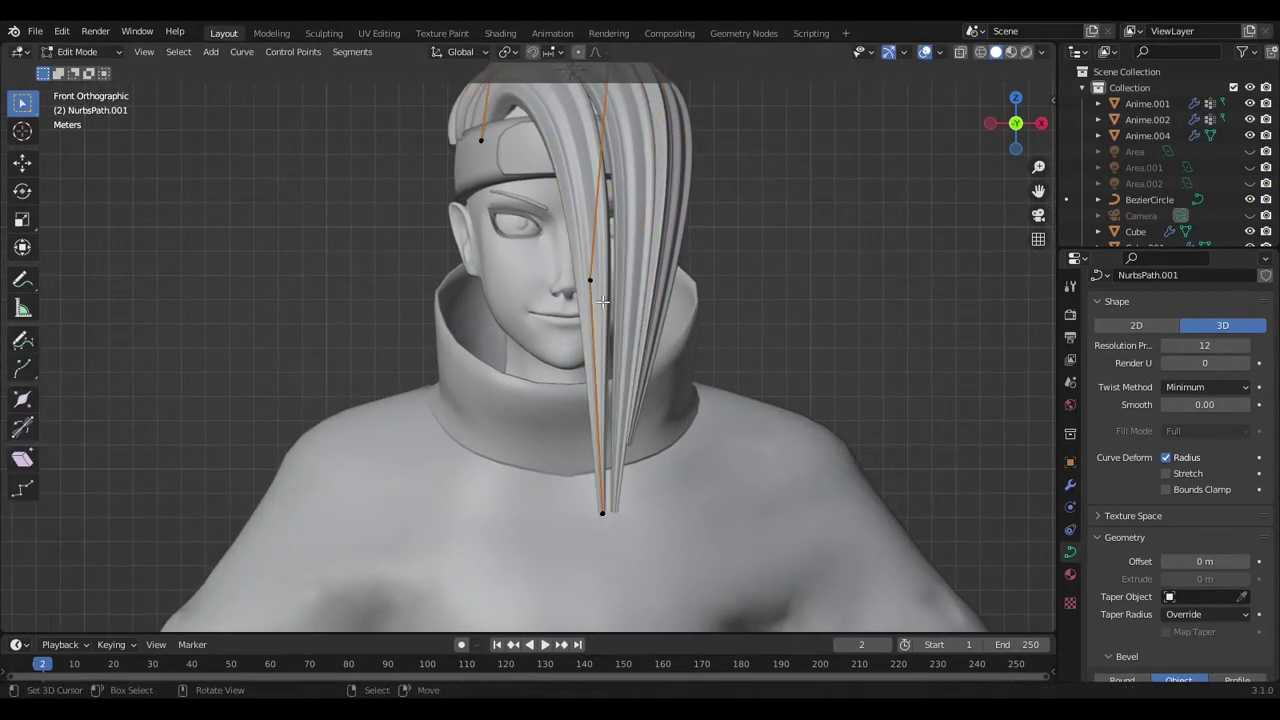
scroll(609, 302, "up", 3)
scroll(609, 302, "down", 3)
key("Tab")
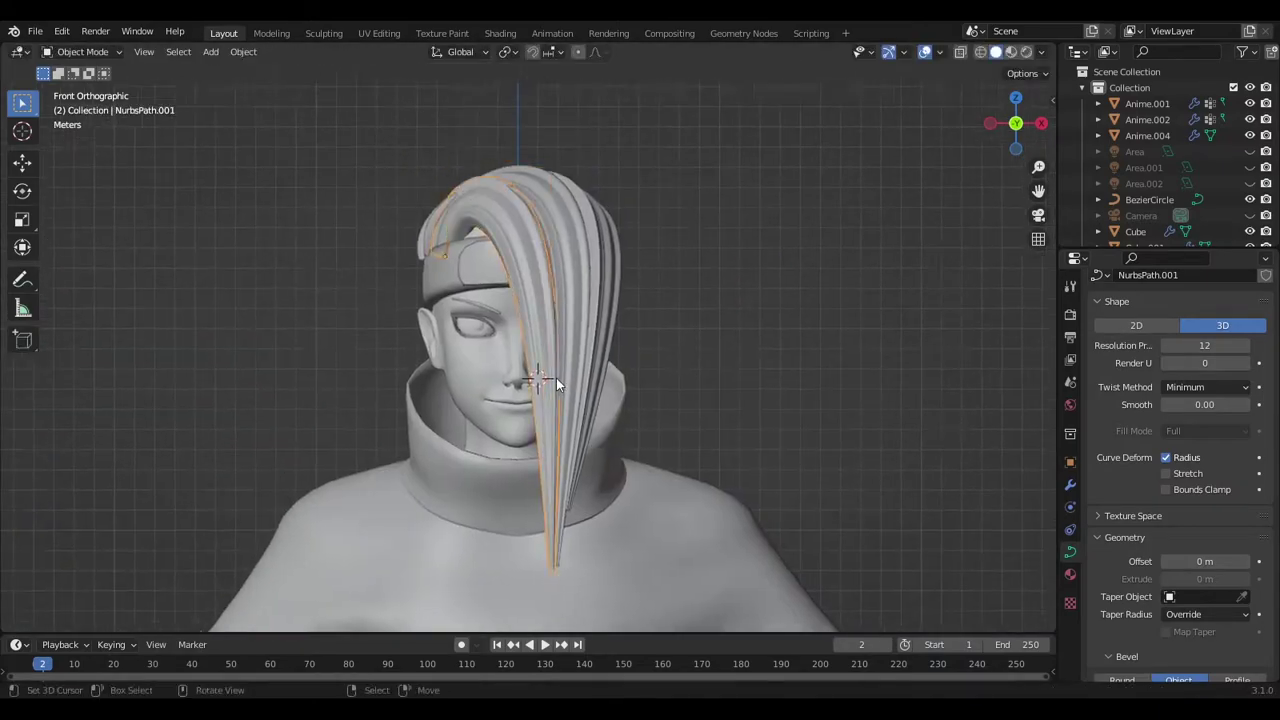
key("Tab")
mouse_move(569, 337)
middle_mouse_down("shift")
mouse_move(568, 352)
mouse_move(544, 282)
middle_mouse_up("shift")
key("g")
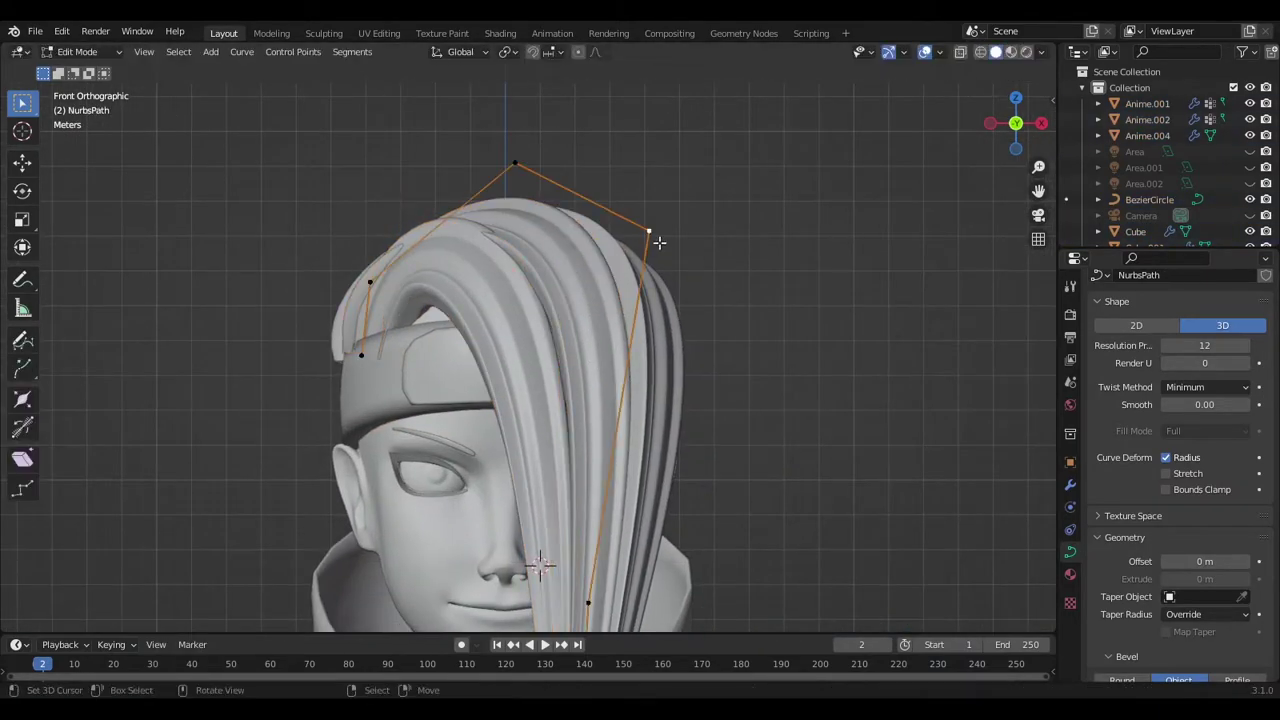
Switch to the NurbsPath.002 strand and reposition its points from the side view
left_click(631, 386)
key("Tab")
mouse_move(631, 386)
middle_mouse_down()
mouse_move(437, 293)
mouse_move(636, 489)
middle_mouse_up()
key("KP_3")
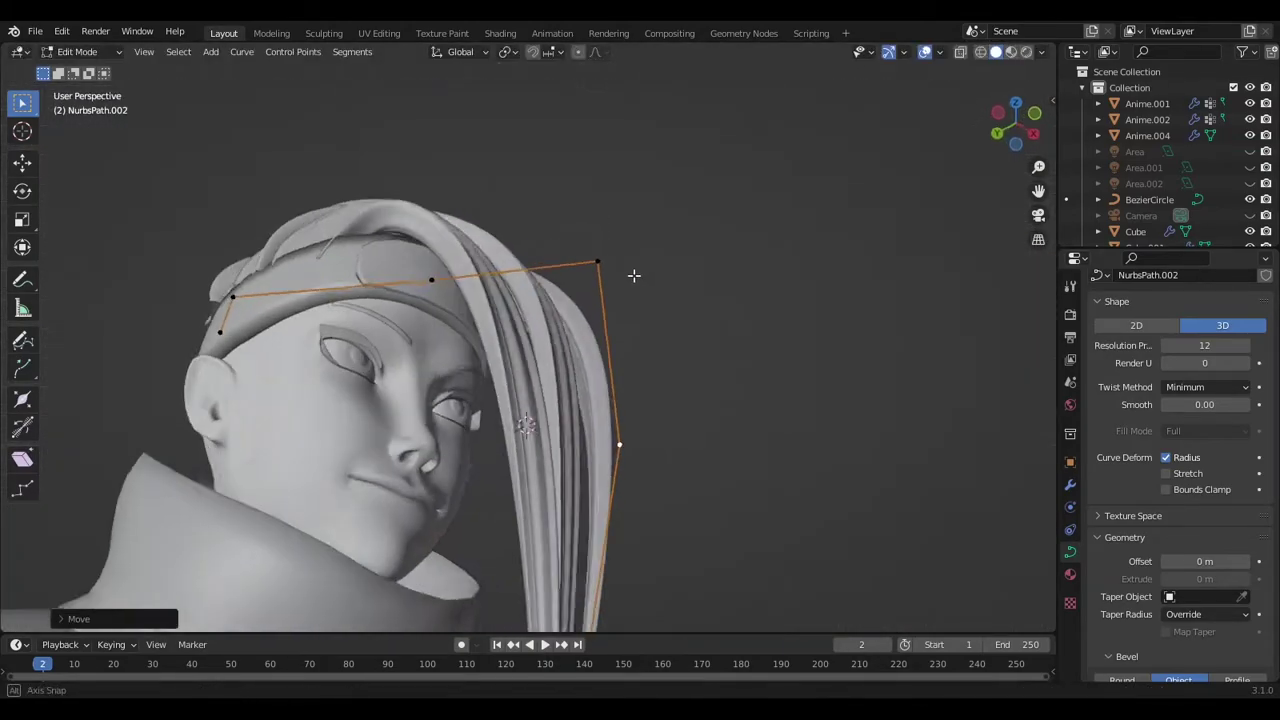
key("g")
left_click(611, 323)
key("KP_1")
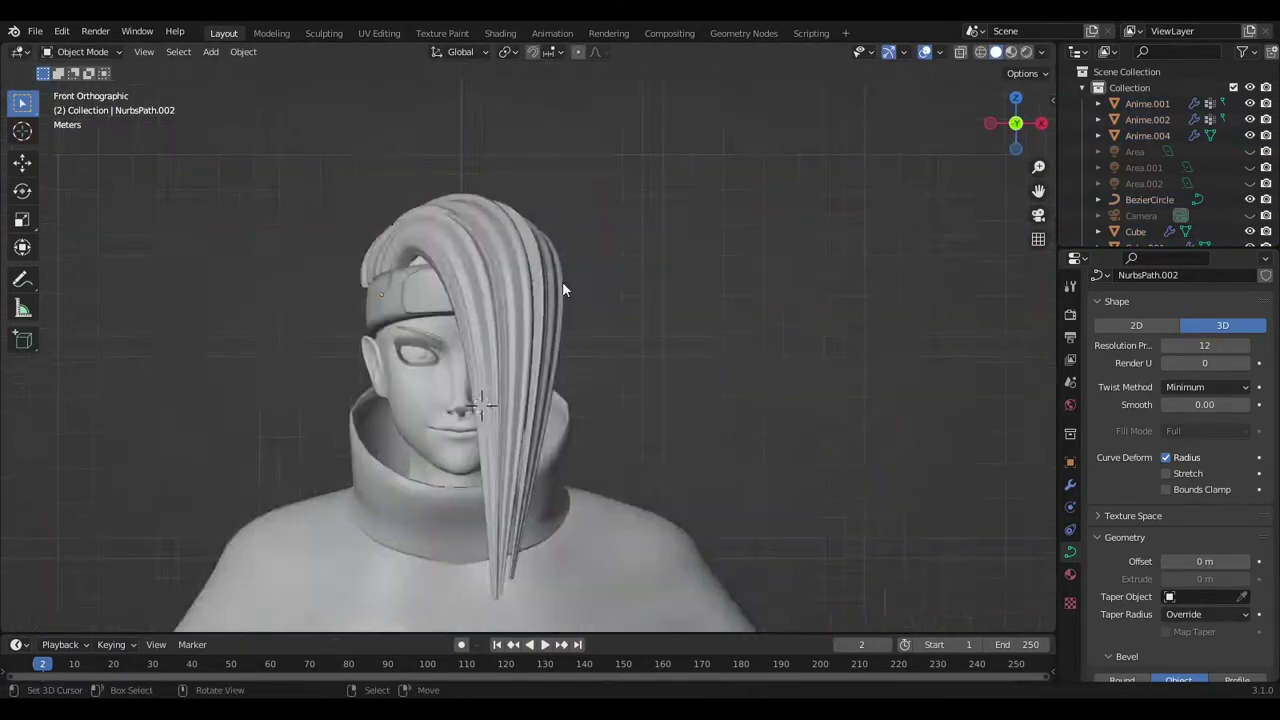
key("ctrl+KP_3")
Move a NurbsPath.002 curve point from the left side view, then check from the front
mouse_move(614, 314)
middle_mouse_down()
mouse_move(587, 371)
mouse_move(591, 283)
middle_mouse_up()
key("KP_3")
key("ctrl+KP_3")
key("g")
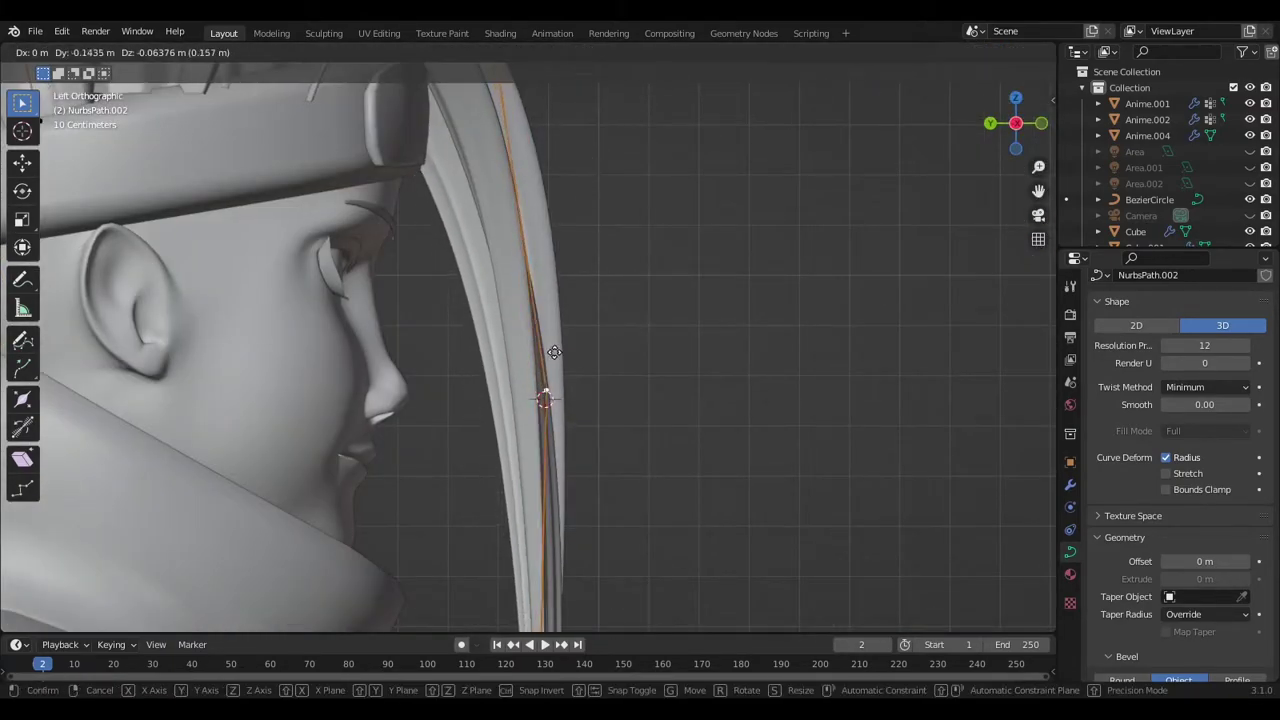
left_click(554, 352)
scroll(553, 312, "down", 3)
scroll(626, 383, "up", 1)
scroll(558, 128, "down", 3)
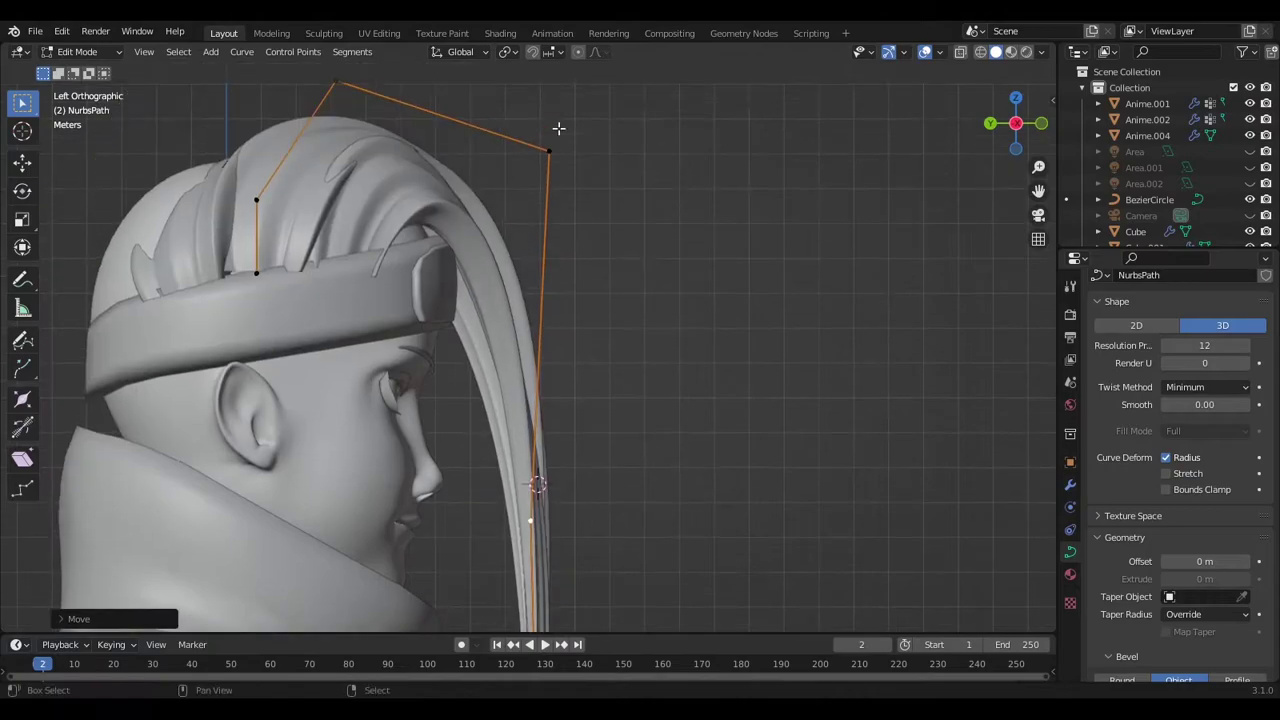
left_click(412, 191)
key("KP_1")
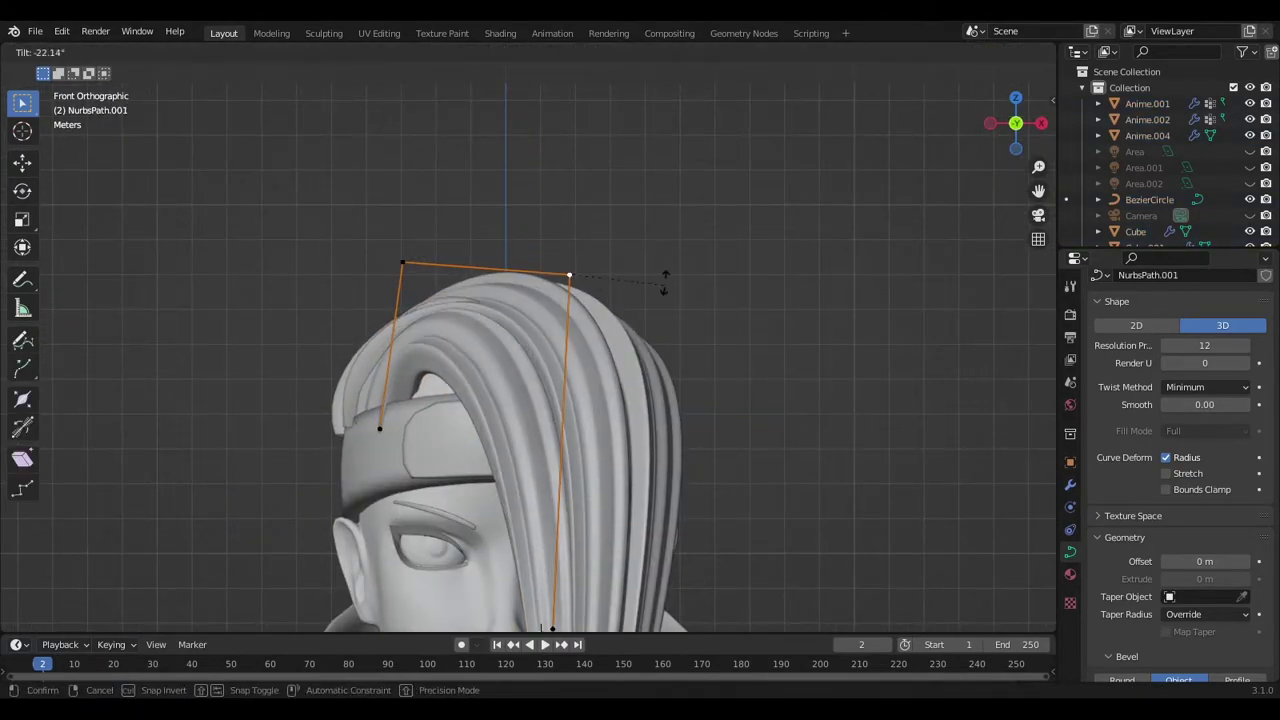
Tilt the strand and undo a misplaced point move so it arches over the head
left_click(665, 283)
middle_click_drag(665, 283, 543, 309)
key("ctrl+KP_3")
key("g")
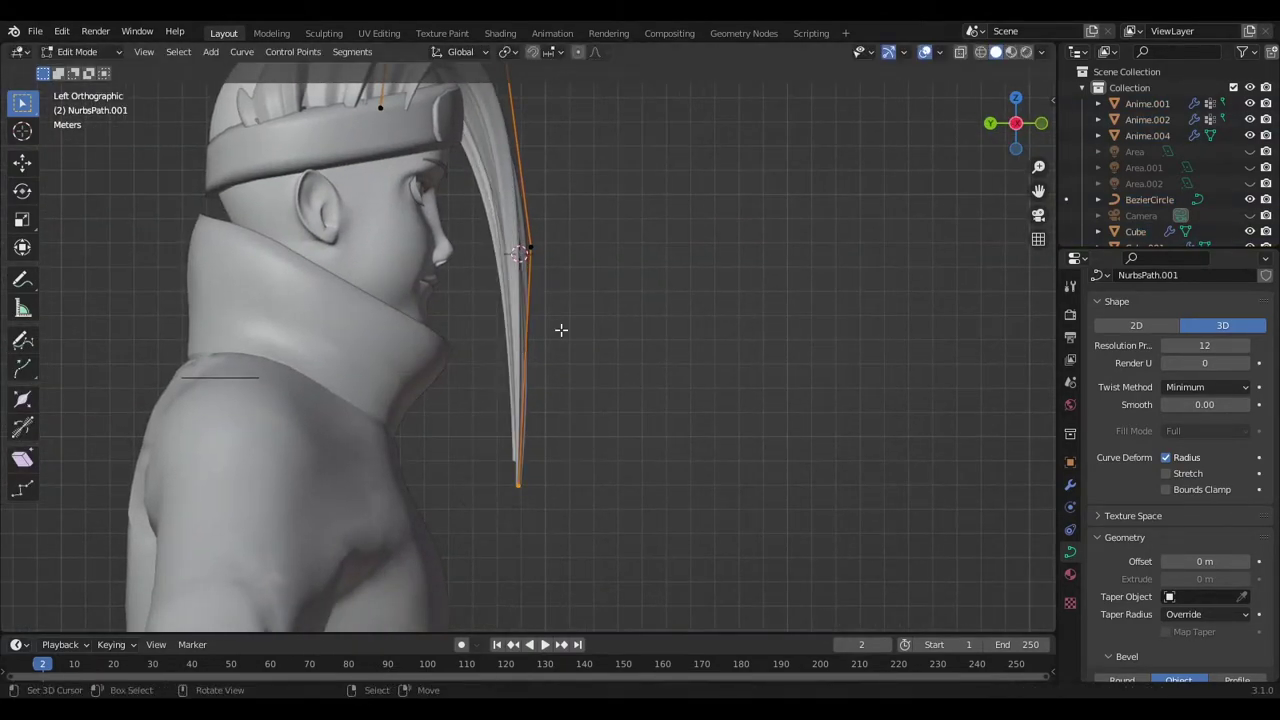
key("ctrl+z")
scroll(551, 400, "up", 2)
mouse_move(551, 400)
middle_mouse_down("shift")
mouse_move(370, 252)
mouse_move(592, 298)
middle_mouse_up("shift")
Select NurbsPath.001 and NurbsPath.002 and pull their tips in closer
left_click(360, 216)
key("KP_1")
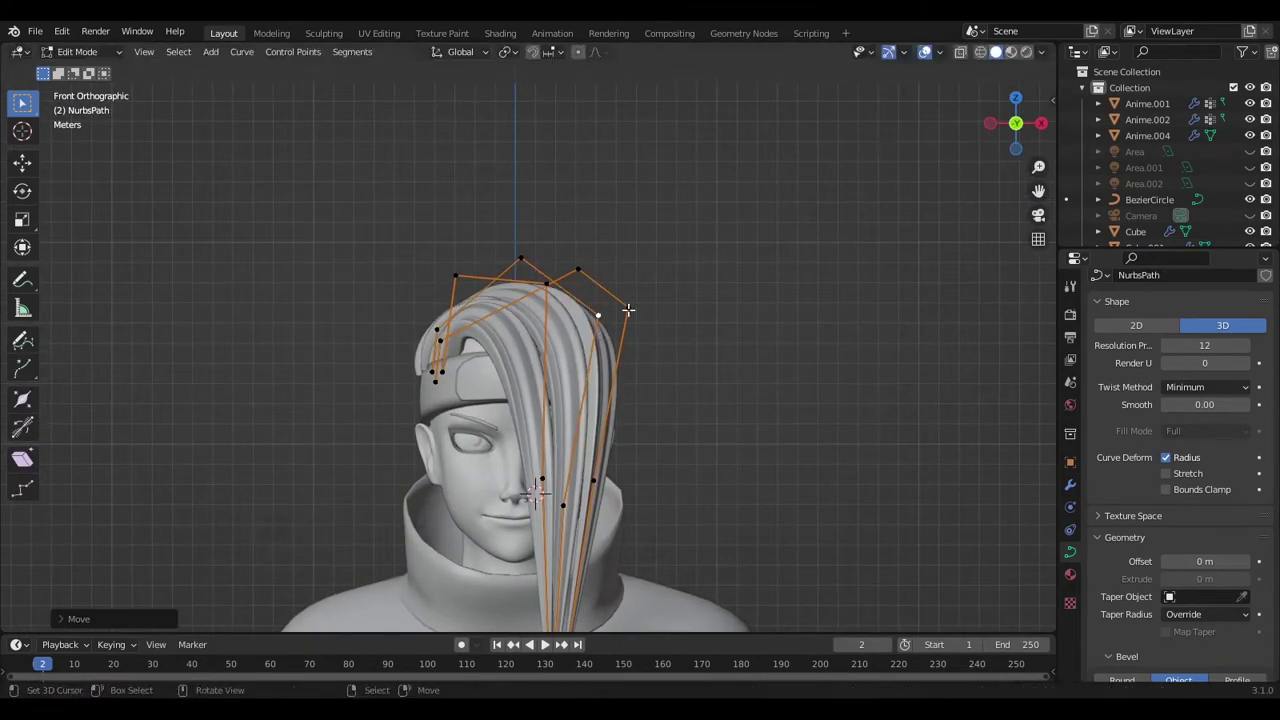
left_click(627, 311)
scroll(537, 396, "up", 2)
left_click(555, 430)
scroll(467, 324, "down", 3)
mouse_move(467, 324)
middle_mouse_down()
mouse_move(492, 410)
mouse_move(463, 355)
mouse_move(530, 330)
mouse_move(551, 249)
middle_mouse_up()
left_click(513, 385)
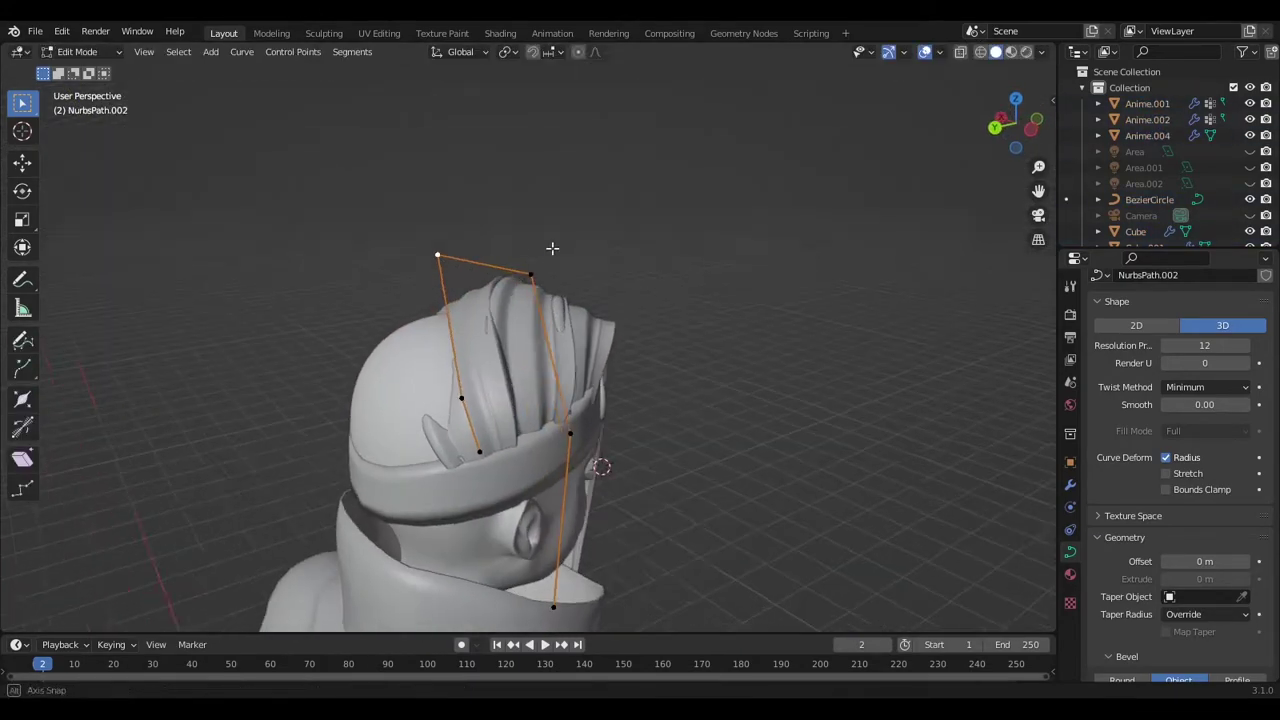
Move a strand's root point into place from the back view
key("ctrl+t")
mouse_move(459, 395)
middle_mouse_down()
mouse_move(530, 344)
mouse_move(560, 414)
middle_mouse_up()
key("Tab")
Pull a NurbsPath.001 root point snugly against the headband
key("Tab")
key("ctrl+KP_1")
key("g")
left_click(451, 569)
mouse_move(451, 569)
middle_mouse_down()
mouse_move(537, 295)
mouse_move(517, 310)
middle_mouse_up()
left_click(517, 310)
key("Tab")
key("ctrl+t")
right_click(542, 364)
mouse_move(542, 364)
middle_mouse_down()
mouse_move(516, 317)
mouse_move(459, 453)
mouse_move(377, 398)
mouse_move(462, 405)
middle_mouse_up()
key("g")
left_click(459, 453)
Reposition a NurbsPath.002 point from the left side view
key("ctrl+KP_3")
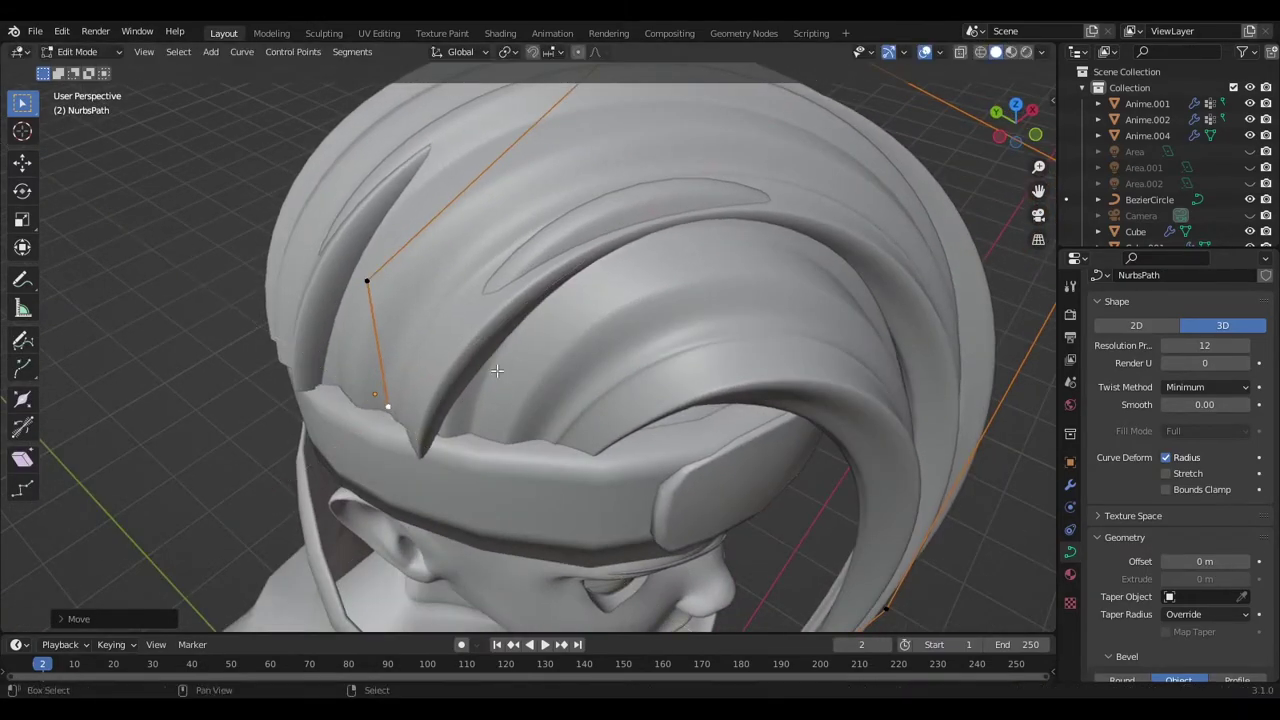
key("Tab")
left_click(475, 298)
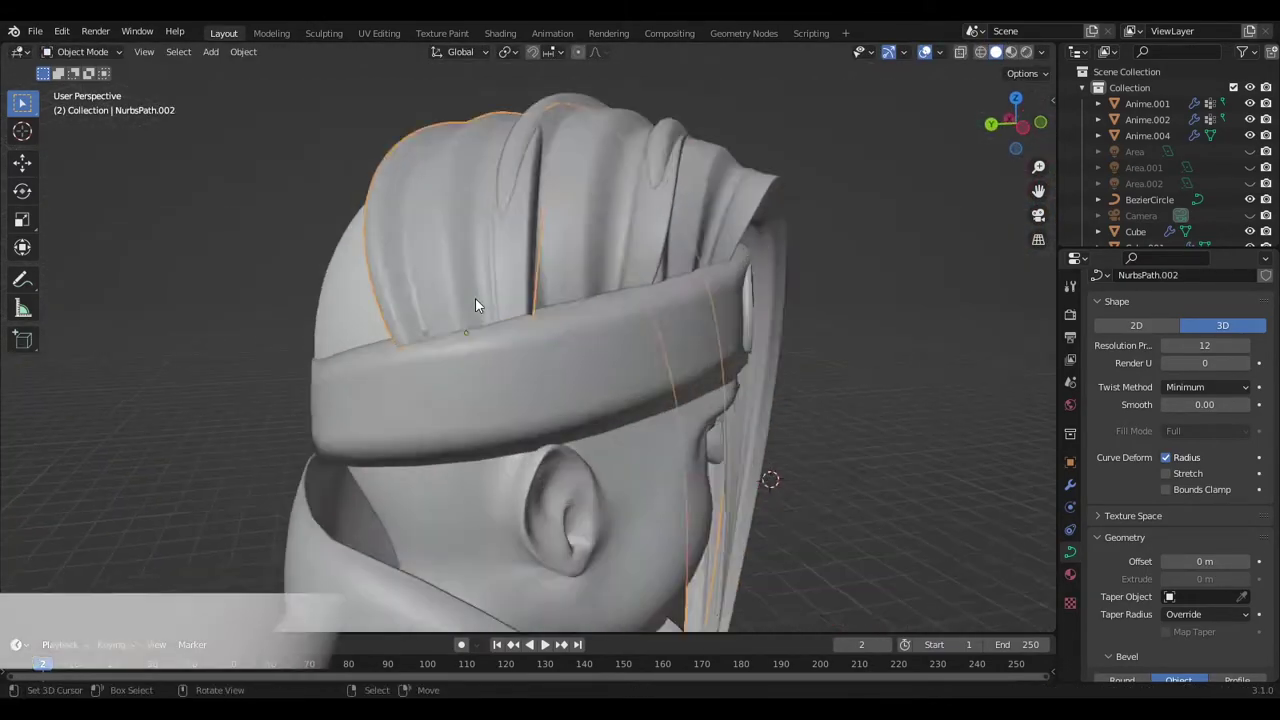
key("Tab")
mouse_move(475, 298)
middle_mouse_down()
mouse_move(499, 371)
mouse_move(606, 446)
middle_mouse_up()
key("g")
left_click(499, 371)
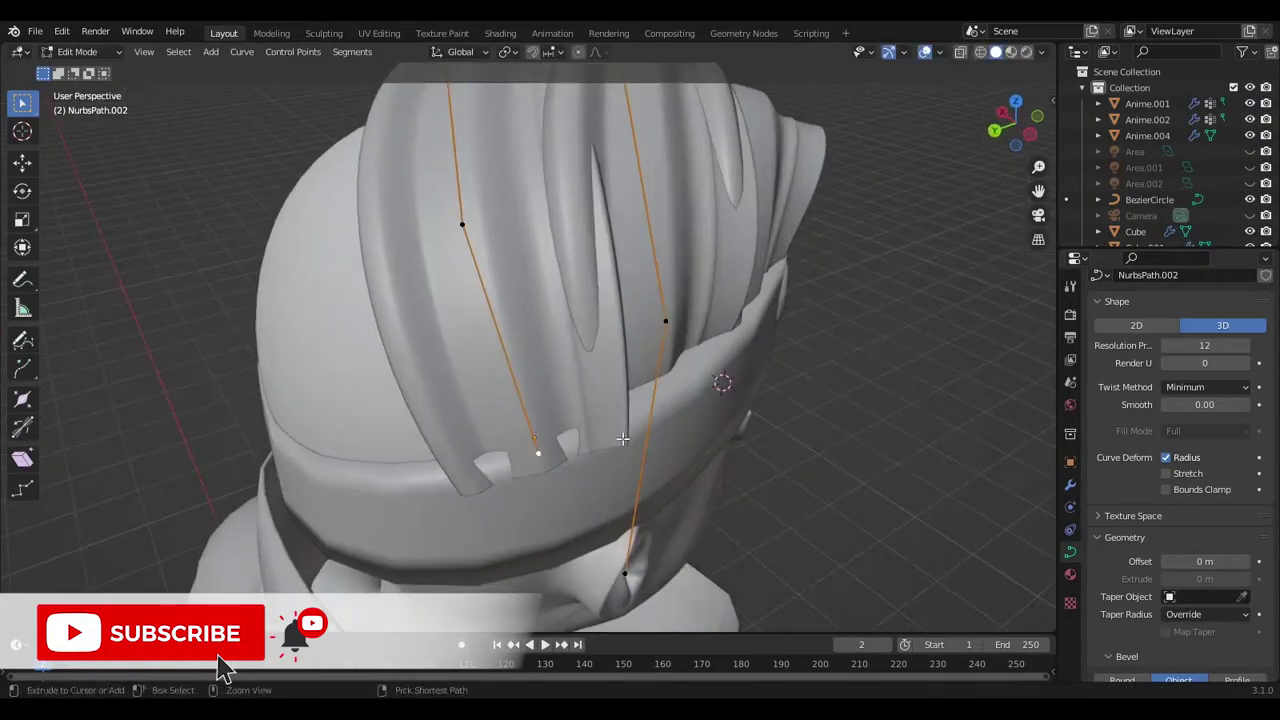
Move the remaining root and tip control points into place from the back view
left_click(465, 258)
key("ctrl+KP_1")
key("g")
left_click(611, 352)
mouse_move(611, 352)
middle_mouse_down()
mouse_move(564, 416)
mouse_move(700, 515)
middle_mouse_up()
left_click(577, 398)
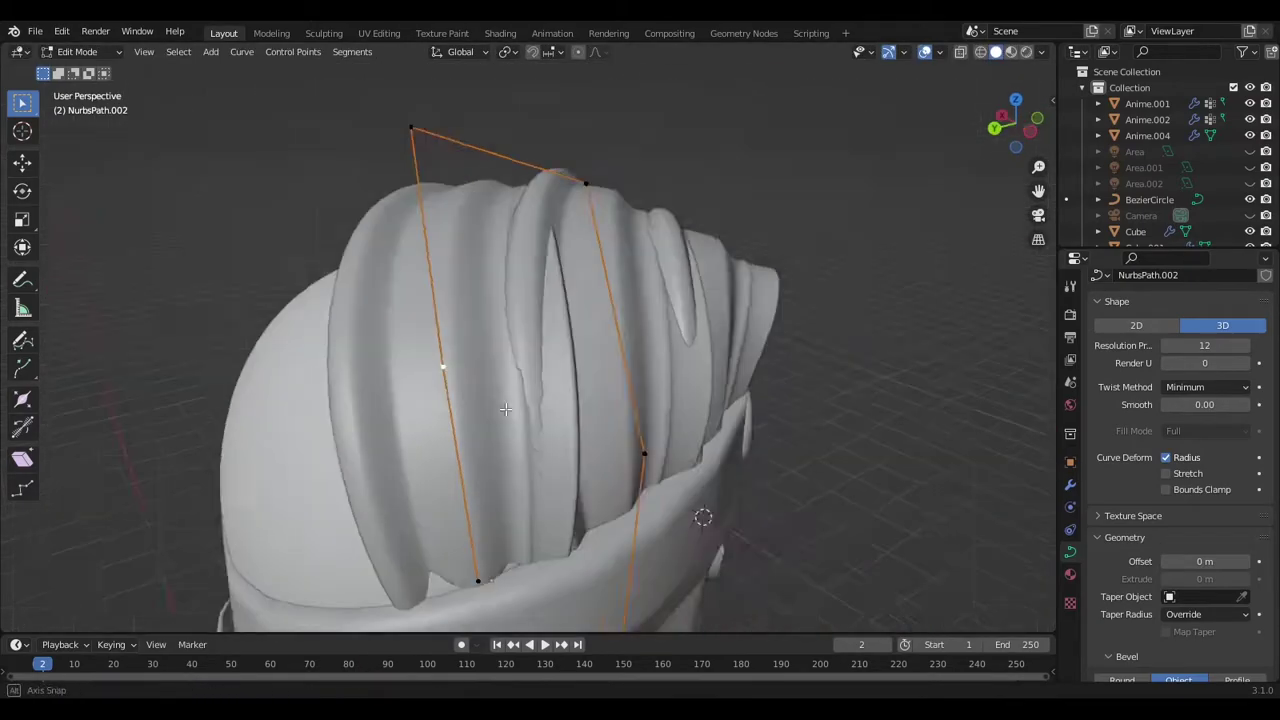
left_click(443, 371)
key("g")
left_click(481, 420)
Return to Object Mode and inspect the strand near the chin from the front
key("Tab")
key("KP_1")
scroll(528, 338, "up", 3)
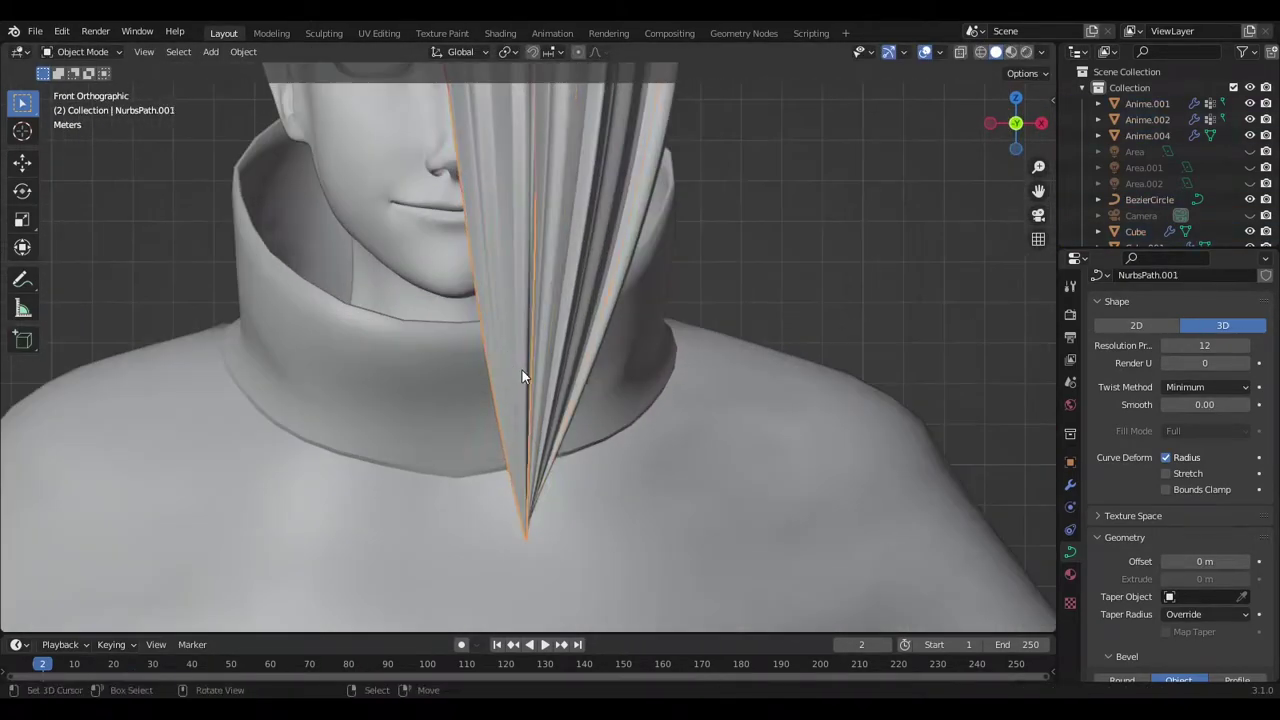
left_click(522, 370)
middle_click_drag(522, 370, 513, 373)
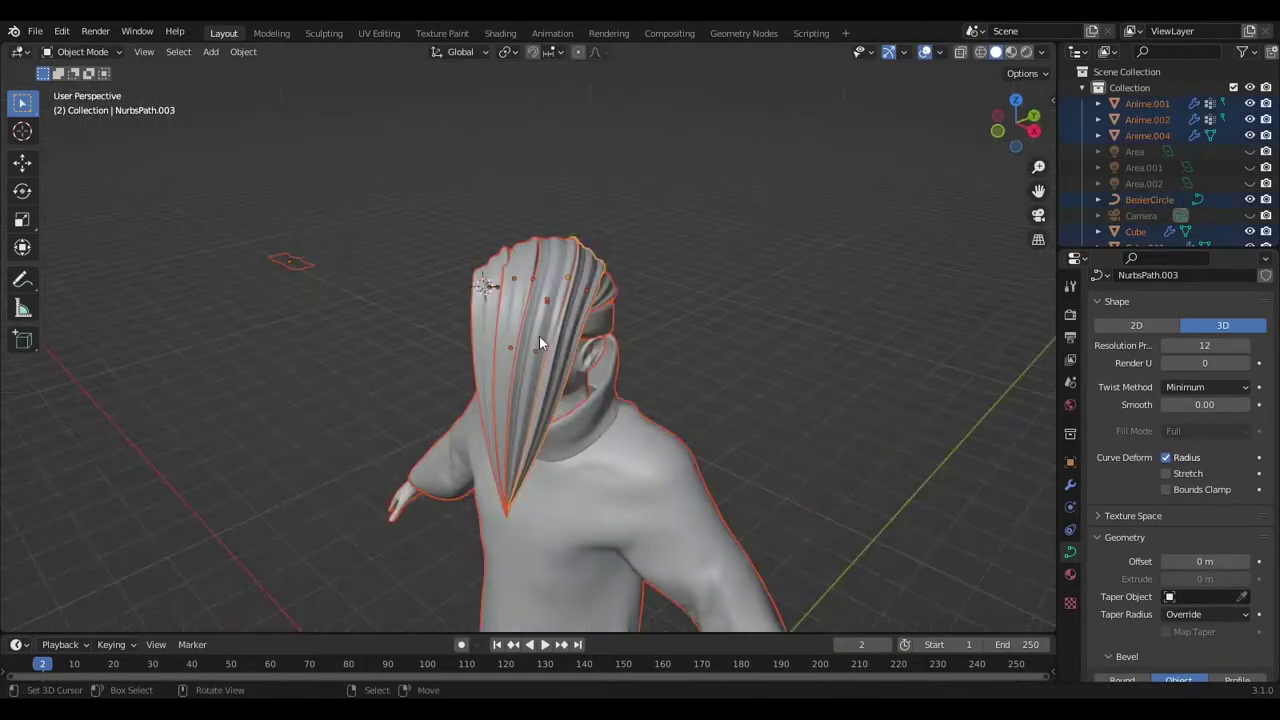
mouse_move(539, 343)
middle_mouse_down()
mouse_move(620, 340)
mouse_move(525, 349)
mouse_move(518, 388)
mouse_move(382, 394)
mouse_move(430, 358)
middle_mouse_up()
Add a cube above the hair and rotate it from the side view
left_click(518, 388)
key("shift+a")
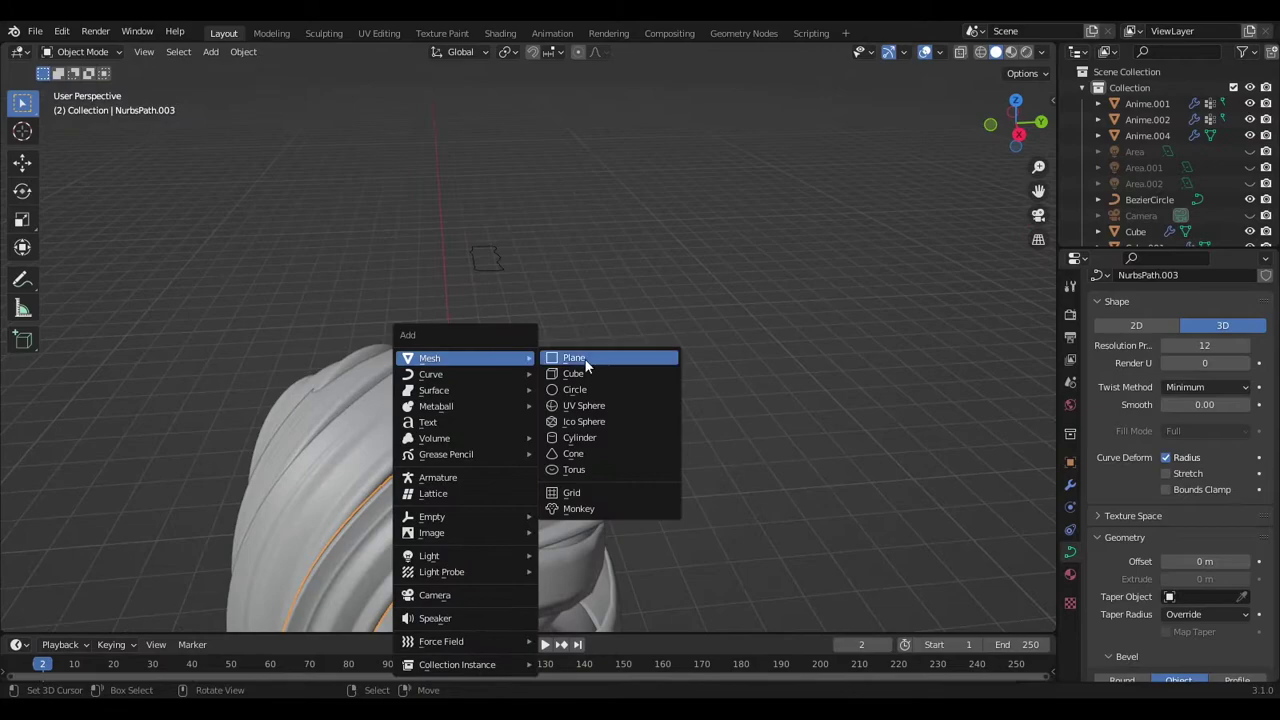
left_click(591, 374)
key("KP_3")
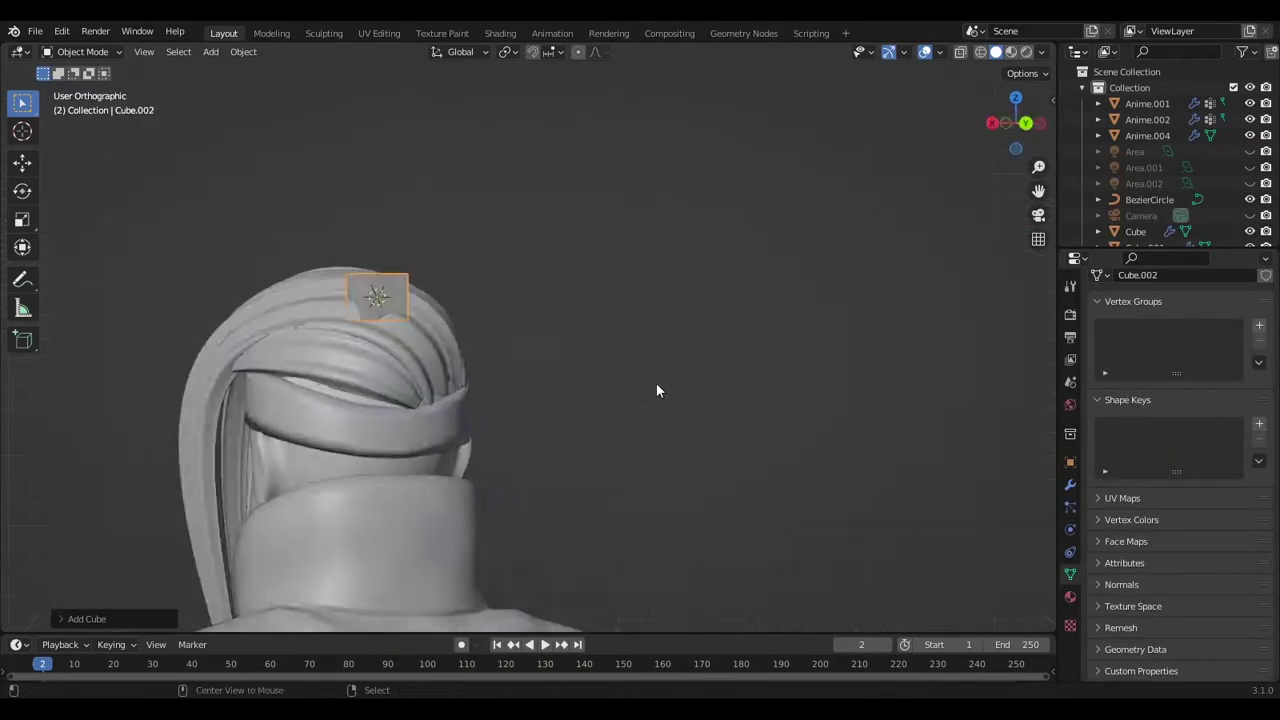
scroll(656, 383, "up", 5)
key("r")
left_click(697, 355)
middle_click_drag(697, 355, 638, 390)
scroll(638, 390, "down", 5)
Scale the cube's end faces in Edit Mode to flare it into a tube
key("Tab")
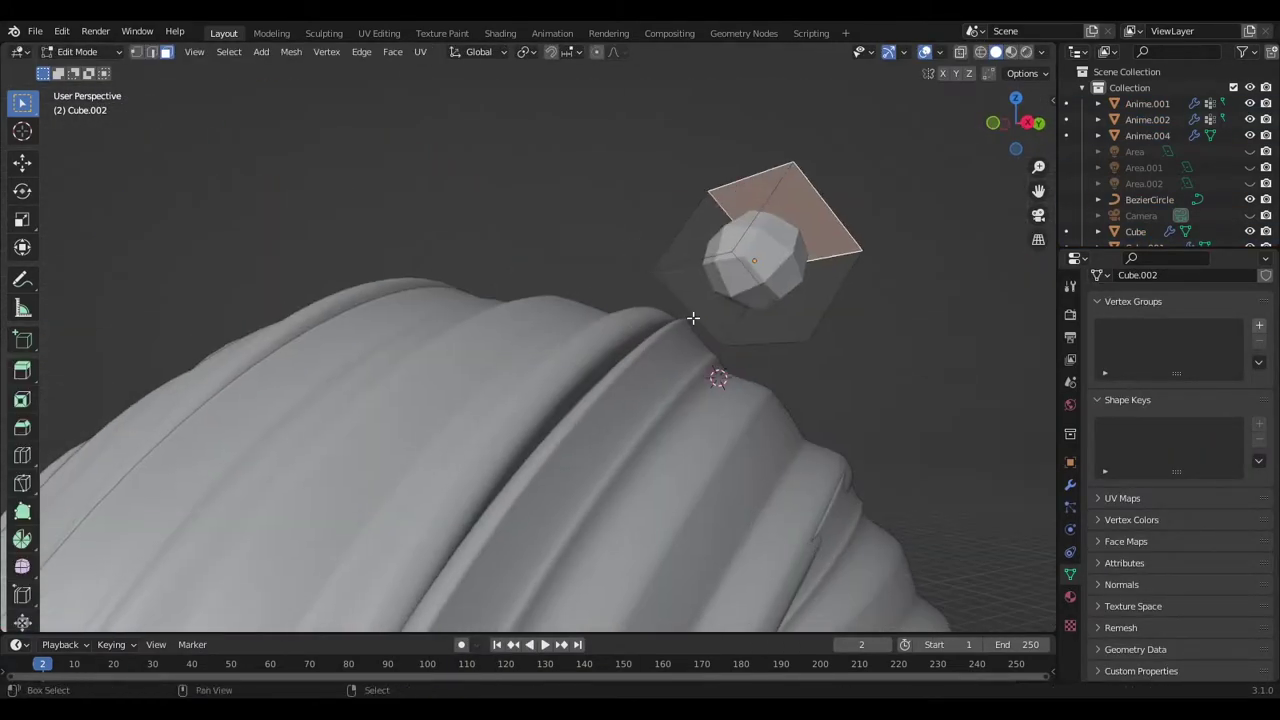
middle_click_drag(694, 314, 712, 314)
key("KP_3")
key("s")
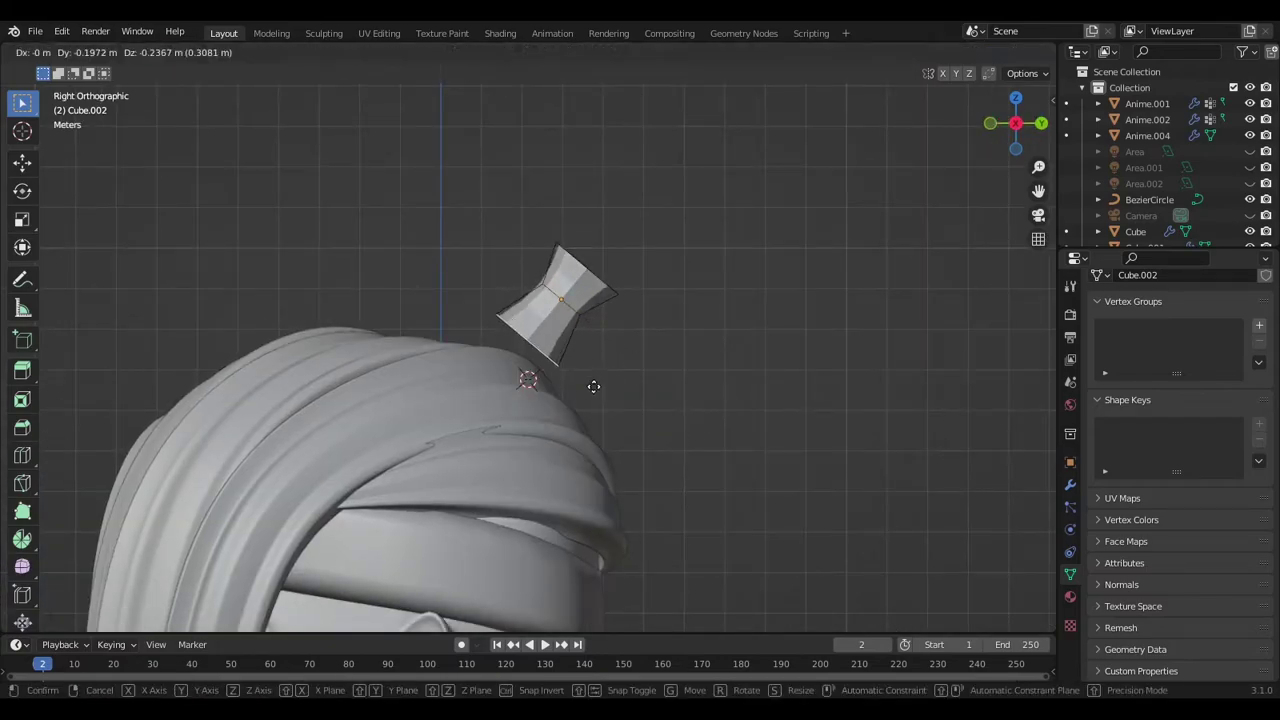
left_click(593, 386)
key("Tab")
Bevel the tube's edges into a rounded shape
key("g")
middle_click_drag(633, 399, 520, 453)
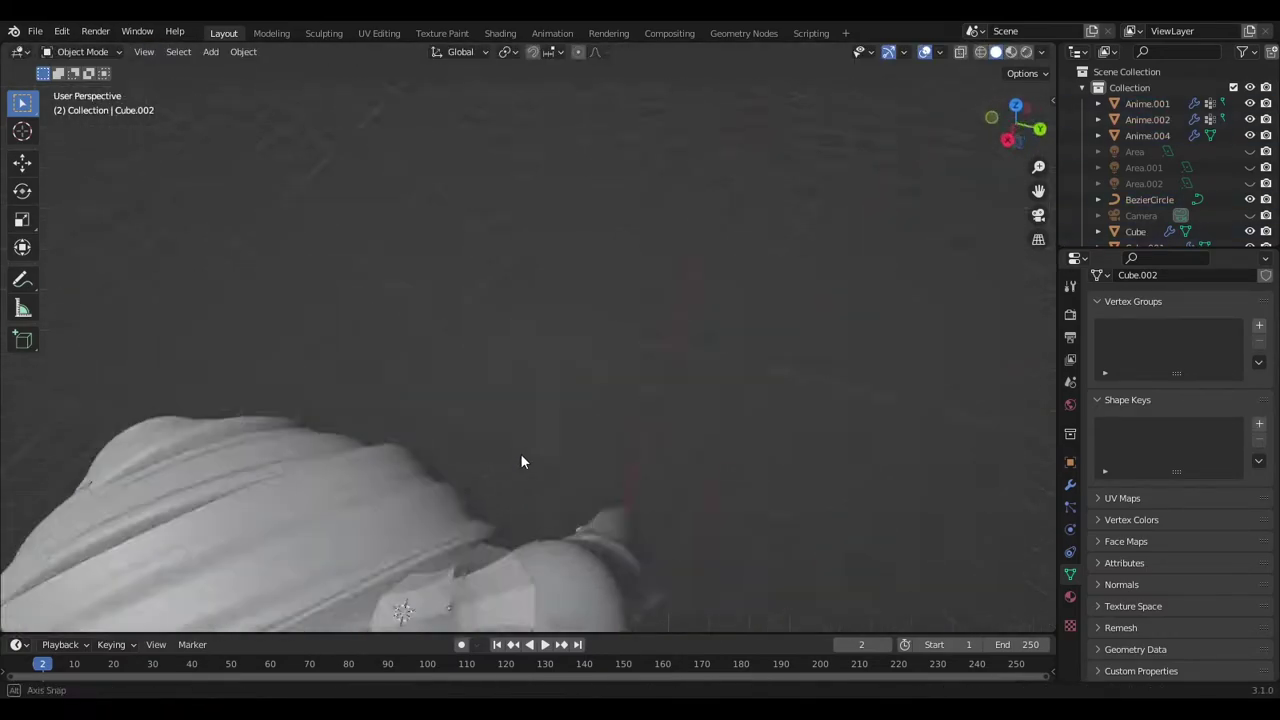
scroll(681, 343, "down", 5)
key("KP_0")
scroll(657, 328, "up", 4)
middle_click_drag(657, 335, 628, 356)
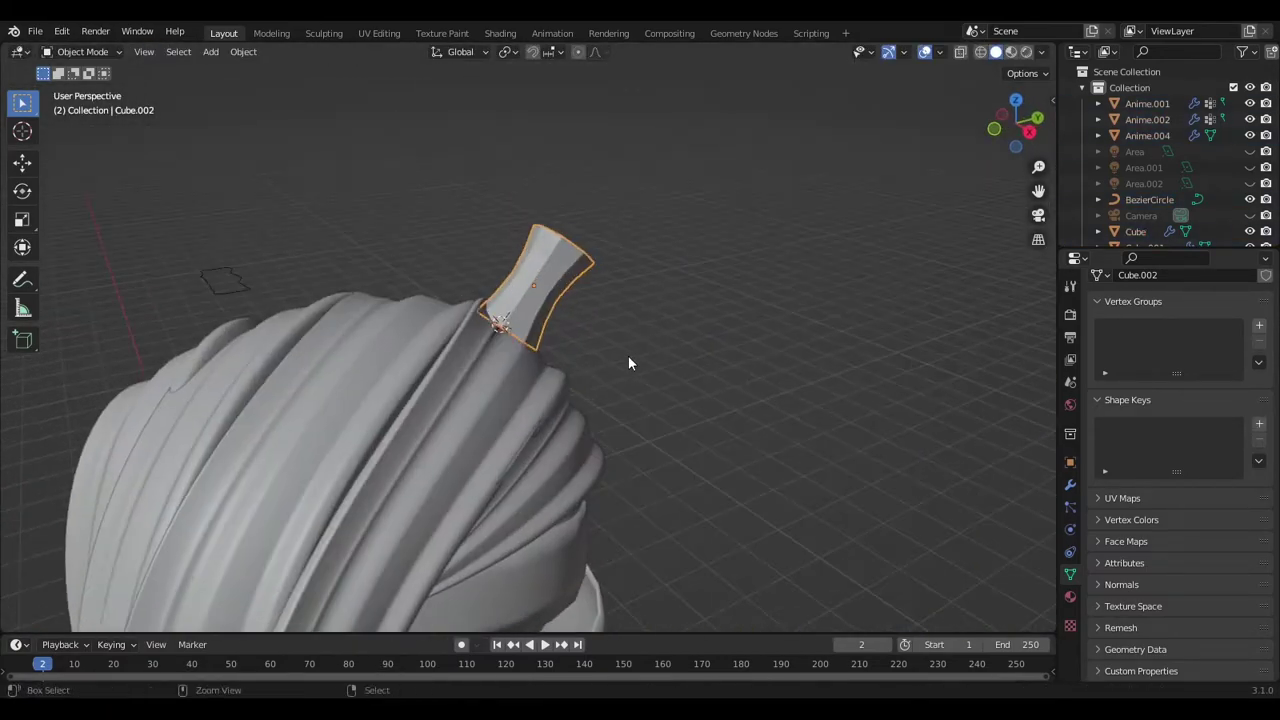
key("Tab")
scroll(550, 268, "up", 4)
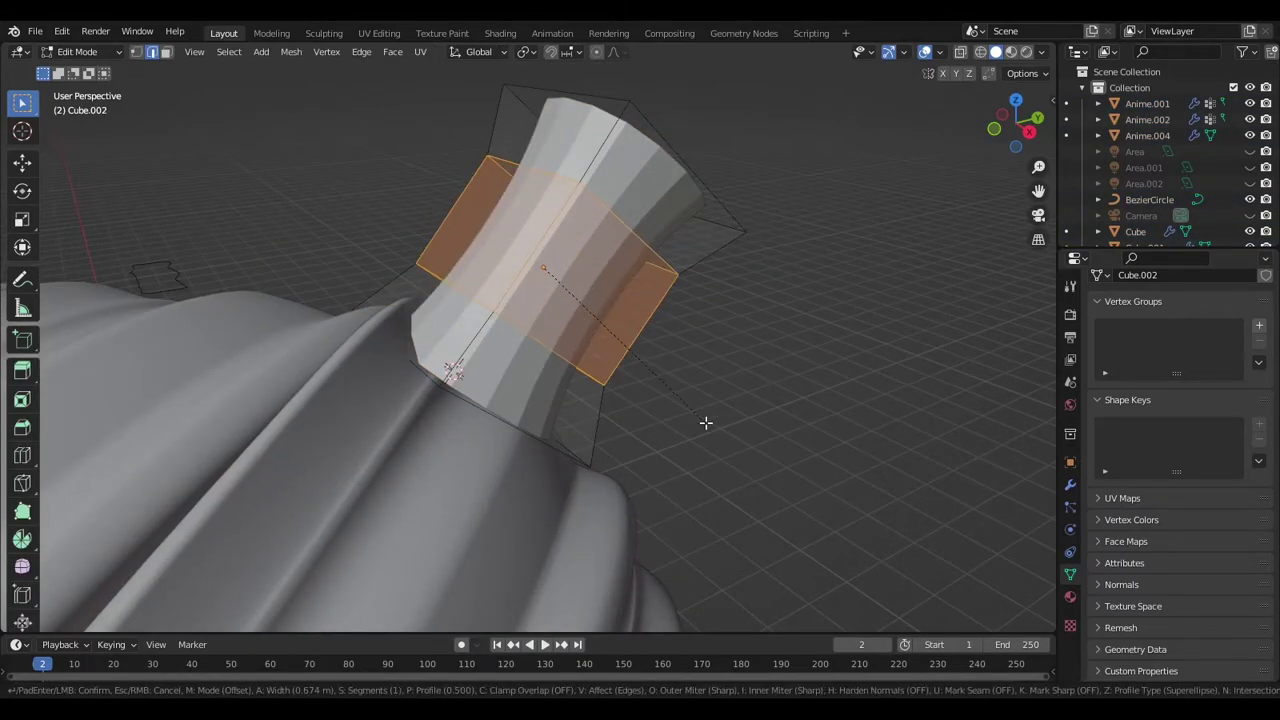
left_click(706, 423)
key("Tab")
Orbit and zoom around the tube to inspect its bevelled mesh
middle_click_drag(706, 423, 697, 394)
scroll(509, 277, "down", 4)
middle_click_drag(509, 277, 603, 289)
scroll(540, 325, "up", 3)
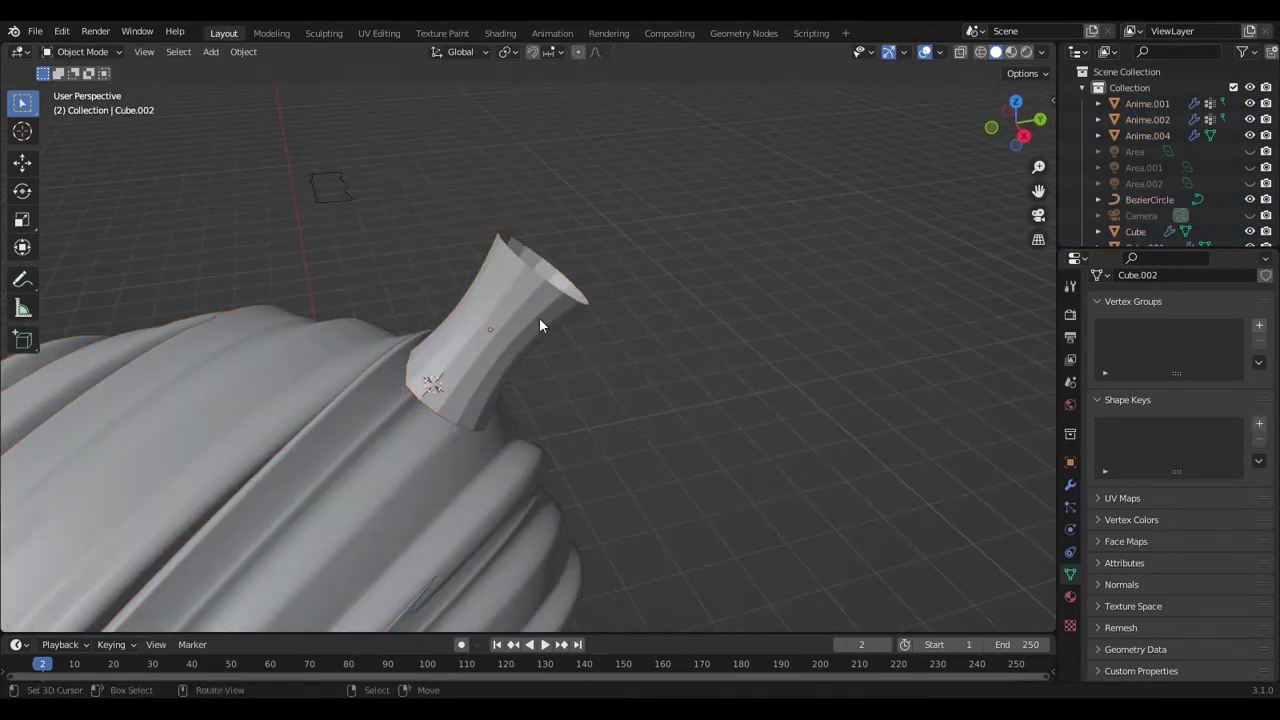
key("Tab")
middle_click_drag(540, 325, 403, 421)
key("Tab")
scroll(525, 408, "down", 3)
Stand the tube on top of the head from the side view
mouse_move(525, 408)
middle_mouse_down()
mouse_move(452, 286)
mouse_move(463, 341)
middle_mouse_up()
key("KP_3")
key("g")
left_click(552, 413)
mouse_move(552, 413)
middle_mouse_down("alt")
mouse_move(516, 334)
mouse_move(602, 299)
mouse_move(533, 318)
middle_mouse_up("alt")
mouse_move(460, 300)
middle_mouse_down()
mouse_move(546, 360)
mouse_move(667, 355)
mouse_move(602, 328)
mouse_move(572, 290)
middle_mouse_up()
Duplicate a hair strand as NurbsPath.006 and place it at the tube
left_click(546, 360)
key("shift+d")
key("KP_3")
left_click(624, 329)
key("g")
left_click(624, 329)
scroll(563, 263, "down", 2)
key("Tab")
Drag a ponytail control point to raise the strand above the tube
left_click(580, 266)
key("g")
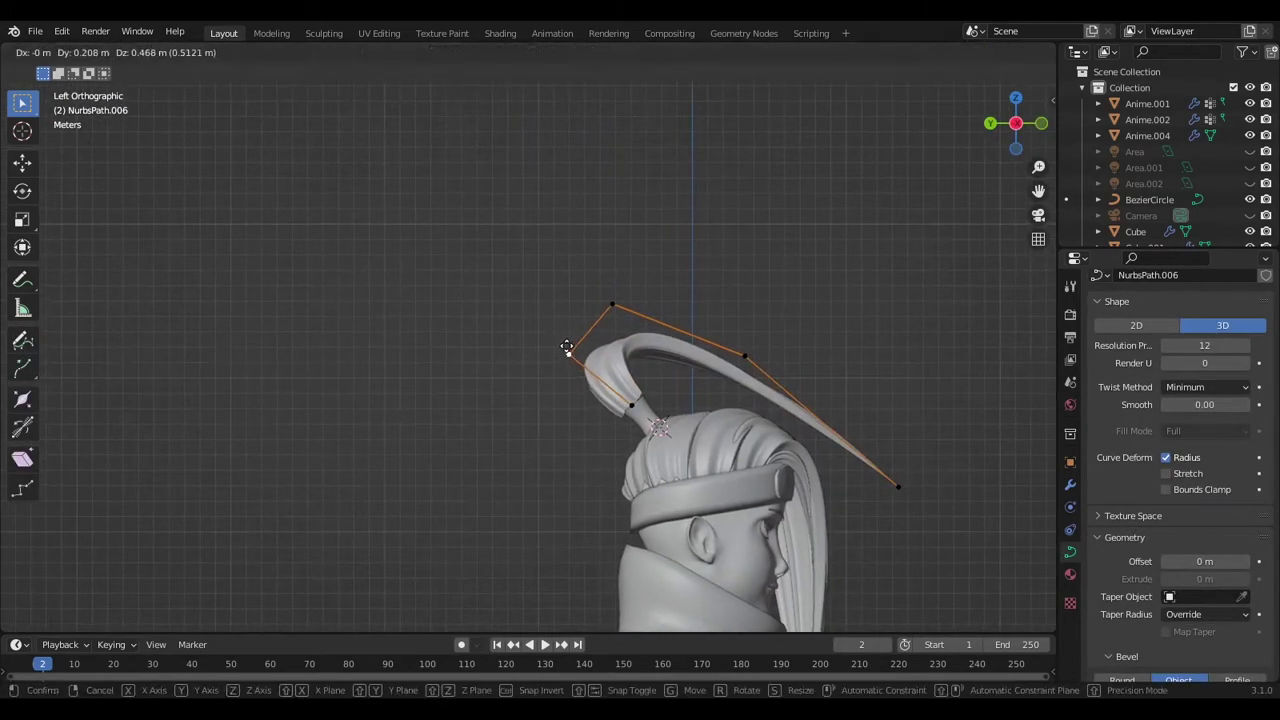
left_click(451, 481)
middle_click_drag(451, 481, 484, 393, "shift")
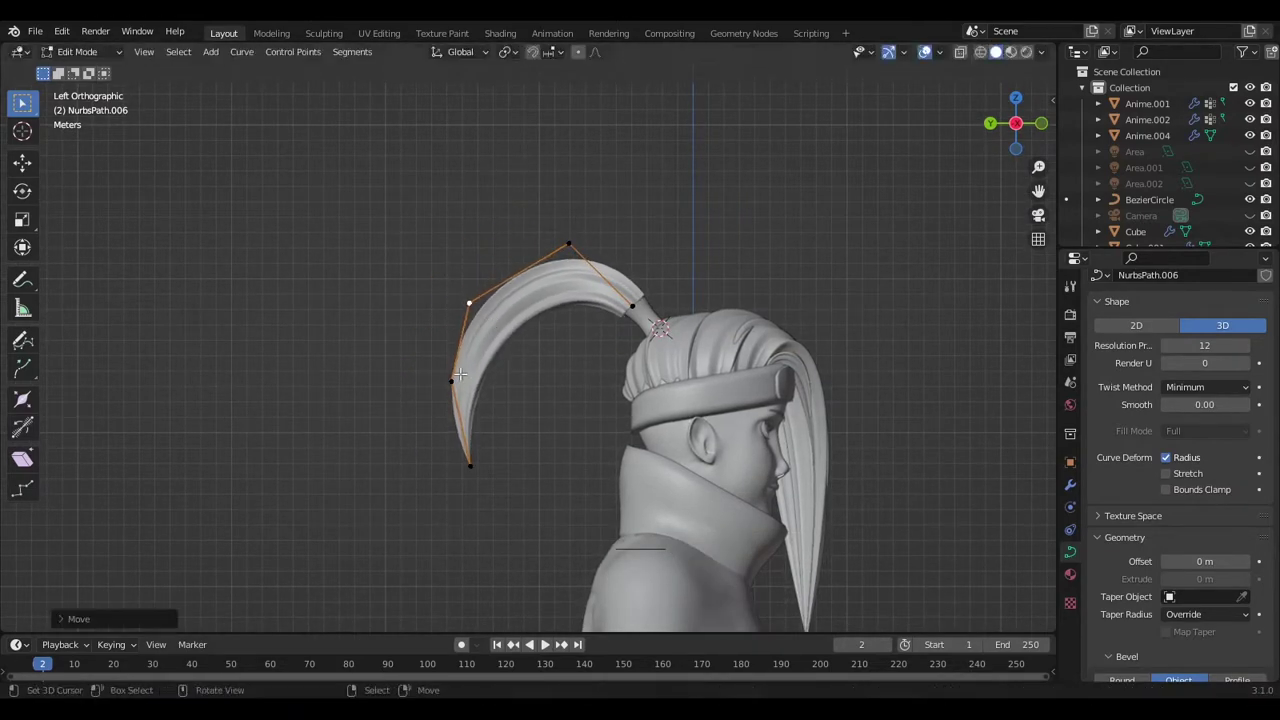
mouse_move(673, 304)
middle_mouse_down("alt")
mouse_move(664, 265)
mouse_move(627, 417)
mouse_move(667, 277)
mouse_move(512, 207)
mouse_move(640, 340)
middle_mouse_up("alt")
key("Tab")
key("Tab")
Fatten the ponytail strand with Alt+S and adjust a control point
key("alt+s")
left_click(398, 330)
mouse_move(398, 330)
middle_mouse_down()
mouse_move(414, 457)
mouse_move(391, 480)
middle_mouse_up()
scroll(480, 363, "up", 2)
scroll(428, 355, "up", 2)
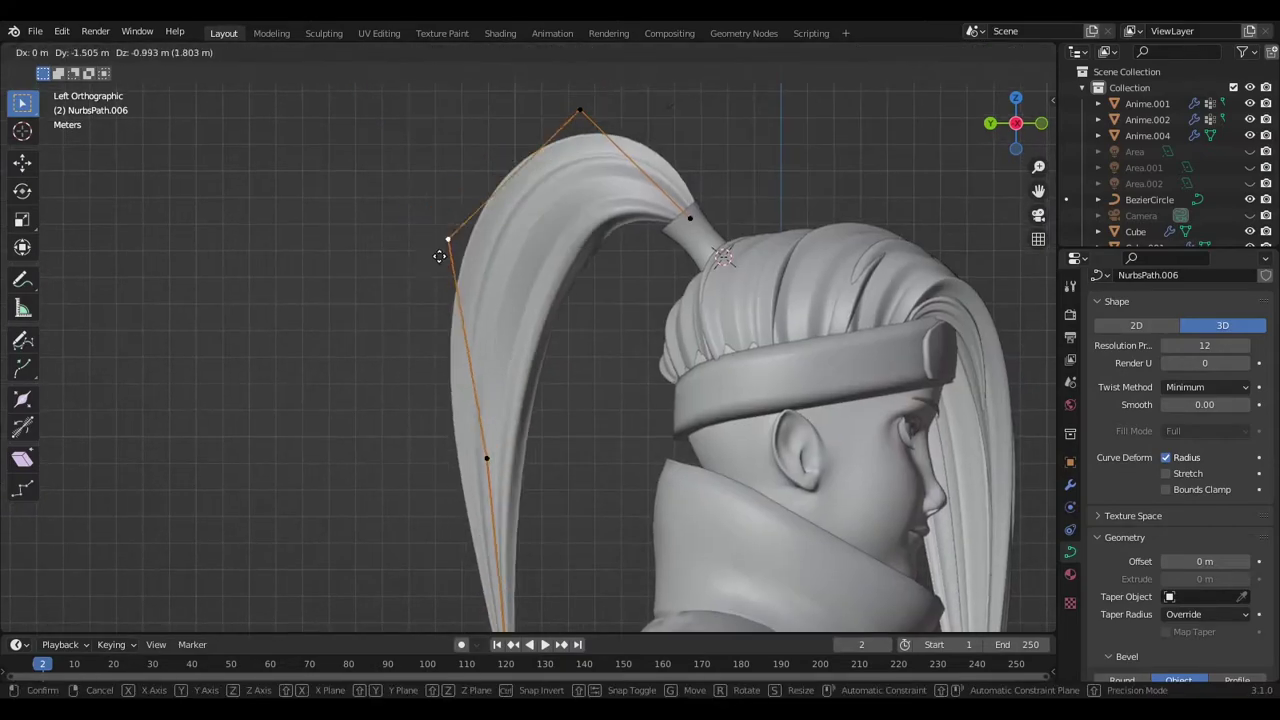
left_click(719, 246)
key("Tab")
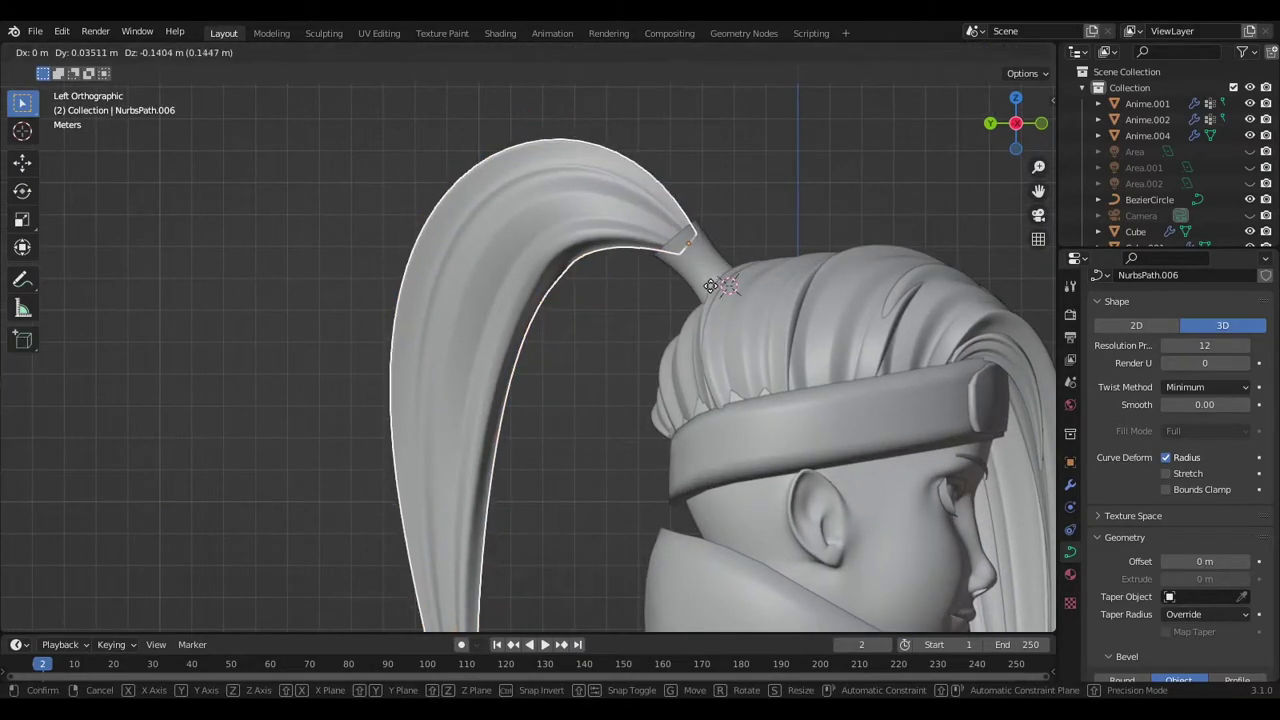
mouse_move(719, 246)
middle_mouse_down()
mouse_move(562, 291)
mouse_move(666, 232)
mouse_move(551, 395)
mouse_move(400, 470)
middle_mouse_up()
Select all ponytail points and tilt them to twist the strand
key("Tab")
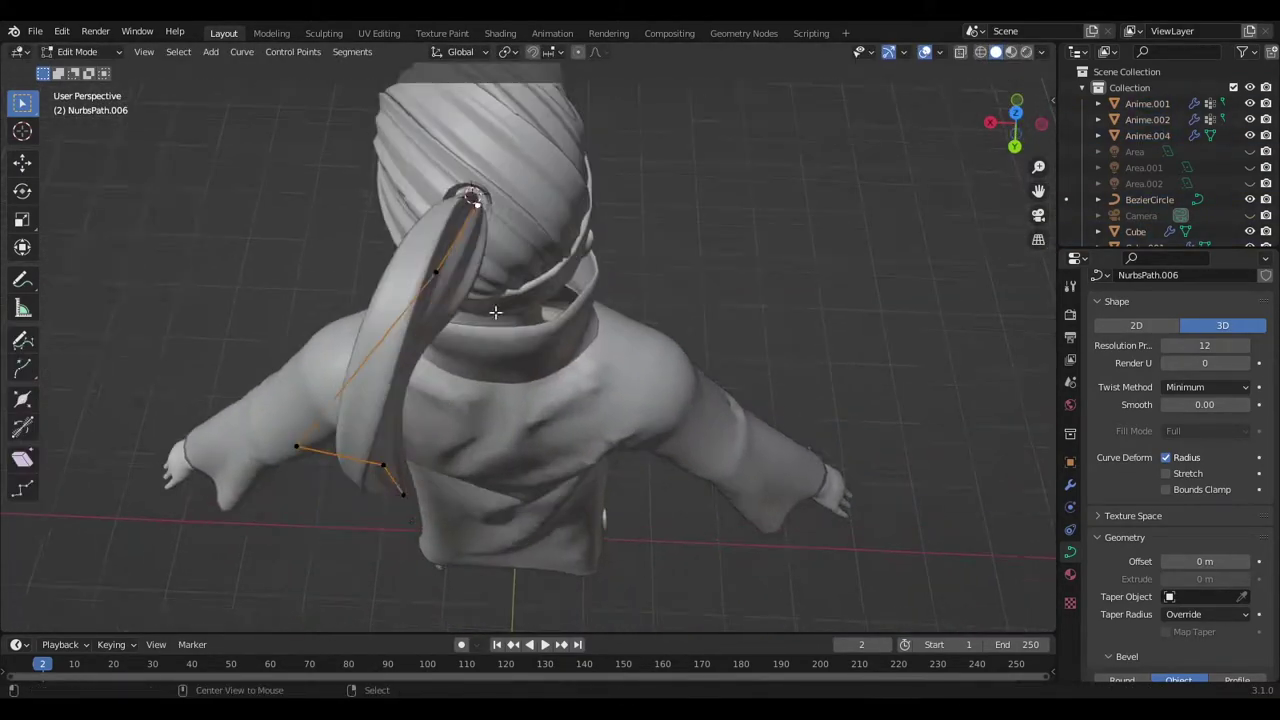
scroll(343, 507, "up", 3)
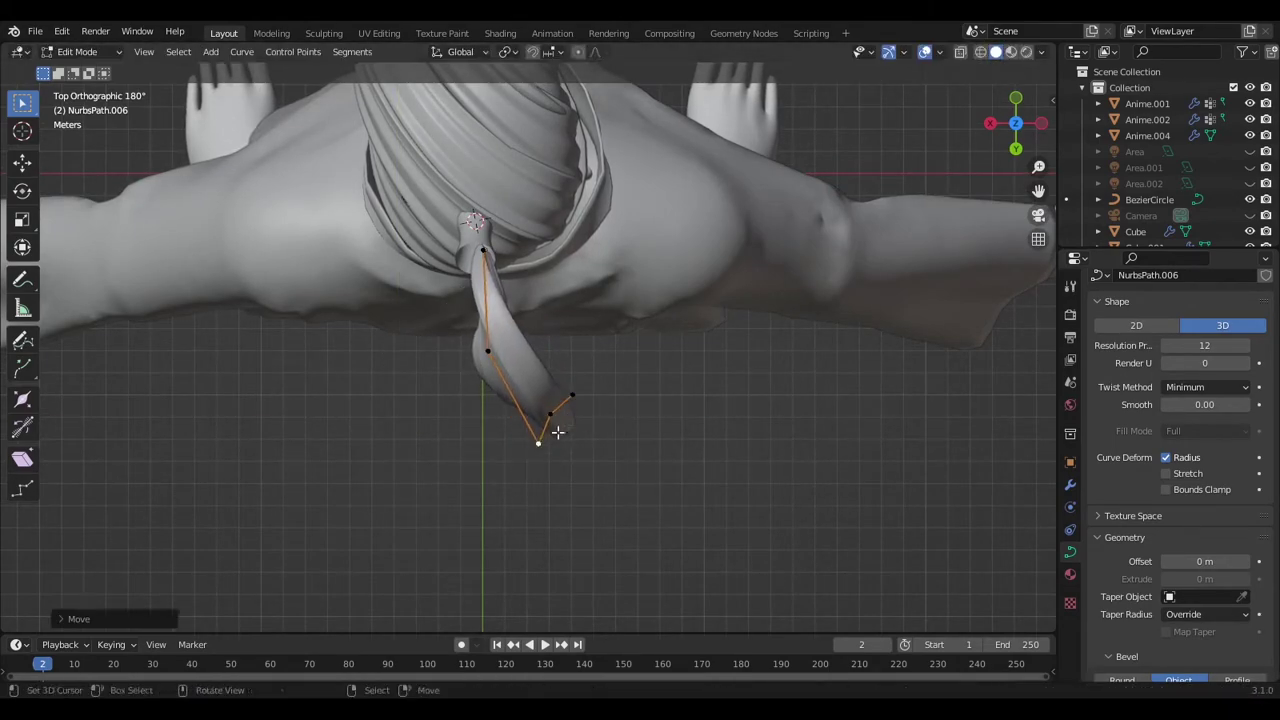
mouse_move(557, 432)
middle_mouse_down("alt")
mouse_move(606, 237)
mouse_move(571, 277)
middle_mouse_up("alt")
key("KP_0")
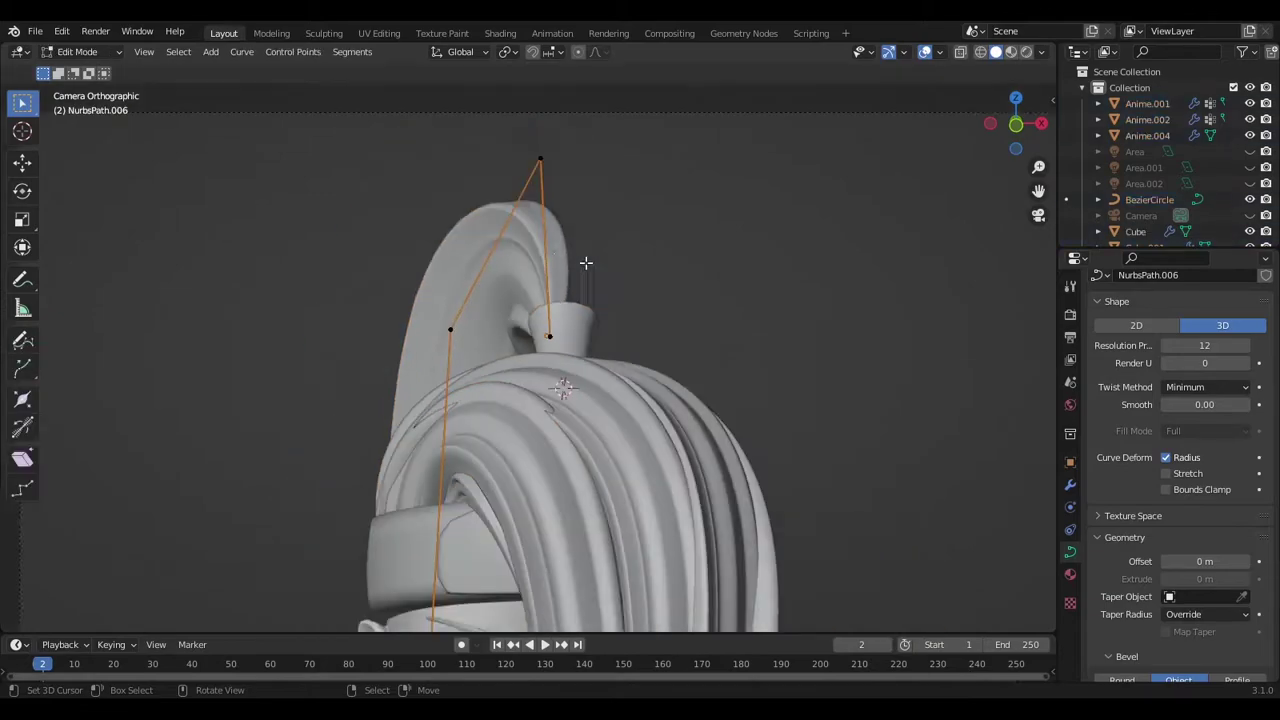
key("a")
key("ctrl+t")
left_click(678, 537)
key("Tab")
Duplicate the ponytail strand and slide the copy along X beside the original
key("KP_1")
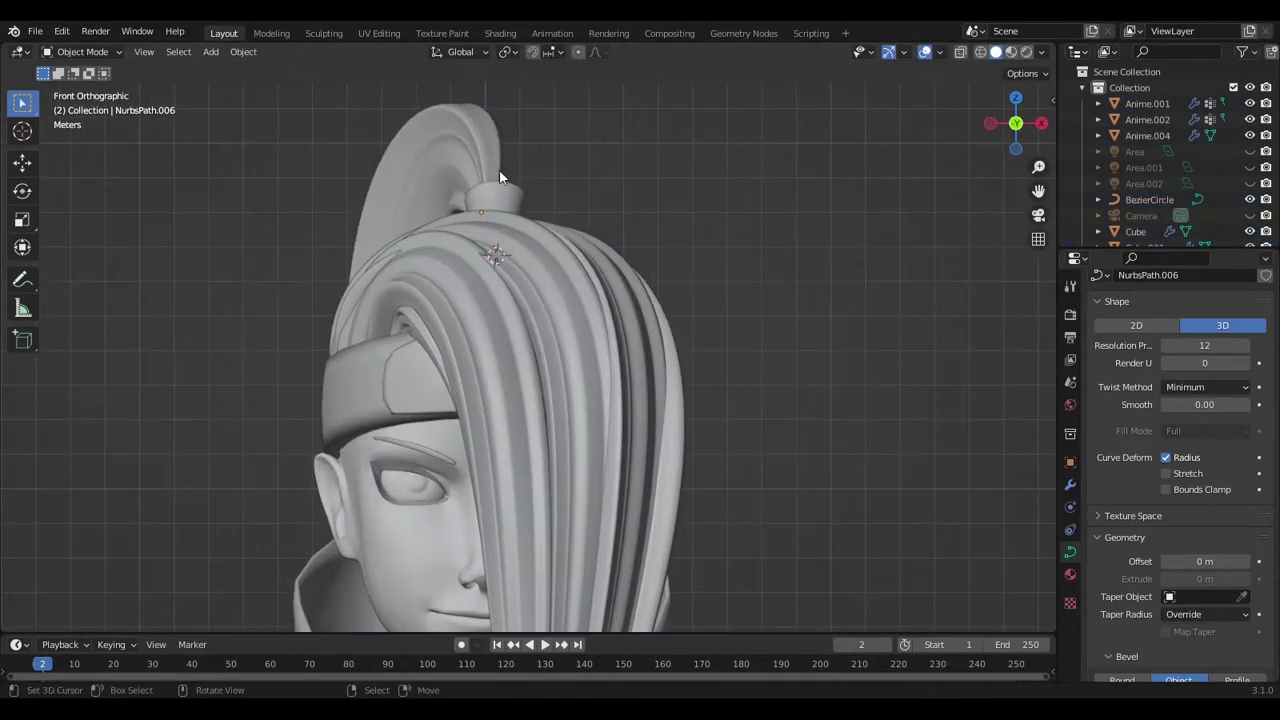
key("ctrl+KP_1")
key("shift+d")
key("x")
left_click(598, 309)
key("KP_3")
key("KP_1")
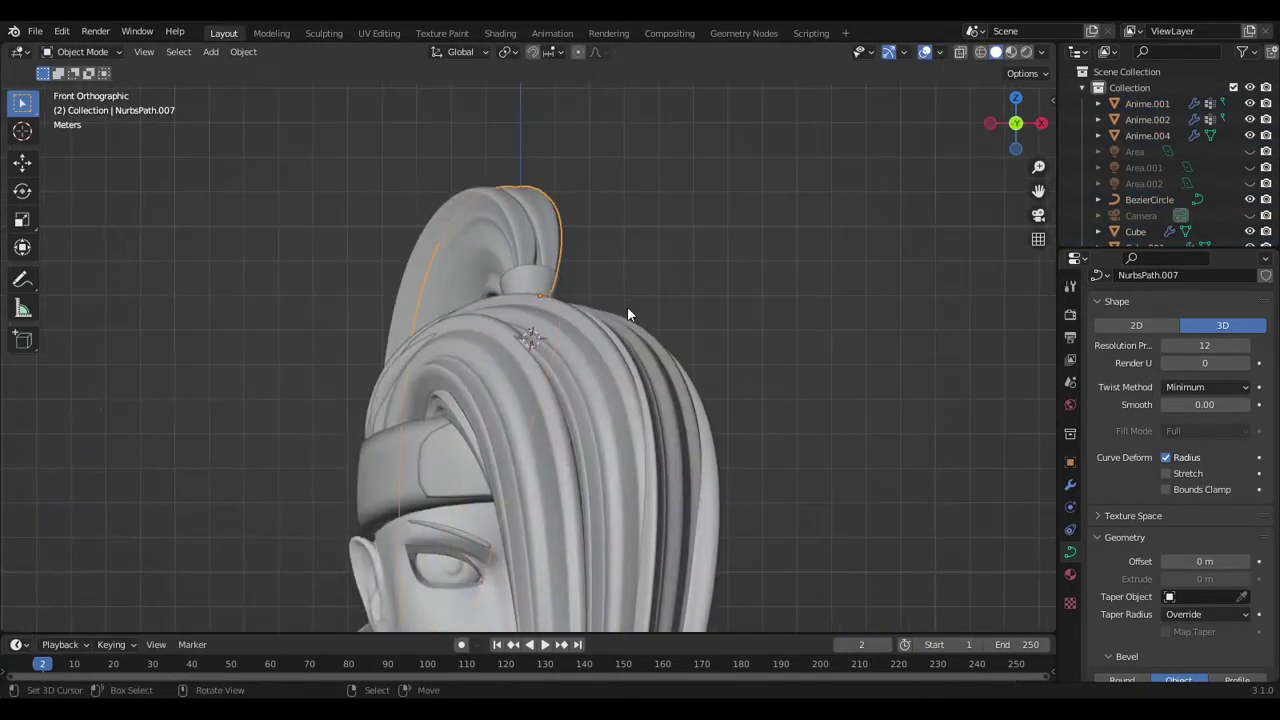
Shift the duplicate strand's top control point to the right
left_click_drag(537, 152, 577, 158)
middle_click_drag(604, 327, 623, 249, "shift")
left_click(619, 258)
key("Tab")
scroll(512, 255, "down", 5)
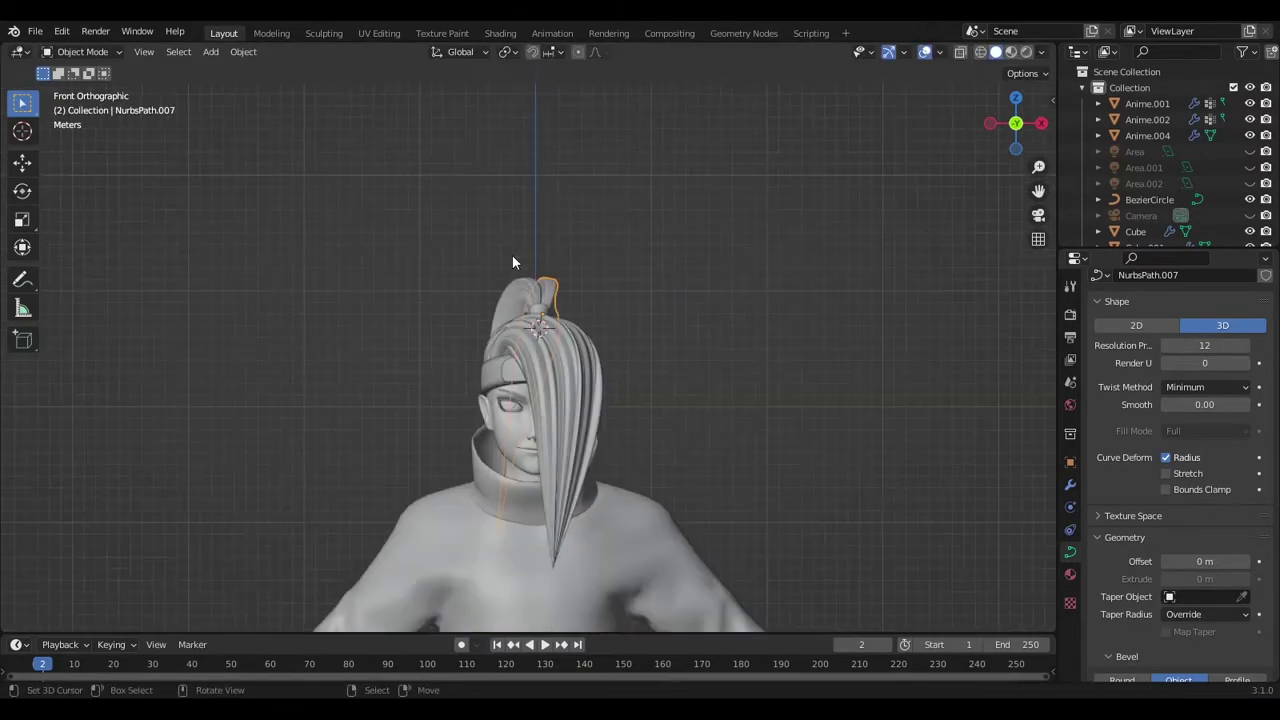
Move a control point of the first ponytail strand, checked from the left side
left_click(505, 470)
key("Tab")
key("ctrl+KP_3")
scroll(535, 222, "up", 5)
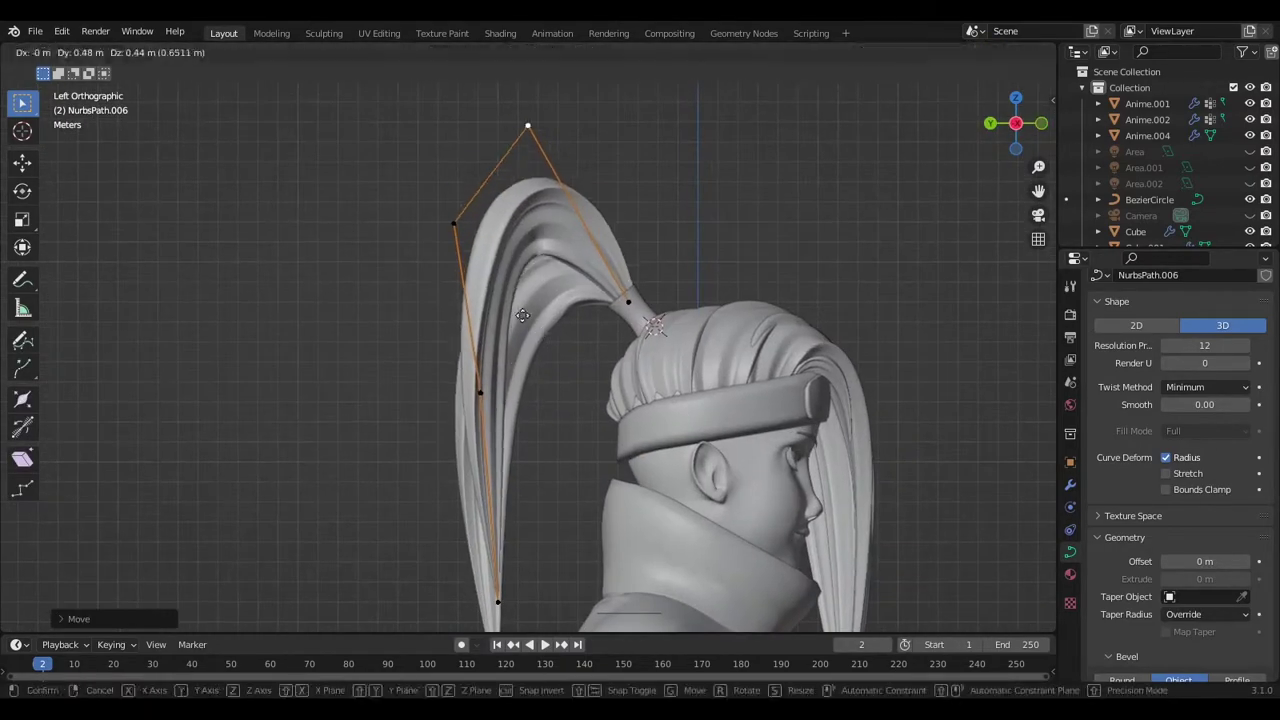
left_click(535, 286)
key("Tab")
Select all points of the first ponytail curve and start tilting them with Ctrl+T
key("KP_1")
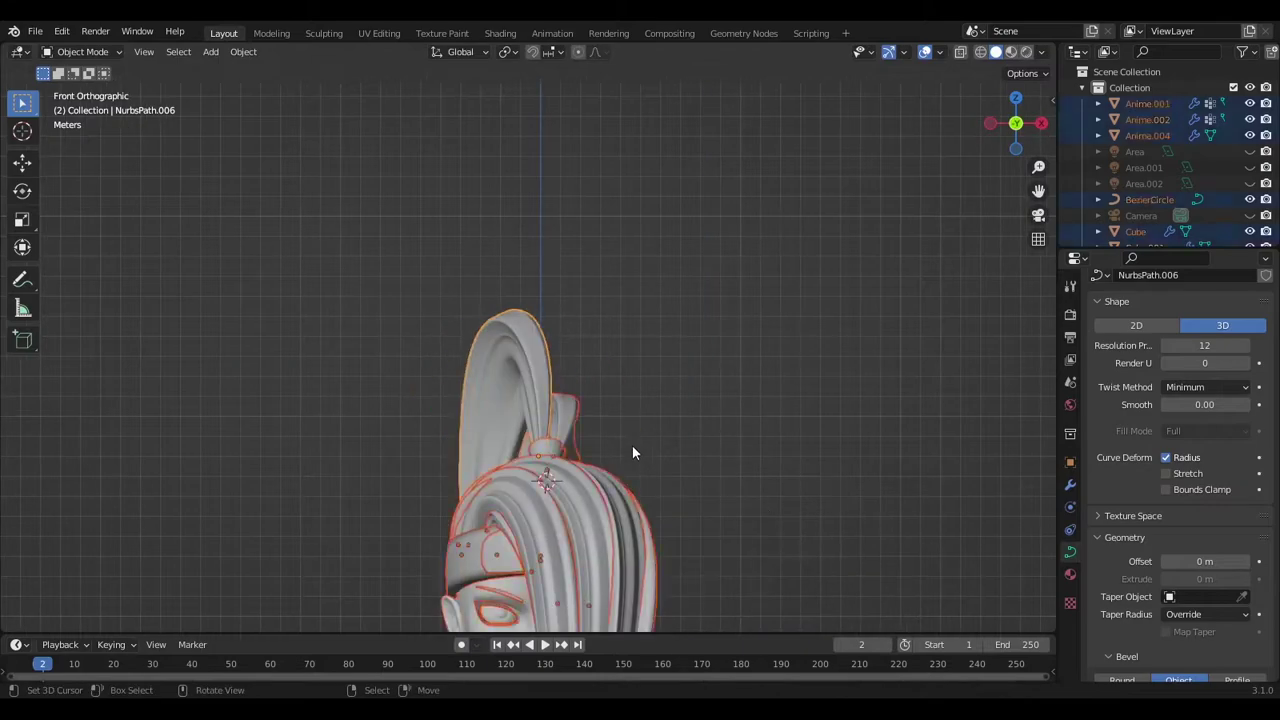
scroll(632, 445, "up", 2)
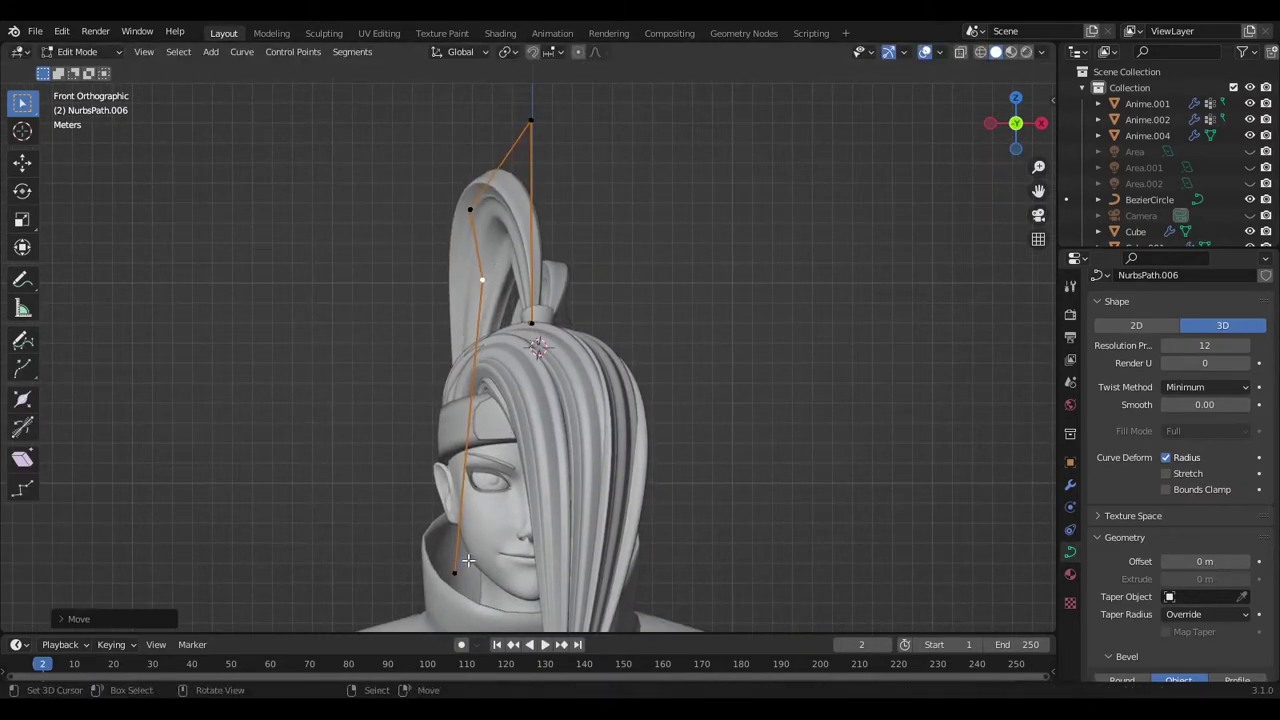
scroll(466, 450, "up", 3)
left_click(438, 216)
middle_click_drag(438, 216, 640, 289)
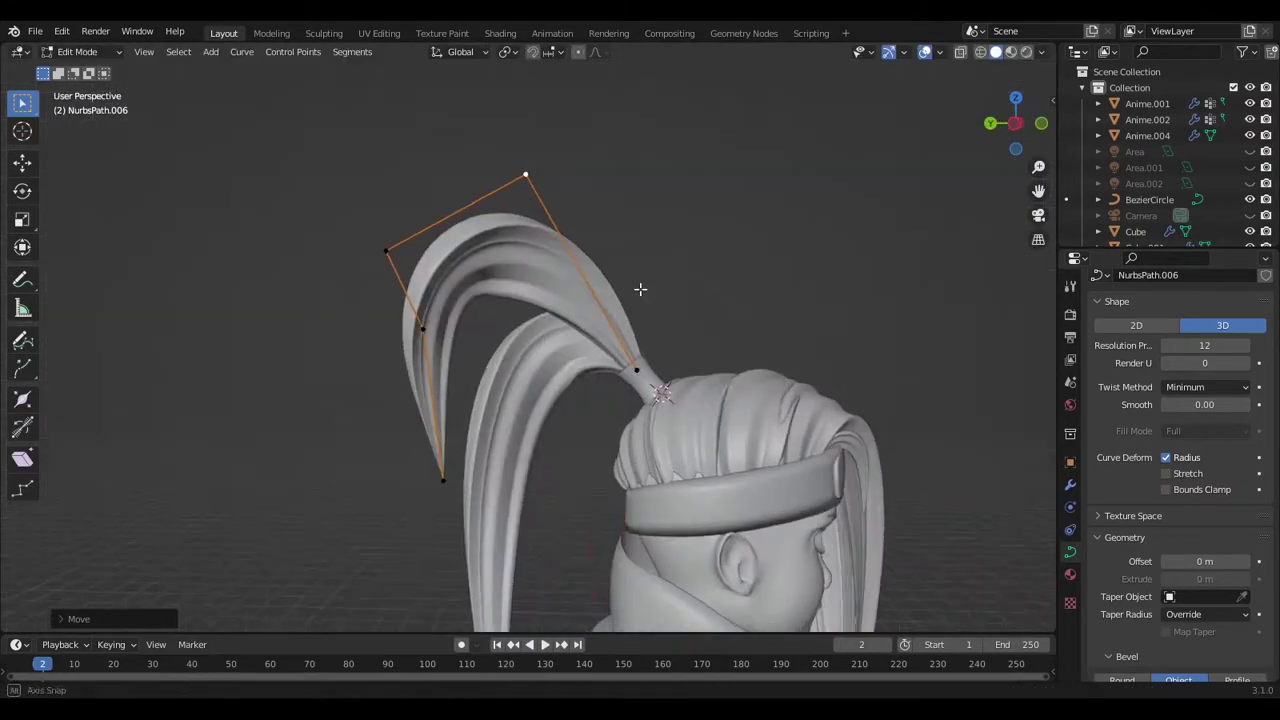
key("KP_1")
key("a")
key("ctrl+t")
Twist the ponytail strand's end point
middle_click_drag(469, 256, 524, 356)
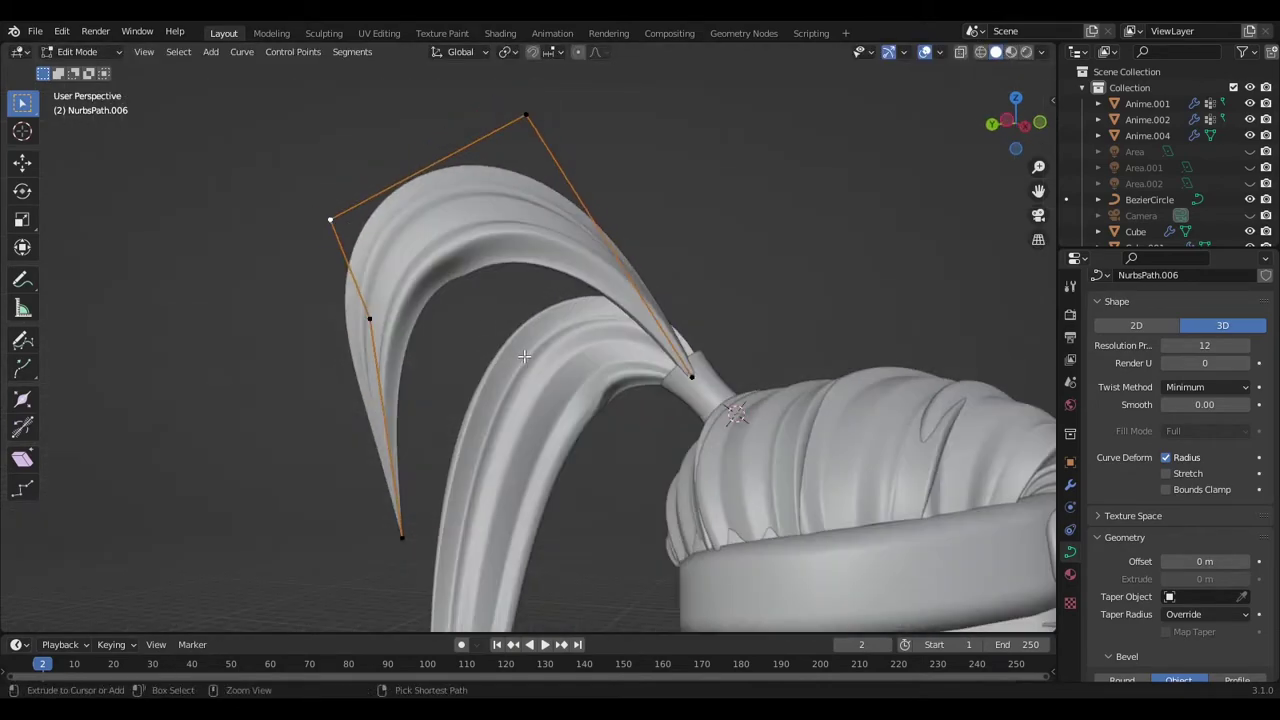
key("KP_3")
middle_click_drag(491, 266, 640, 440)
left_click(648, 463)
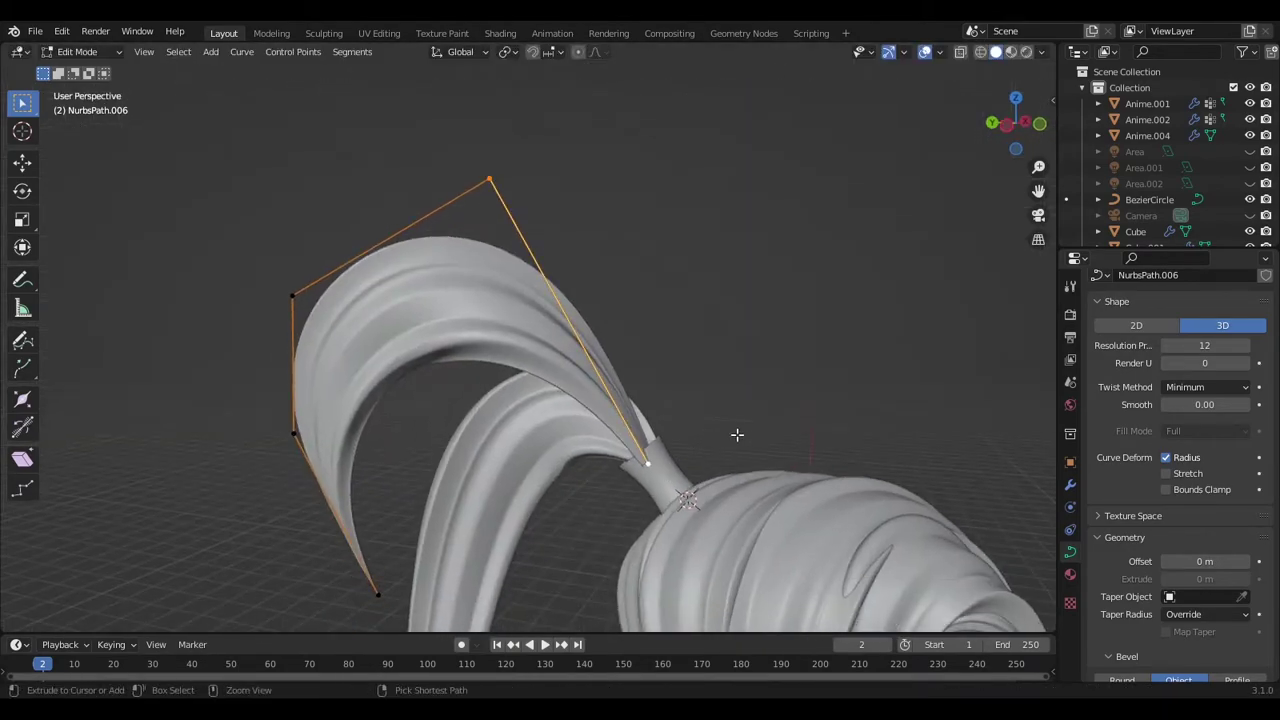
key("ctrl+t")
Twist the strand at its top point, then select the second strand from a top view
left_click(761, 309)
middle_click_drag(761, 309, 600, 300)
key("Tab")
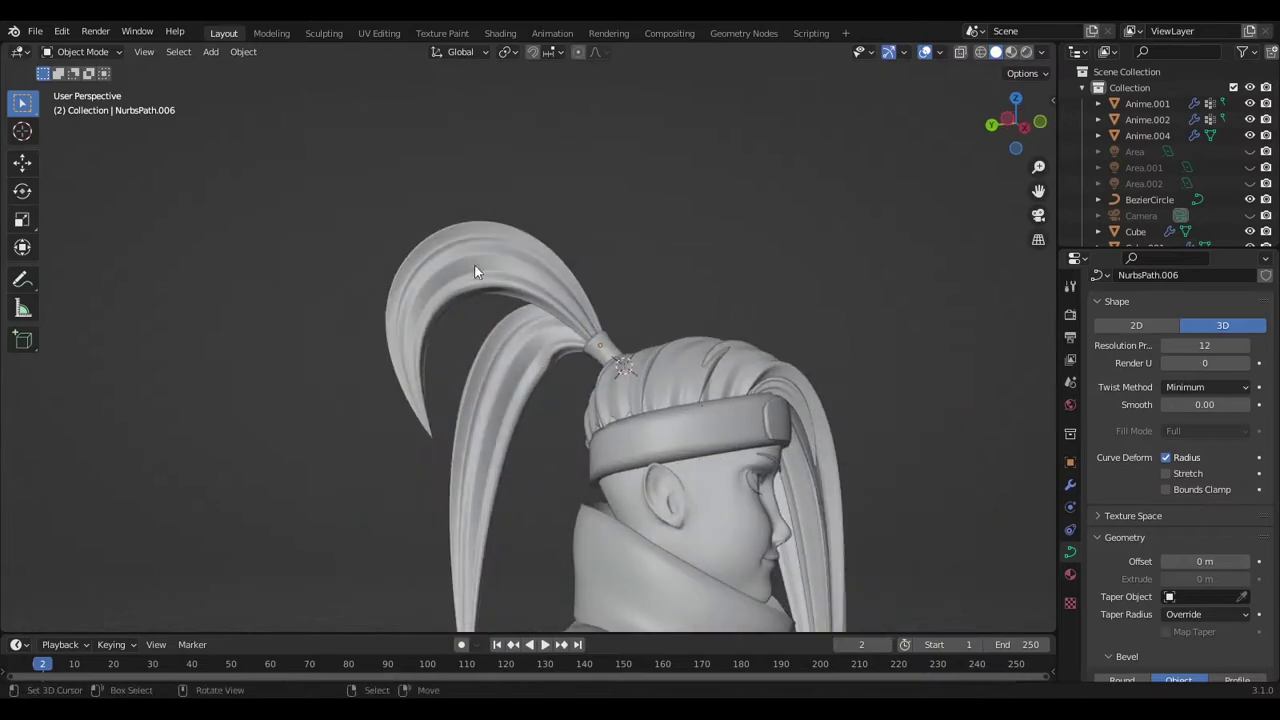
key("Tab")
left_click(497, 131)
key("ctrl+t")
key("KP_1")
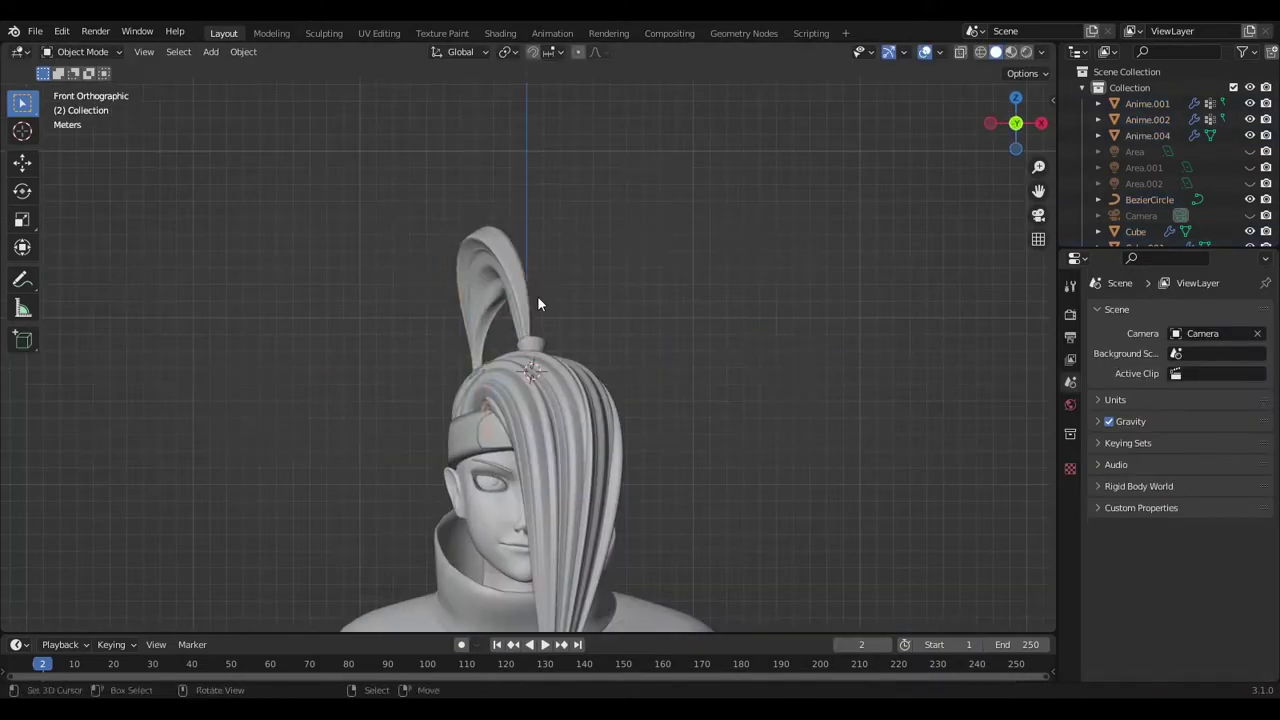
left_click(537, 295)
key("KP_7")
Duplicate the second ponytail strand to make a third strand
key("shift+d")
right_click(570, 408)
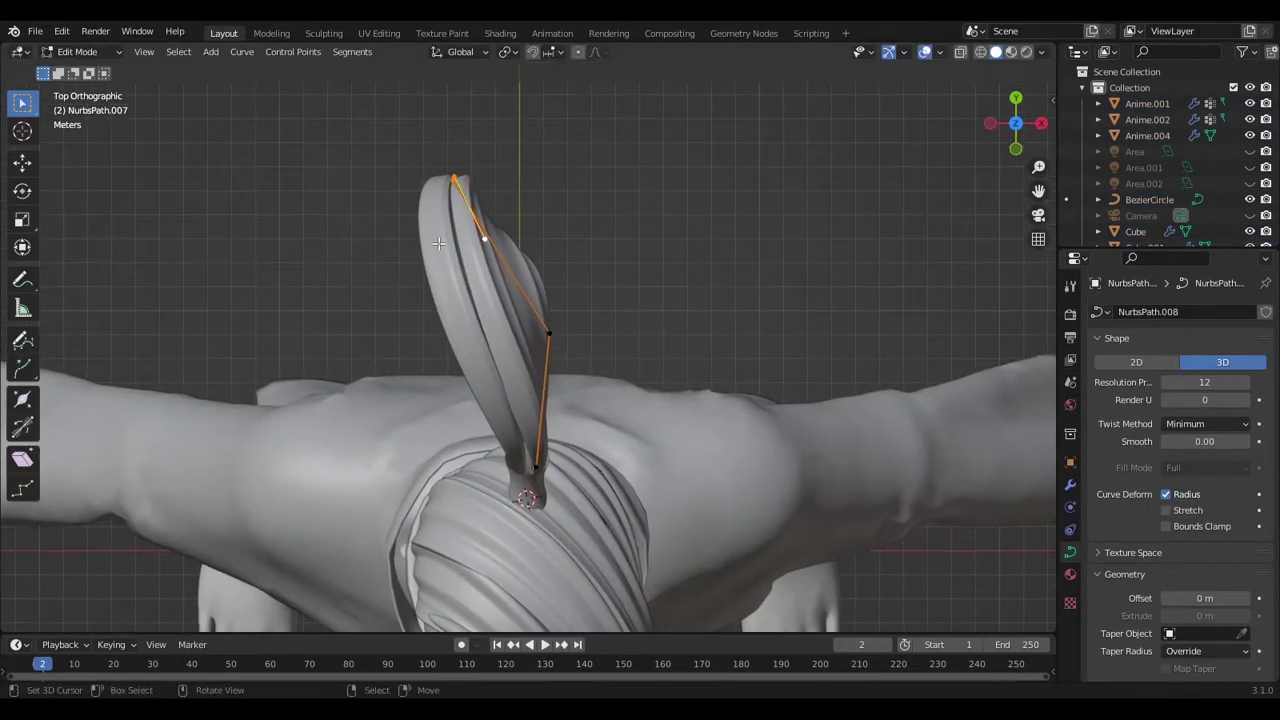
key("g")
left_click(570, 245)
Move a control point of the new strand from the front view
key("ctrl+KP_3")
middle_click_drag(626, 297, 620, 420)
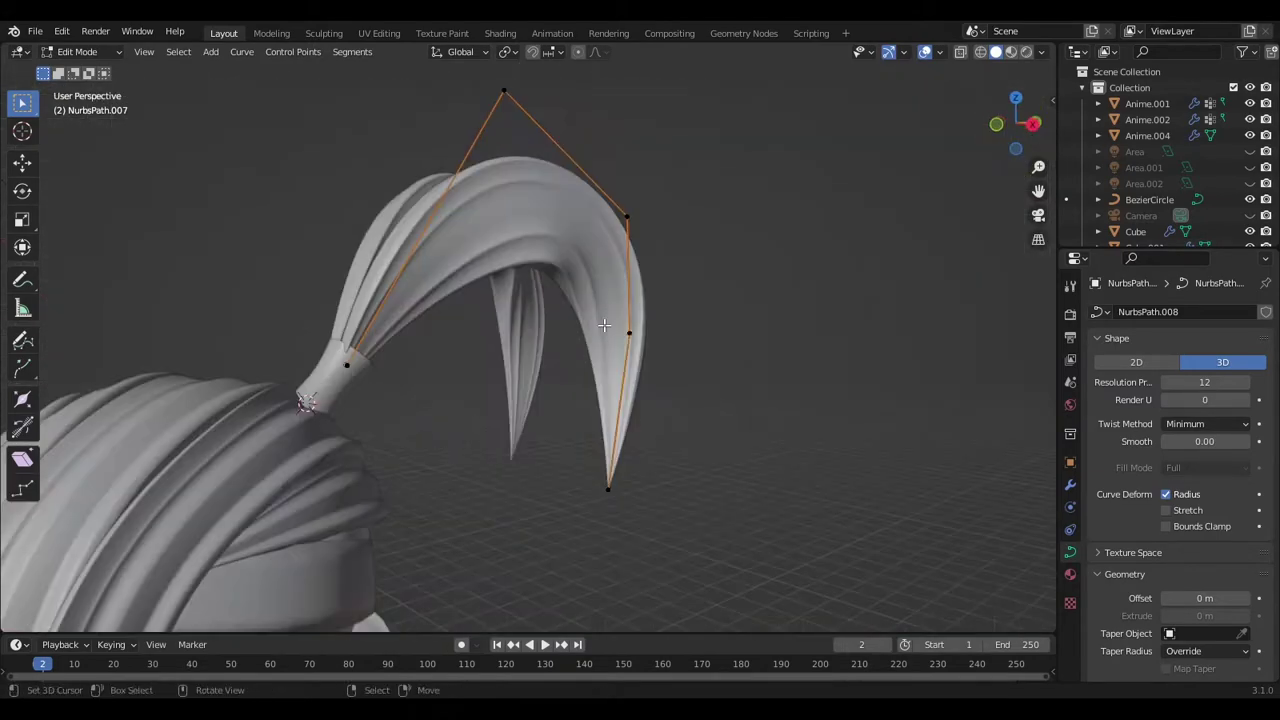
key("KP_1")
key("g")
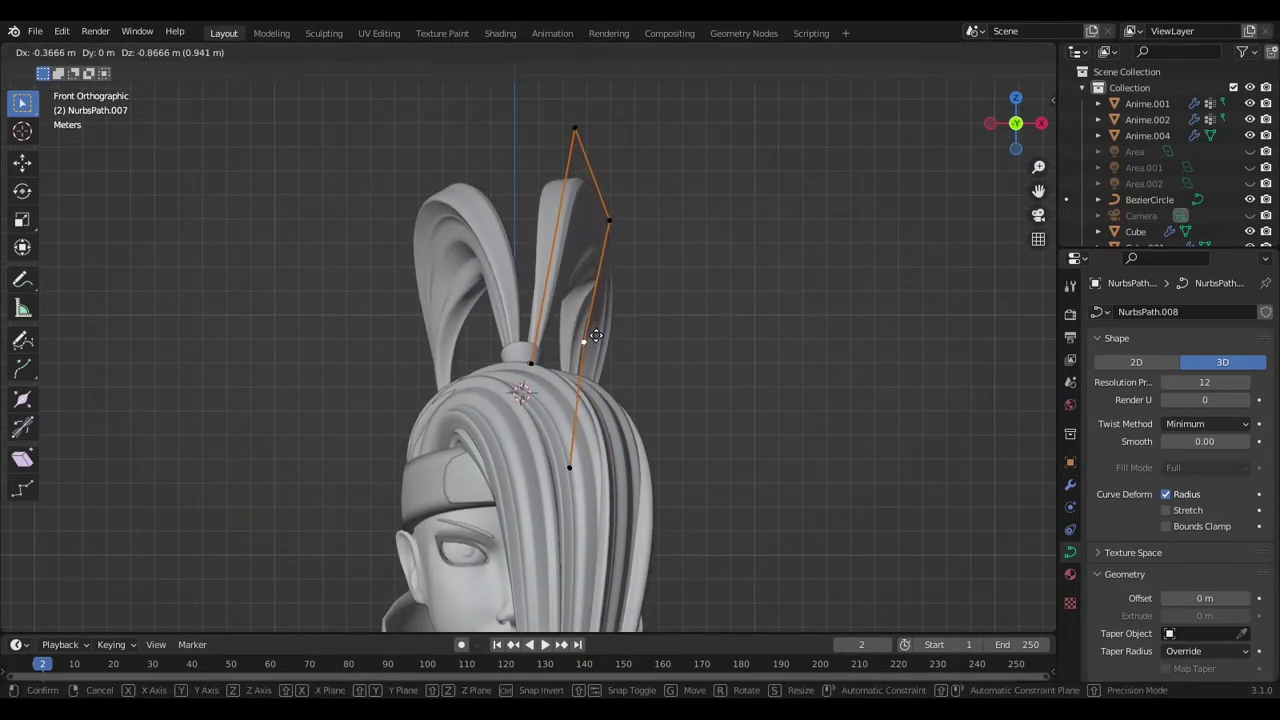
left_click(657, 390)
key("Tab")
Select the first ponytail strand and inspect it closely from the right side
key("ctrl+KP_3")
left_click(579, 322)
key("KP_1")
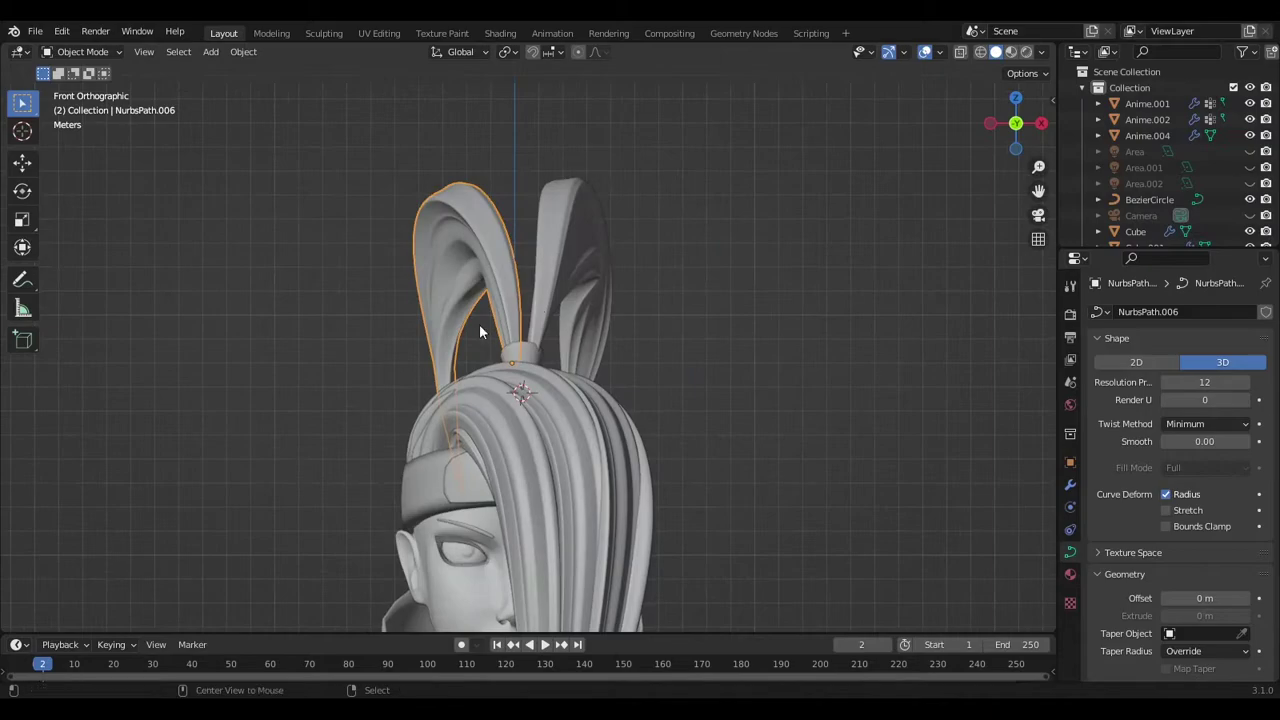
key("KP_3")
key("Tab")
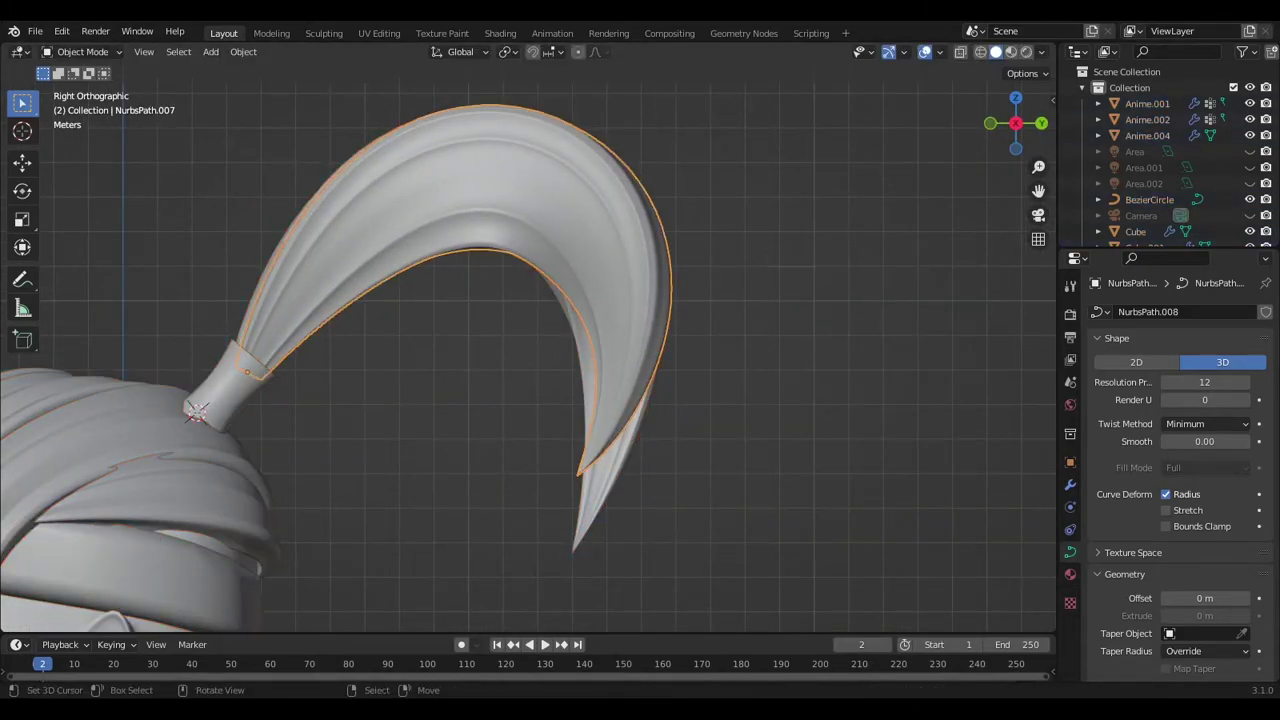
mouse_move(368, 266)
middle_mouse_down()
mouse_move(408, 448)
mouse_move(462, 368)
middle_mouse_up()
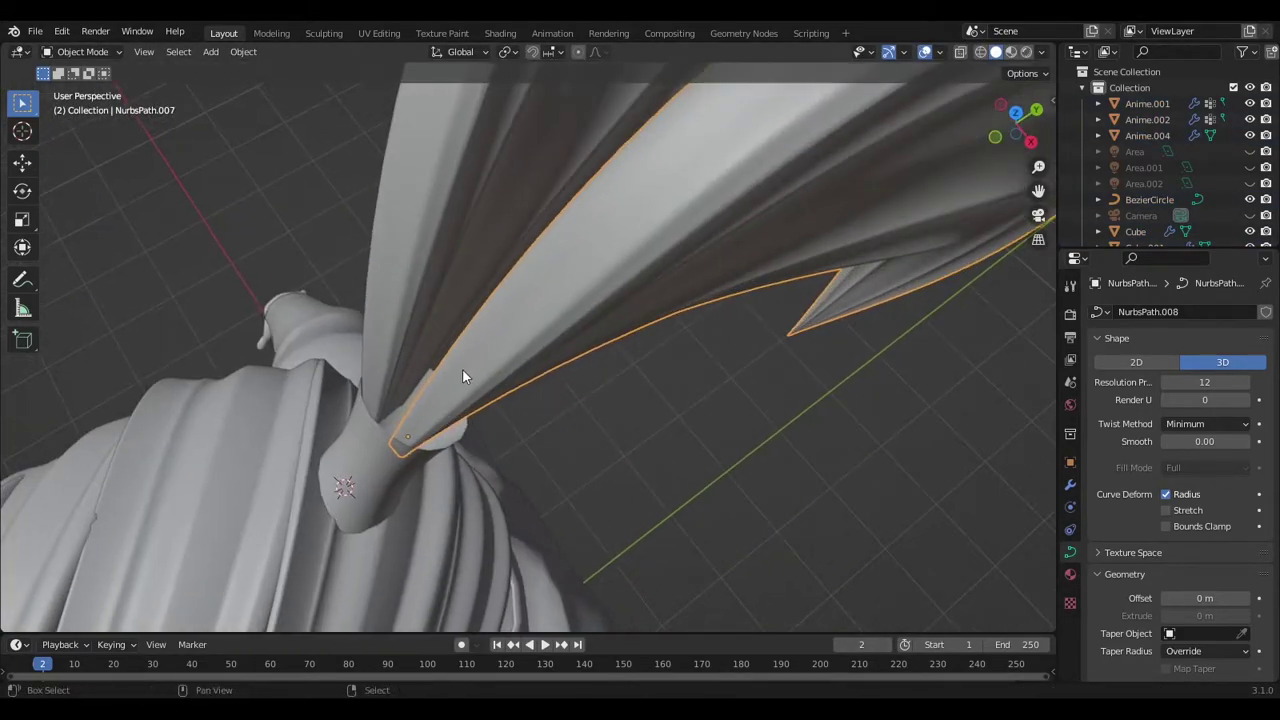
key("Tab")
Twist and move the selected ponytail points into a new position
key("KP_1")
key("KP_3")
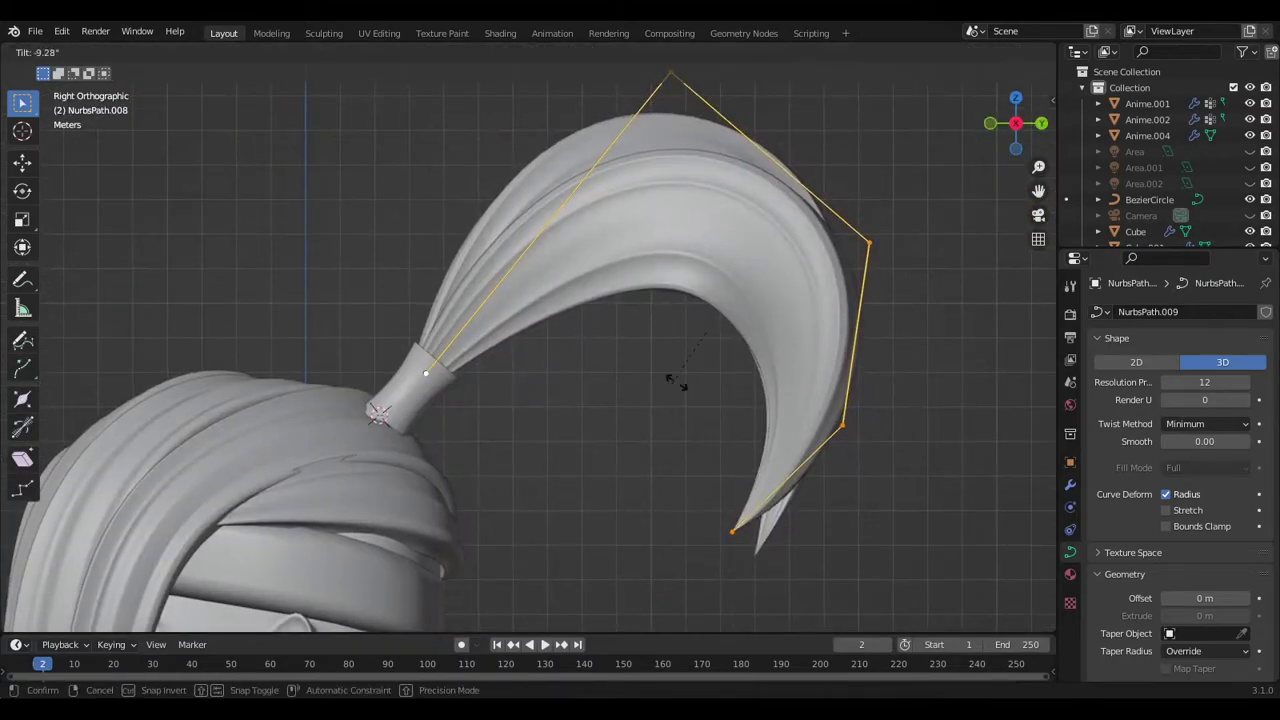
middle_click_drag(674, 380, 752, 385)
key("KP_1")
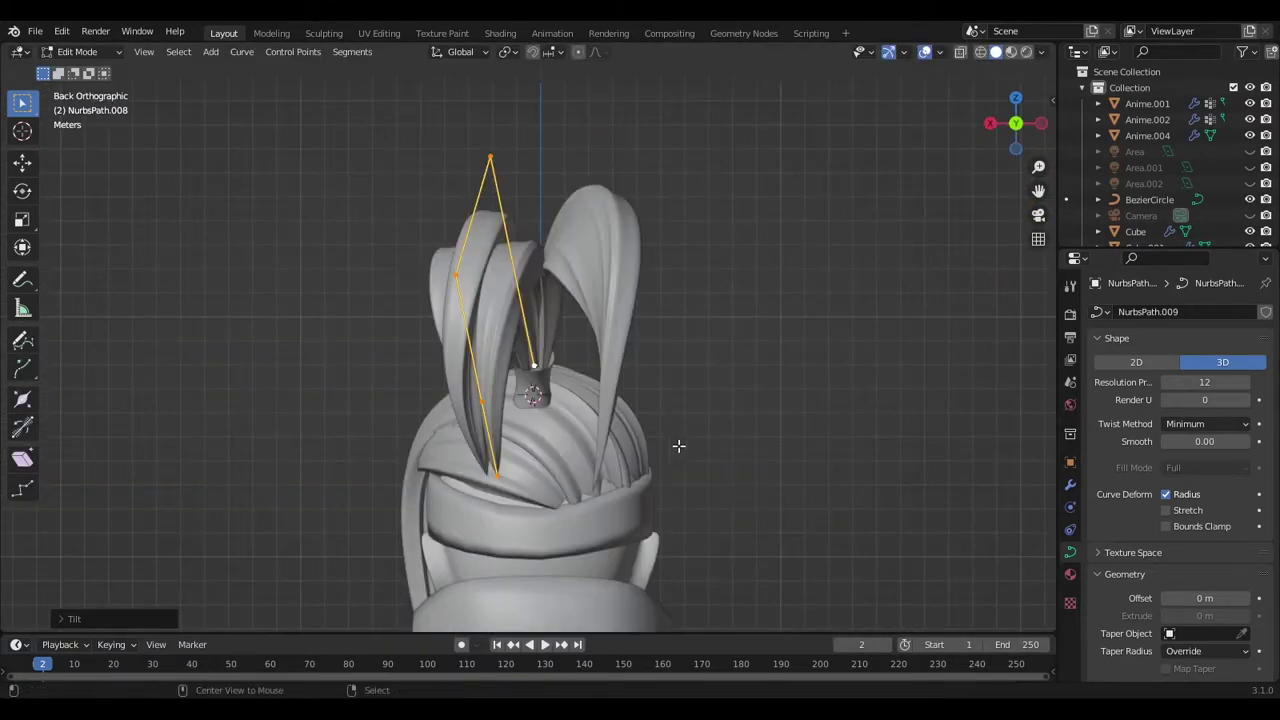
key("g")
left_click(654, 402)
Reshape the strand's arc by moving the outer control point further right
key("KP_3")
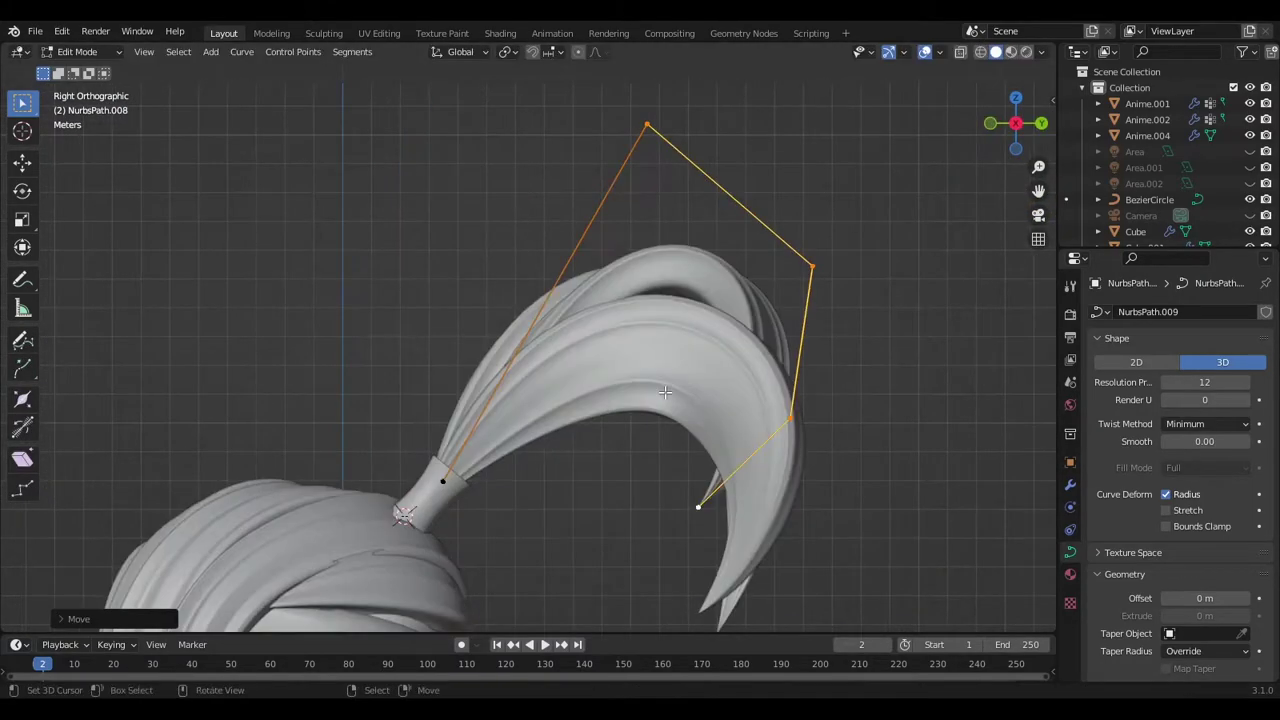
left_click_drag(726, 246, 714, 343)
scroll(713, 248, "up", 3, "shift")
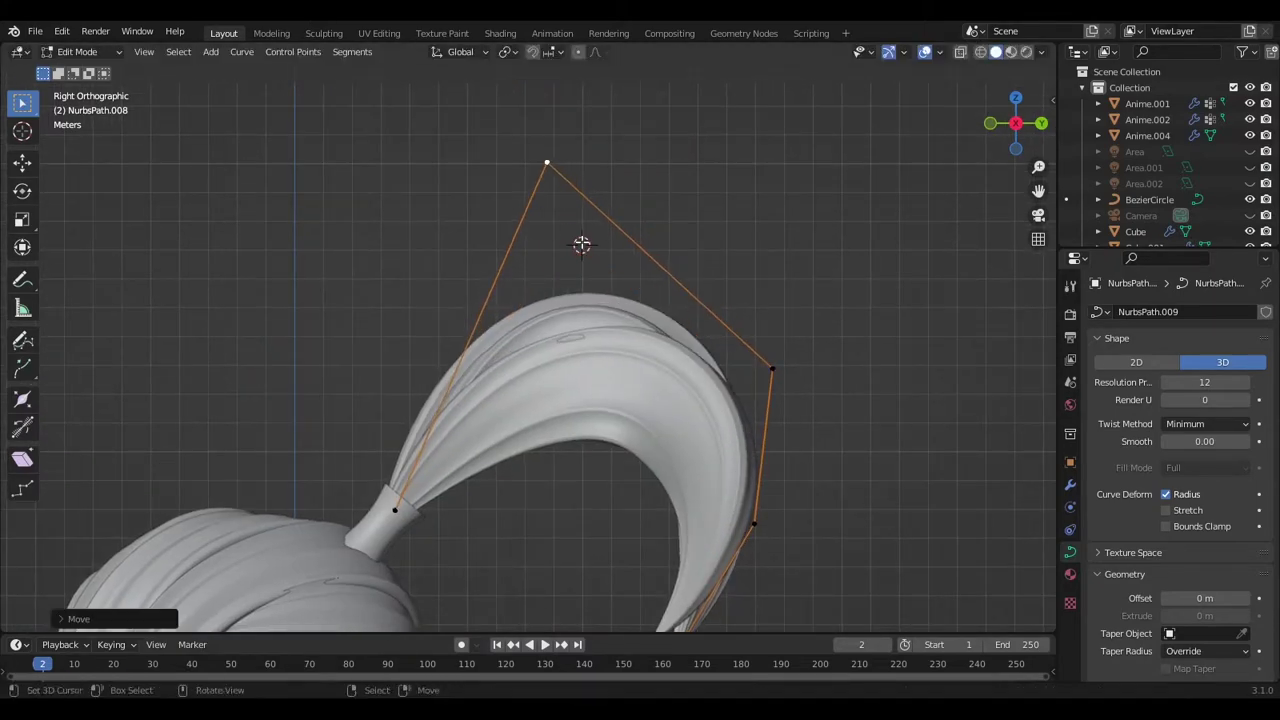
key("g")
left_click(766, 374)
scroll(621, 477, "down", 3, "shift")
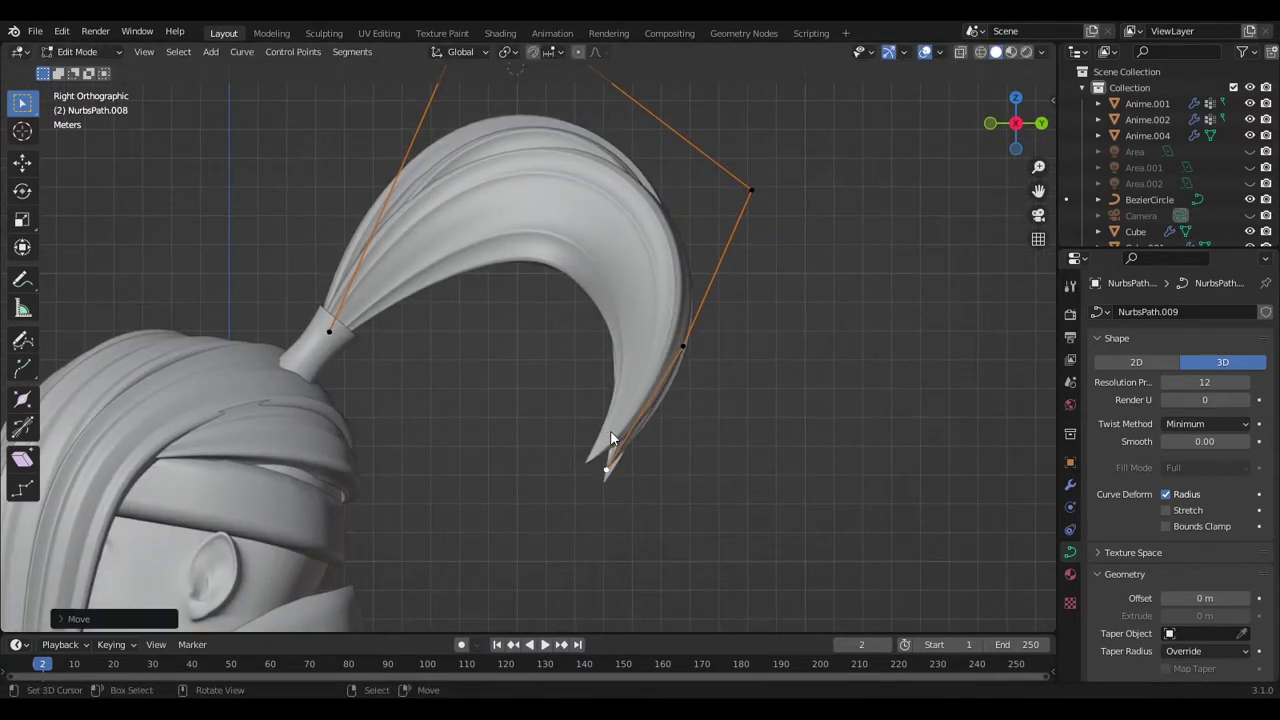
mouse_move(596, 454)
middle_mouse_down()
mouse_move(646, 434)
mouse_move(614, 364)
mouse_move(609, 266)
middle_mouse_up()
key("KP_7")
Finish moving the points and check the ponytail from front, side and back views
key("g")
key("Tab")
key("KP_1")
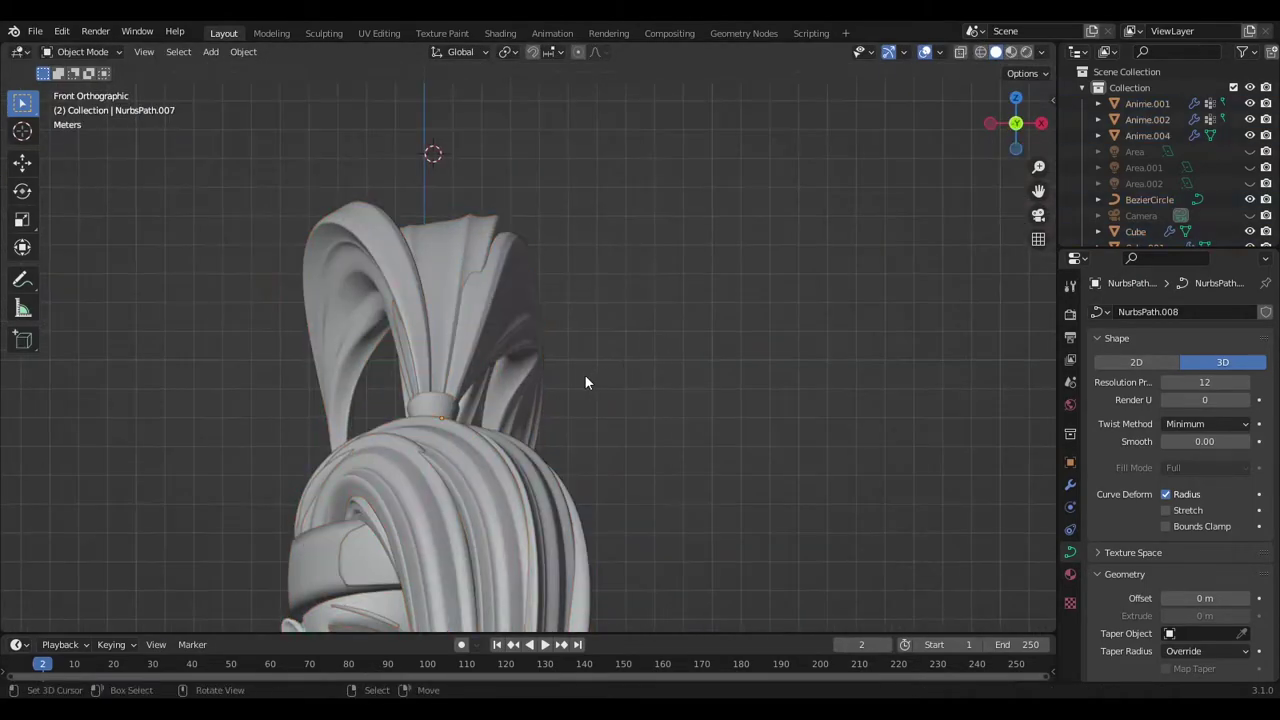
mouse_move(584, 374)
middle_mouse_down("shift")
mouse_move(540, 304)
mouse_move(590, 281)
mouse_move(599, 315)
middle_mouse_up("shift")
key("KP_3")
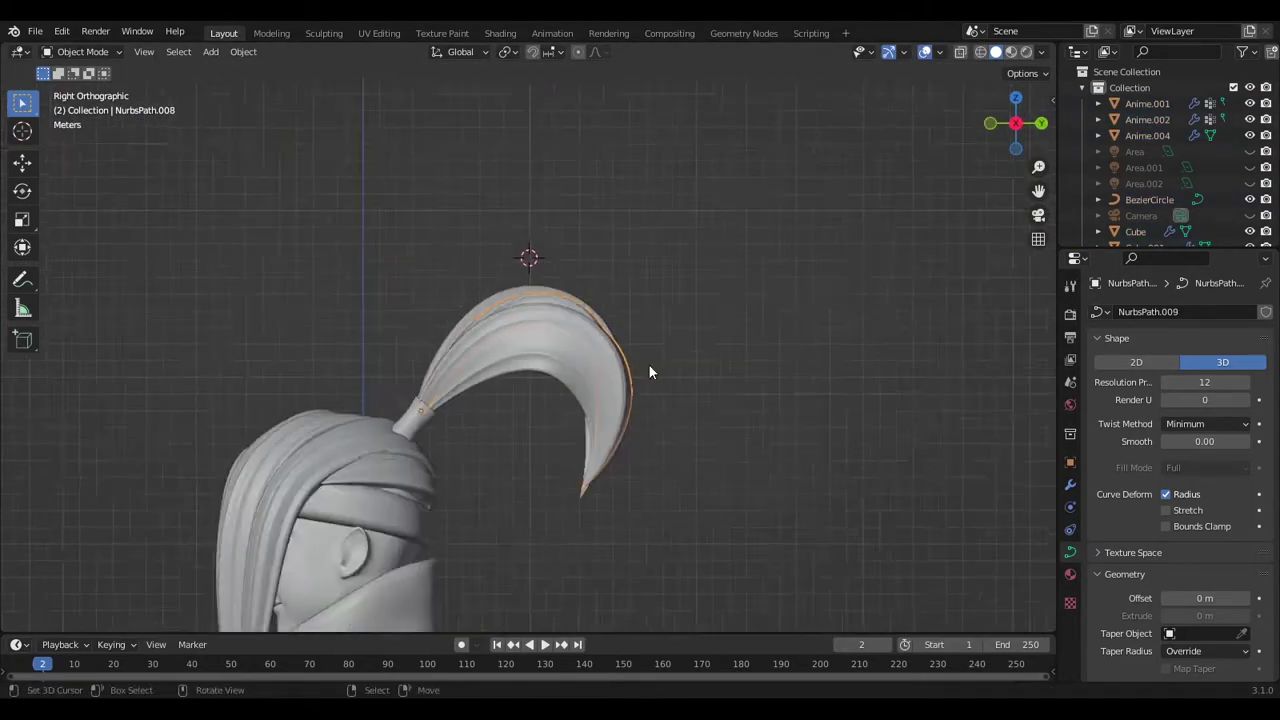
key("ctrl+KP_1")
key("KP_1")
key("KP_3")
key("ctrl+KP_1")
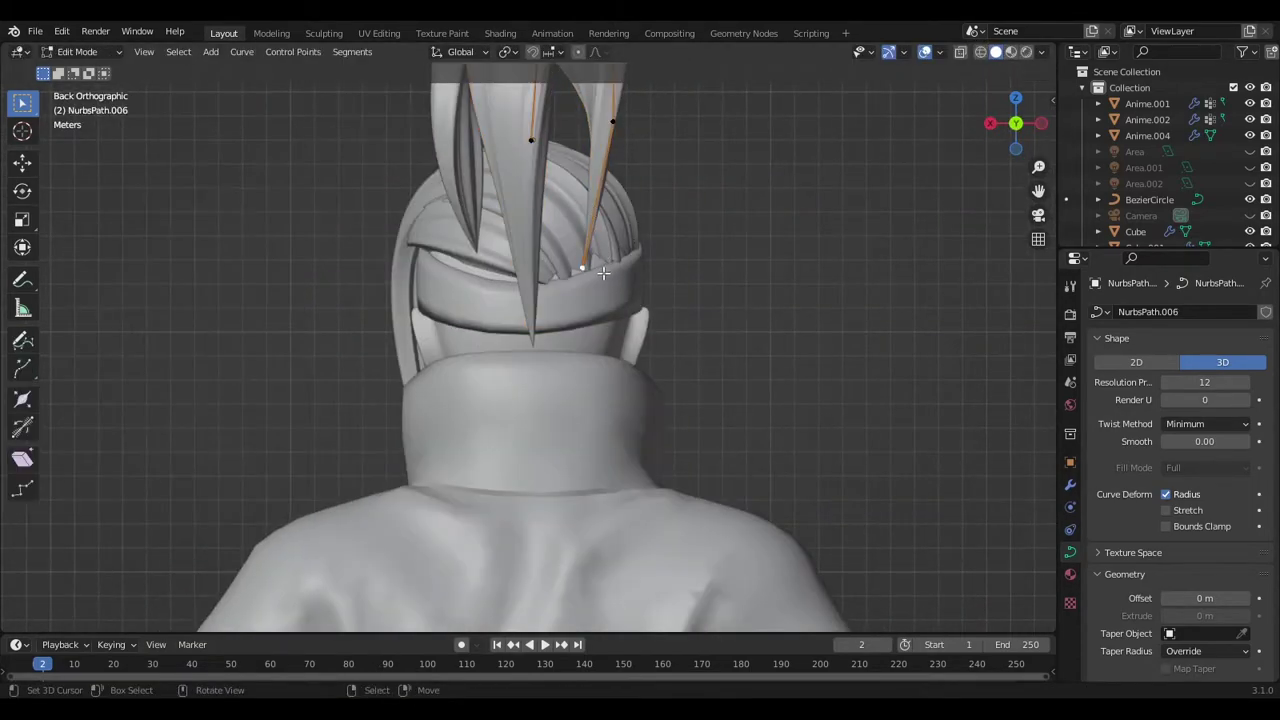
Pick the next ponytail strands for point editing
left_click(560, 250)
key("Tab")
scroll(491, 251, "down", 3)
scroll(526, 420, "up", 3)
key("Tab")
key("KP_1")
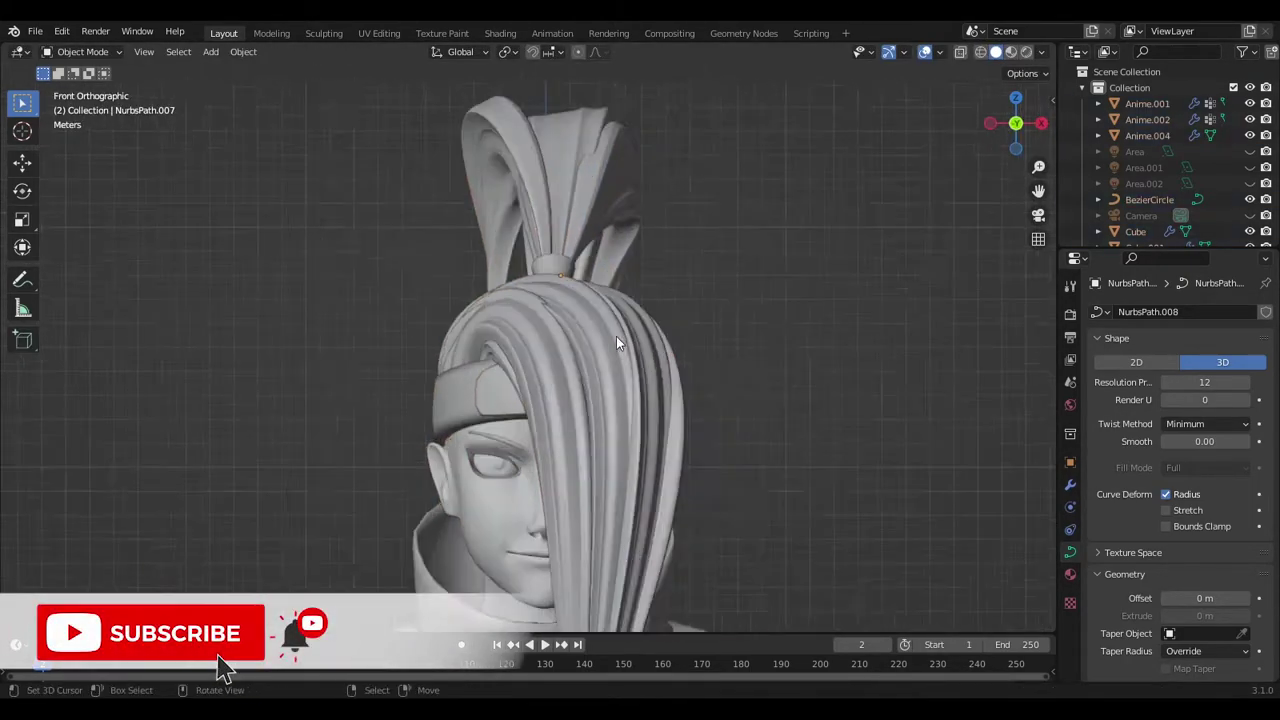
scroll(566, 291, "down", 2)
left_click(566, 291)
scroll(536, 231, "up", 3)
Twist the strand's points and move them up so it fans beside the first
key("Tab")
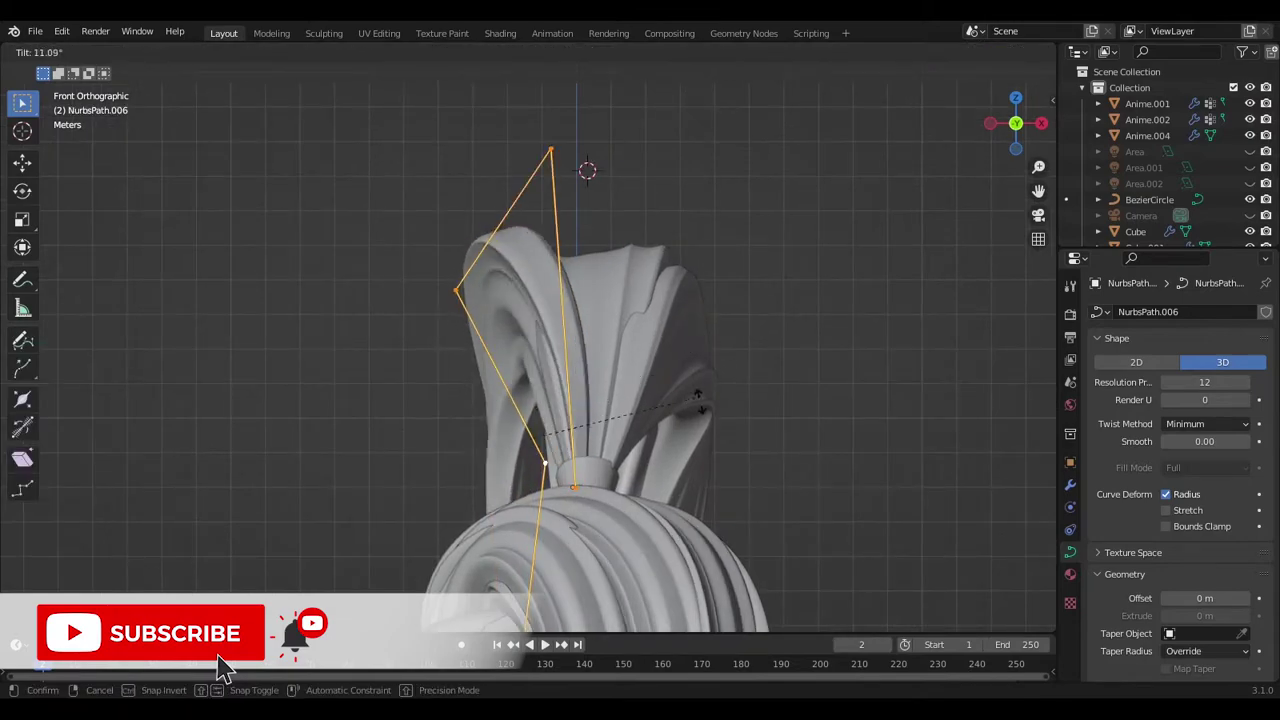
left_click(697, 405)
key("Tab")
mouse_move(697, 405)
middle_mouse_down()
mouse_move(586, 252)
mouse_move(696, 284)
middle_mouse_up()
key("Tab")
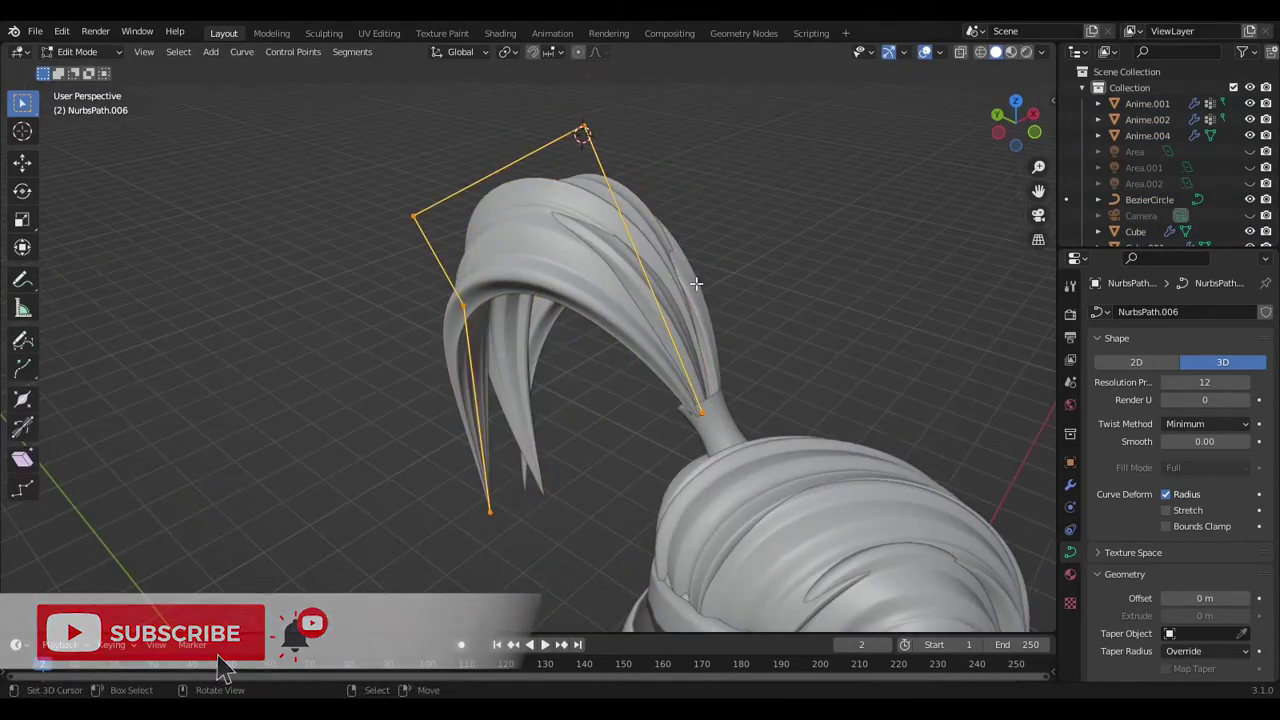
key("KP_1")
key("g")
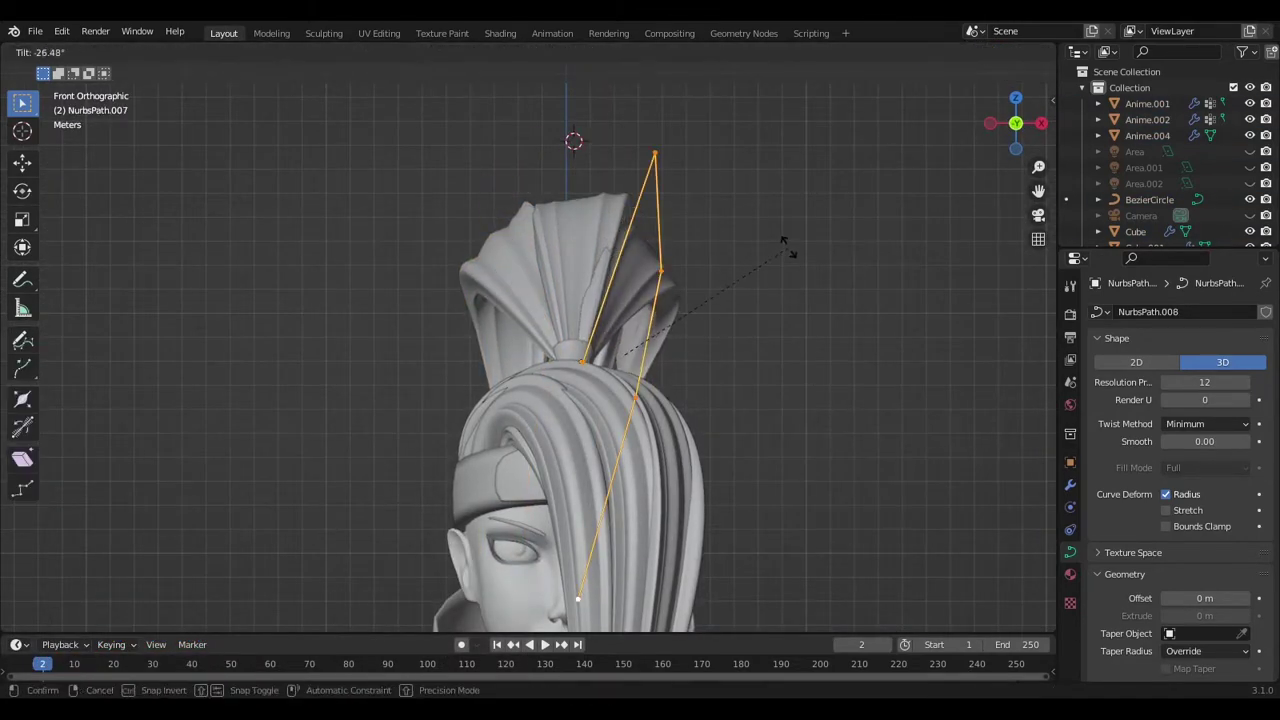
left_click(732, 142)
Pull the strand's tip point into place from the side view
scroll(686, 277, "up", 2)
scroll(632, 182, "up", 3)
scroll(604, 333, "down", 5)
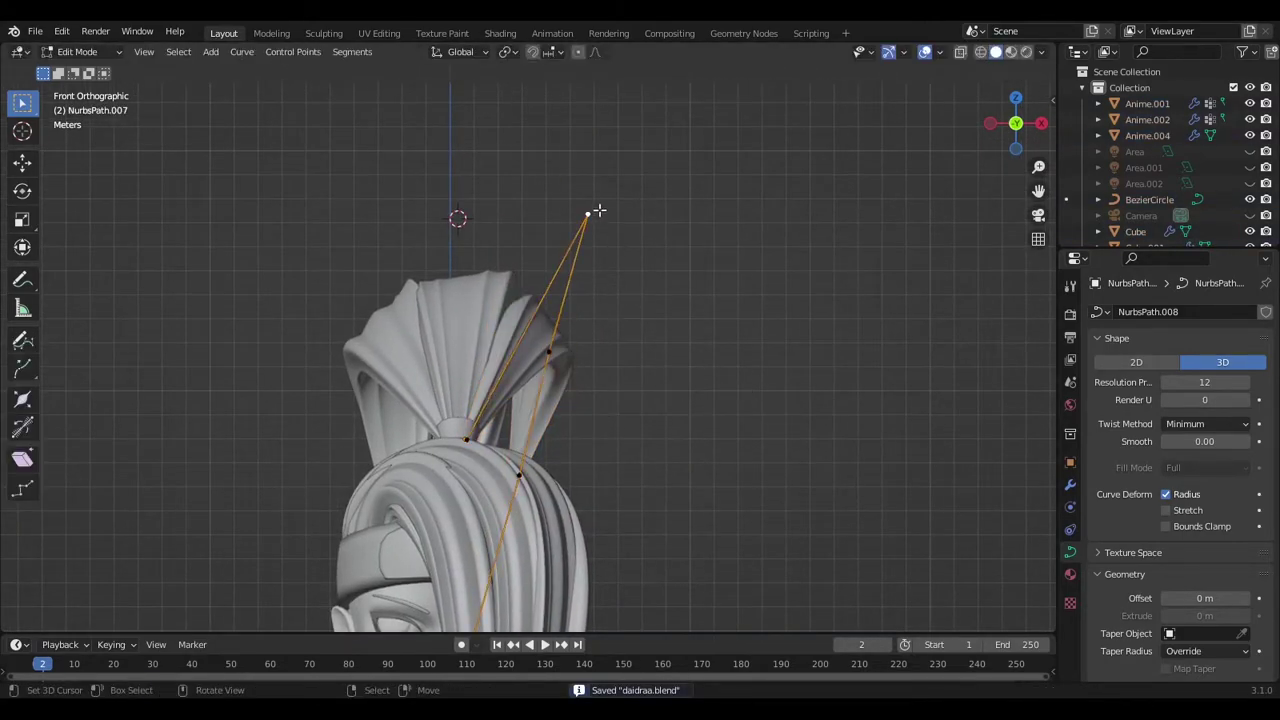
key("KP_3")
left_click_drag(654, 354, 653, 390)
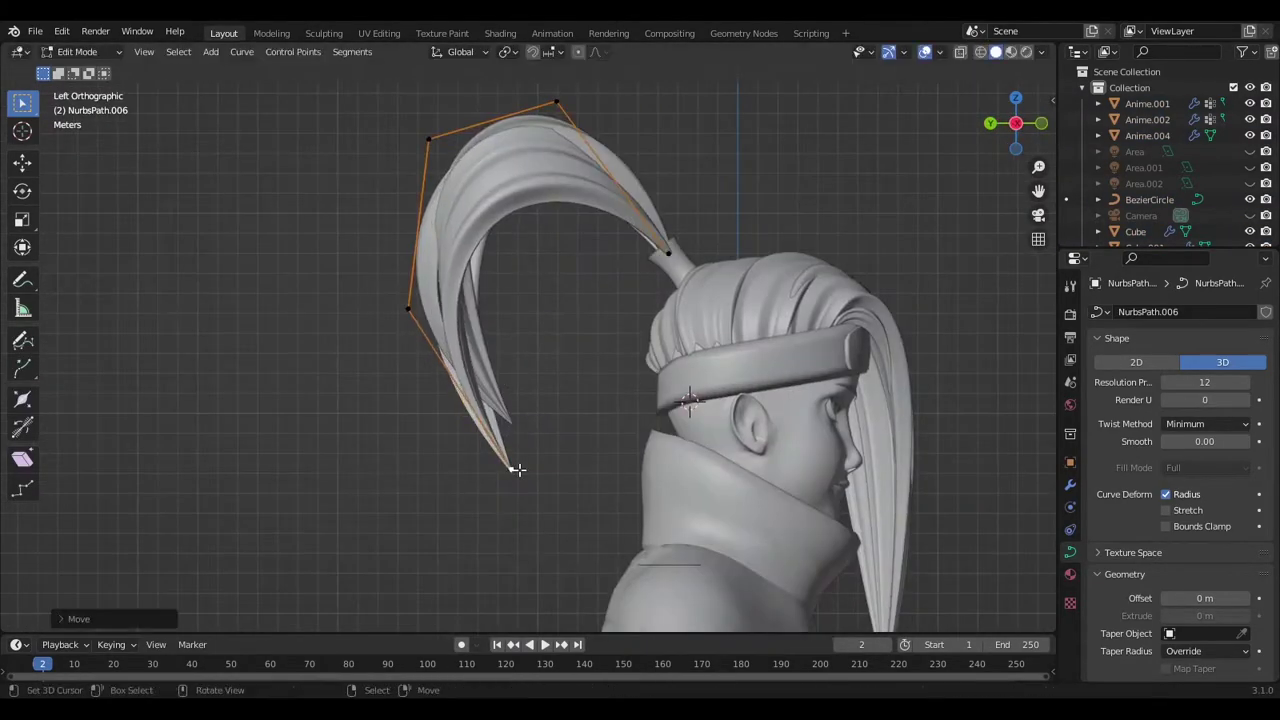
mouse_move(624, 402)
middle_mouse_down()
mouse_move(561, 353)
mouse_move(565, 283)
mouse_move(507, 320)
mouse_move(637, 306)
middle_mouse_up()
key("KP_0")
Twist the new back strand's points, viewed from behind the character
scroll(574, 281, "up", 3)
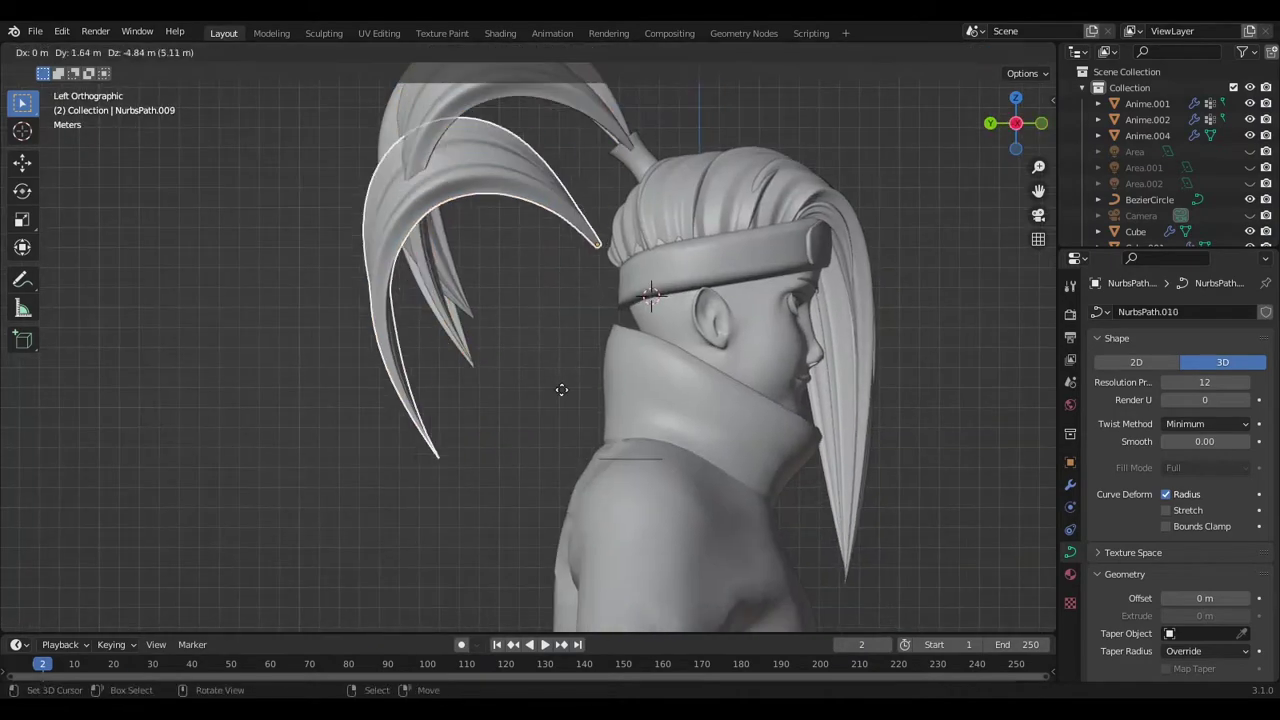
key("Tab")
scroll(603, 337, "down", 2)
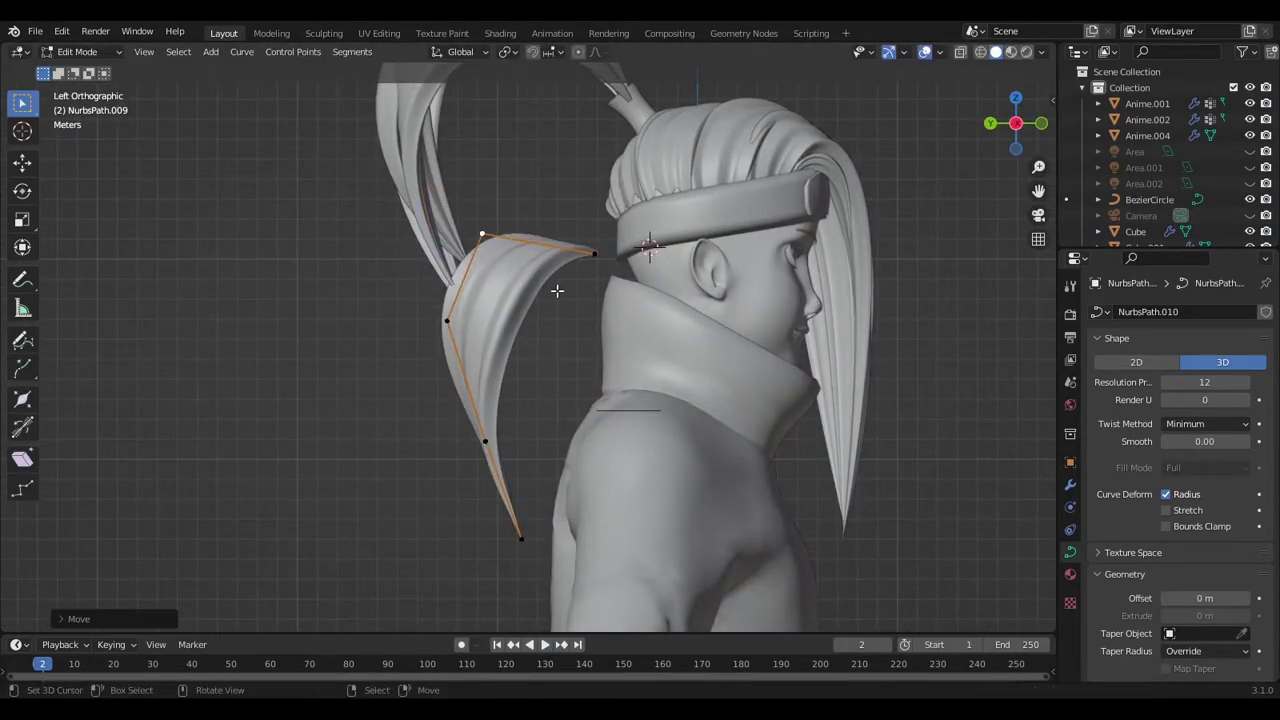
scroll(557, 290, "down", 1)
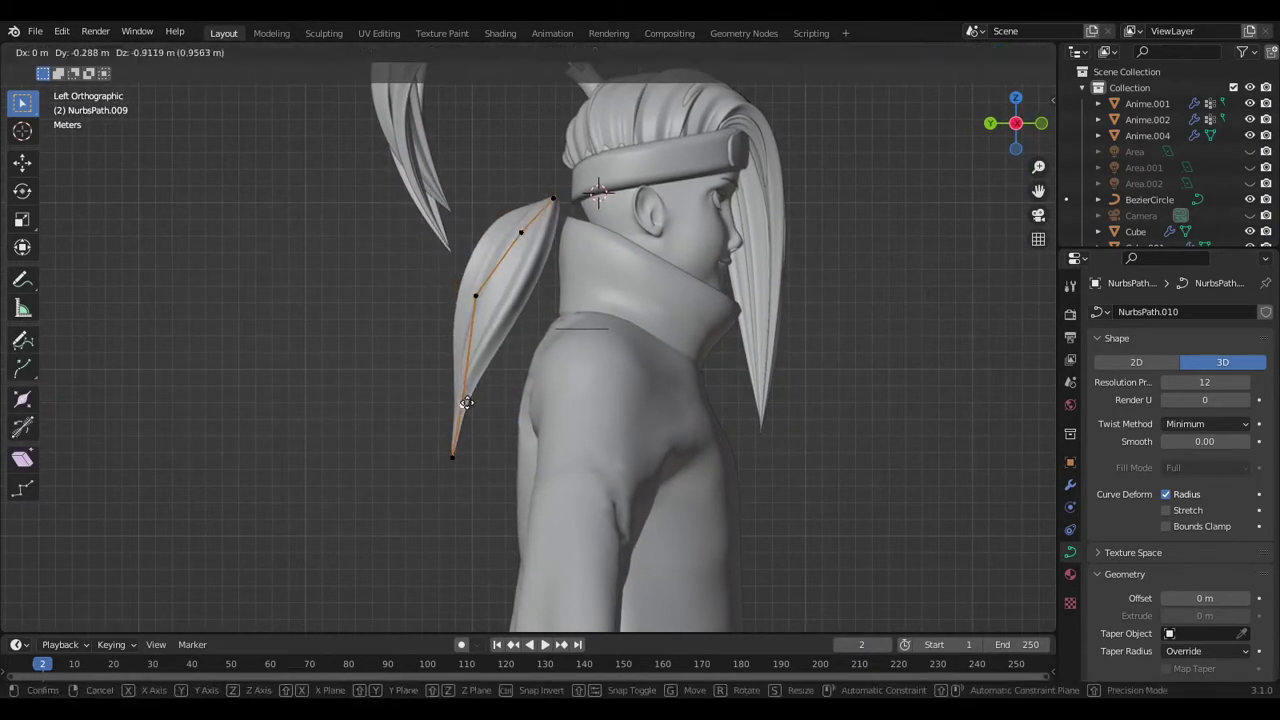
key("ctrl+KP_1")
scroll(554, 350, "down", 2)
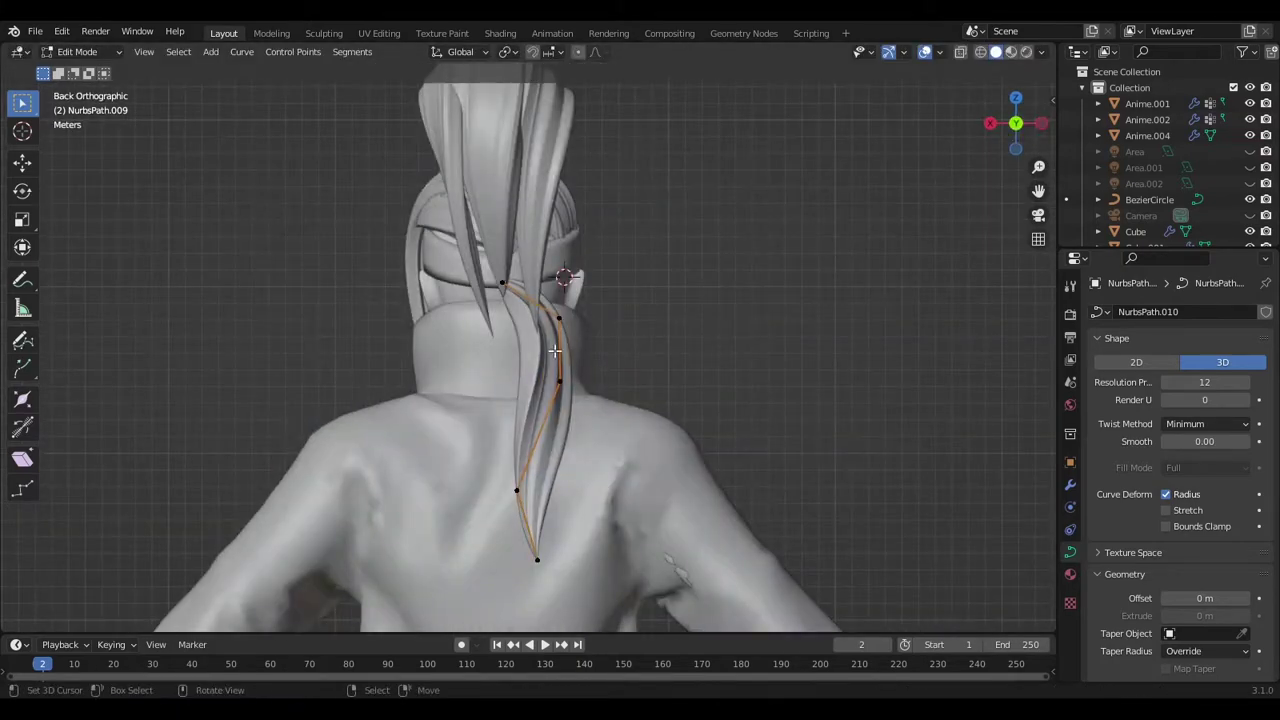
middle_click_drag(578, 454, 684, 407, "ctrl")
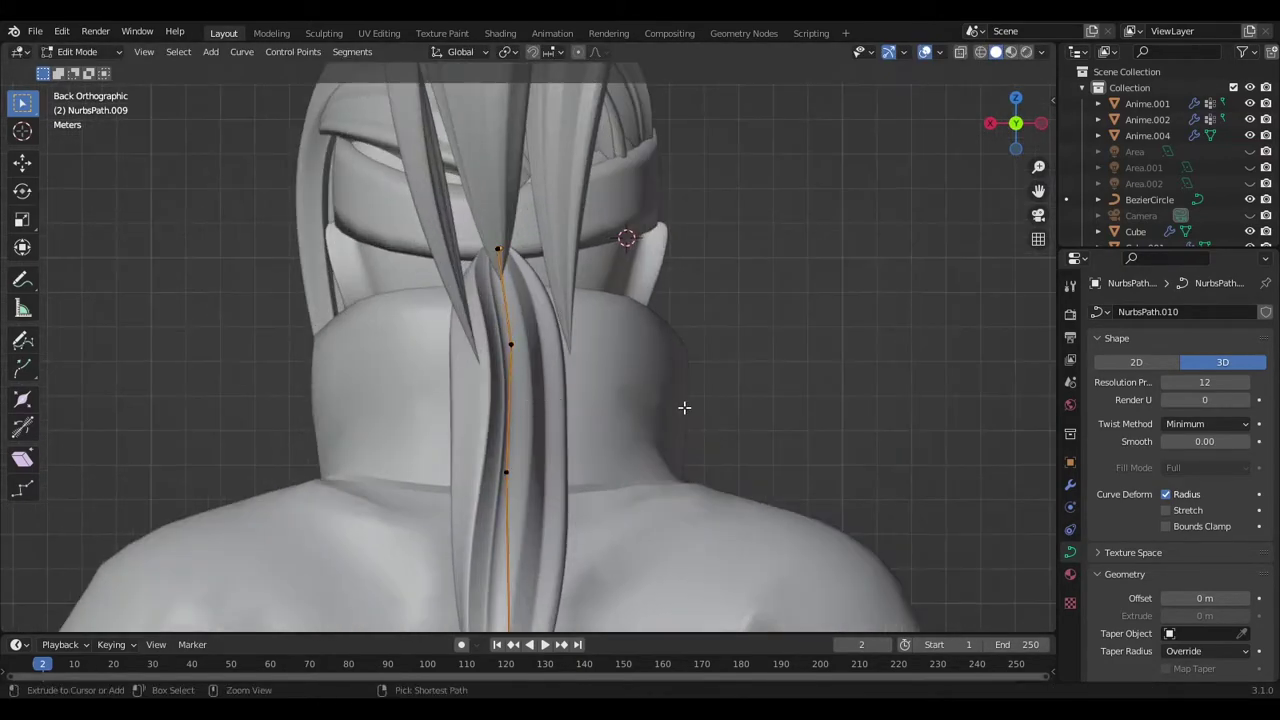
left_click(641, 540)
scroll(641, 540, "down", 2)
key("Tab")
Check the back strand from the sides and move one of its control points
key("ctrl+KP_3")
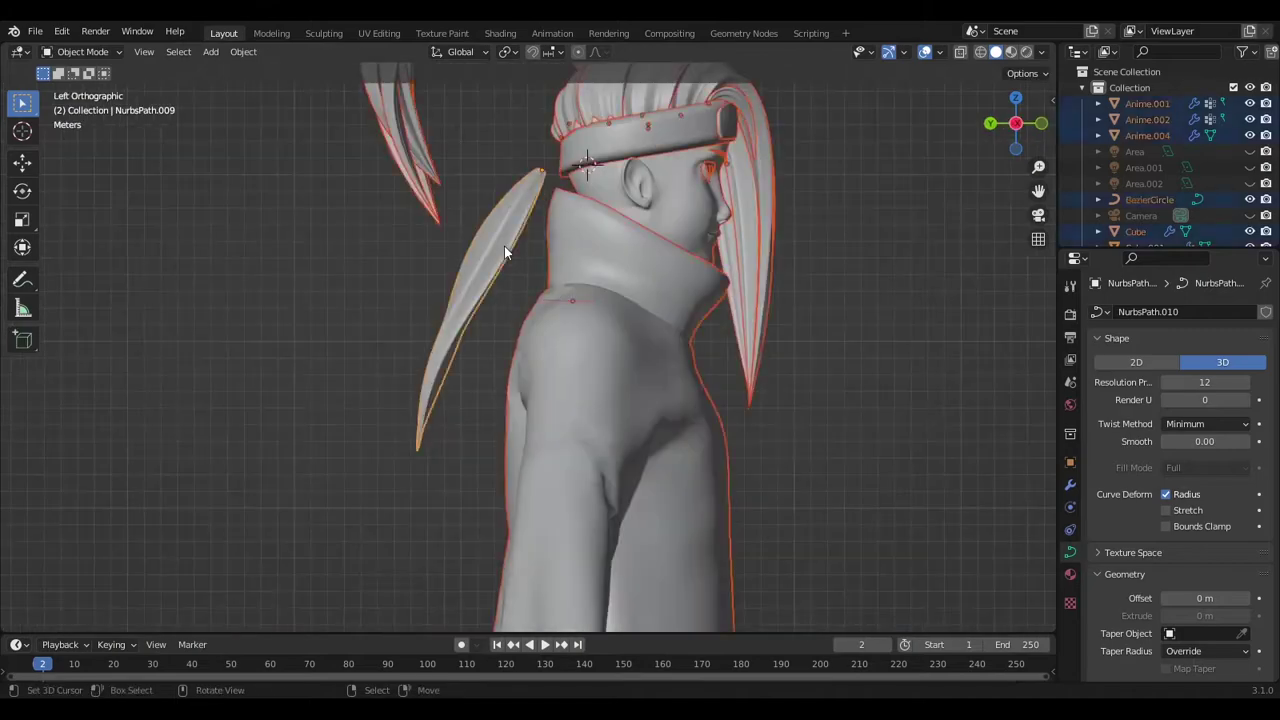
key("ctrl+KP_1")
key("KP_3")
key("ctrl+KP_1")
key("Tab")
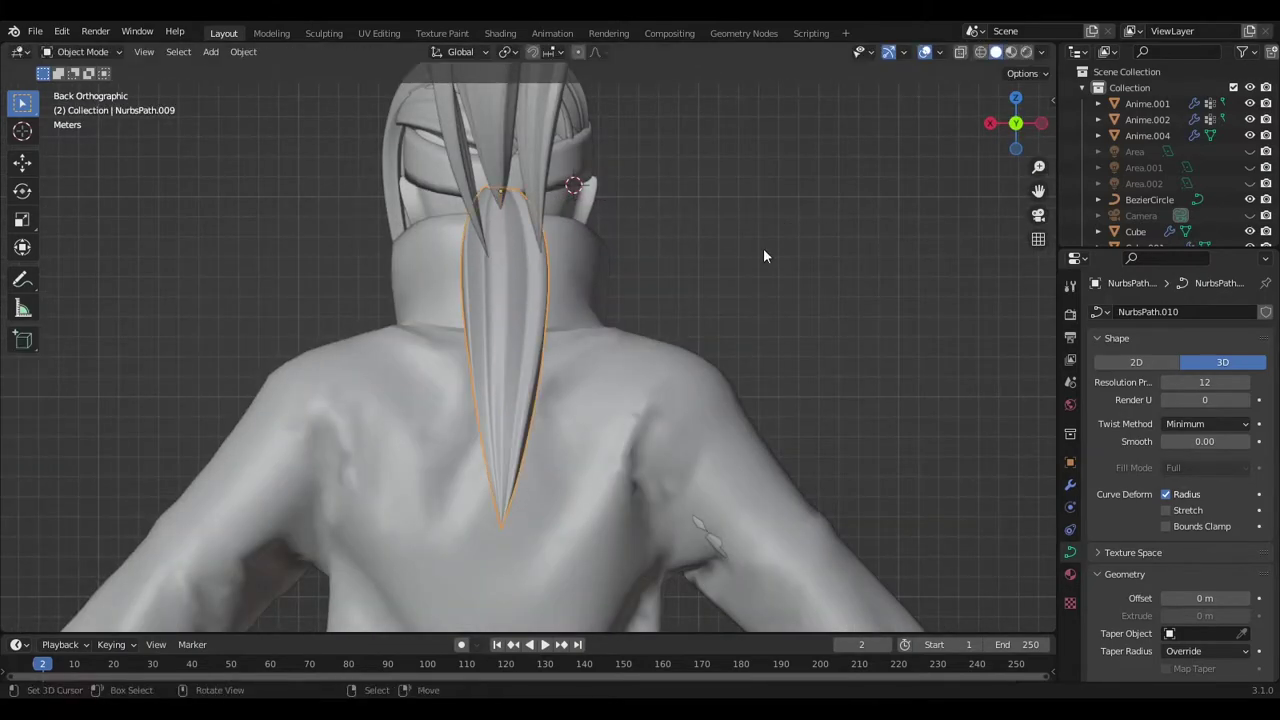
key("KP_3")
key("Tab")
key("g")
Duplicate the back hair strand and rotate the copy into place
key("ctrl+KP_3")
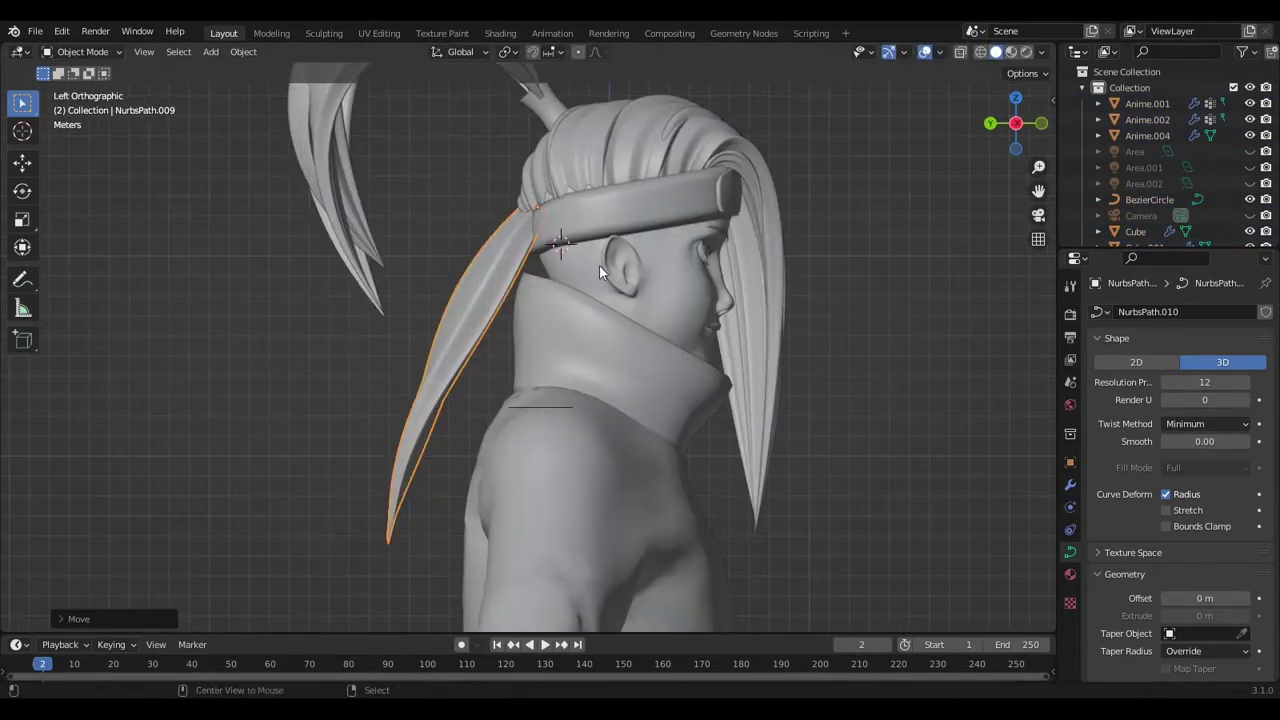
key("ctrl+KP_1")
key("shift+d")
middle_click_drag(609, 258, 447, 342)
key("r")
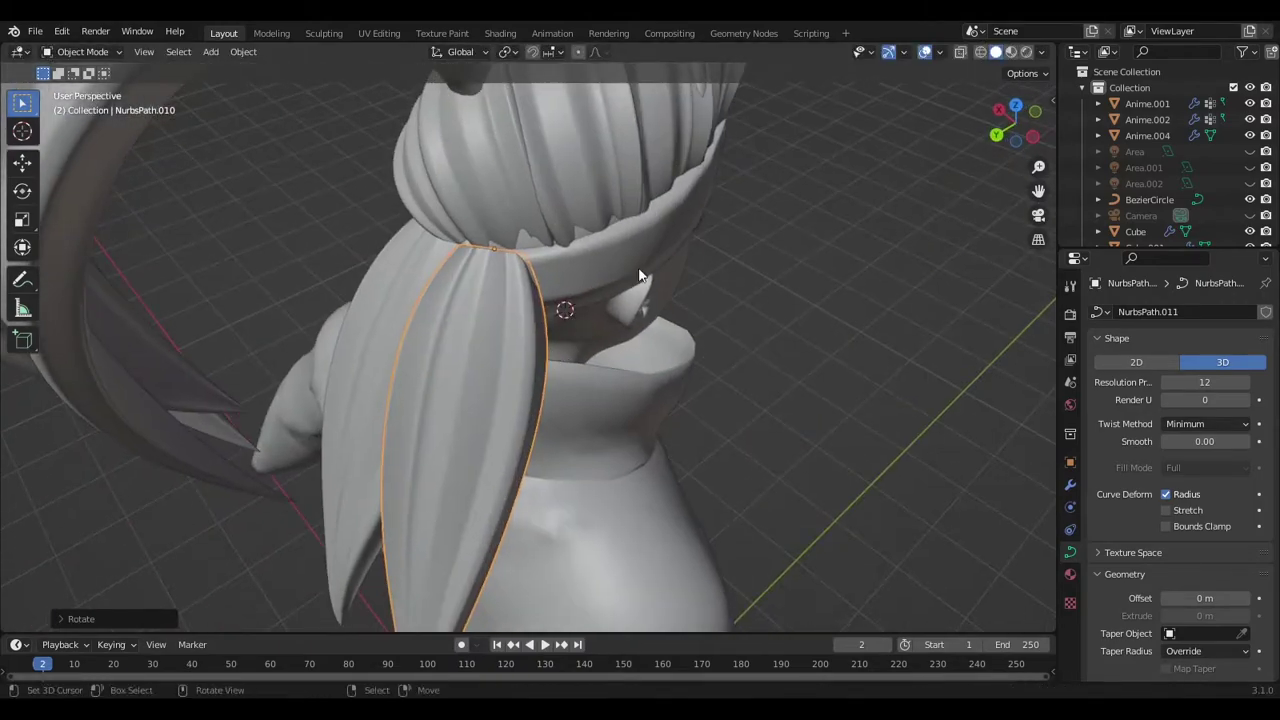
Select another back hair strand and confirm its rotation
key("KP_1")
key("ctrl+KP_1")
mouse_move(529, 297)
middle_mouse_down()
mouse_move(498, 281)
mouse_move(598, 298)
middle_mouse_up()
left_click(598, 298)
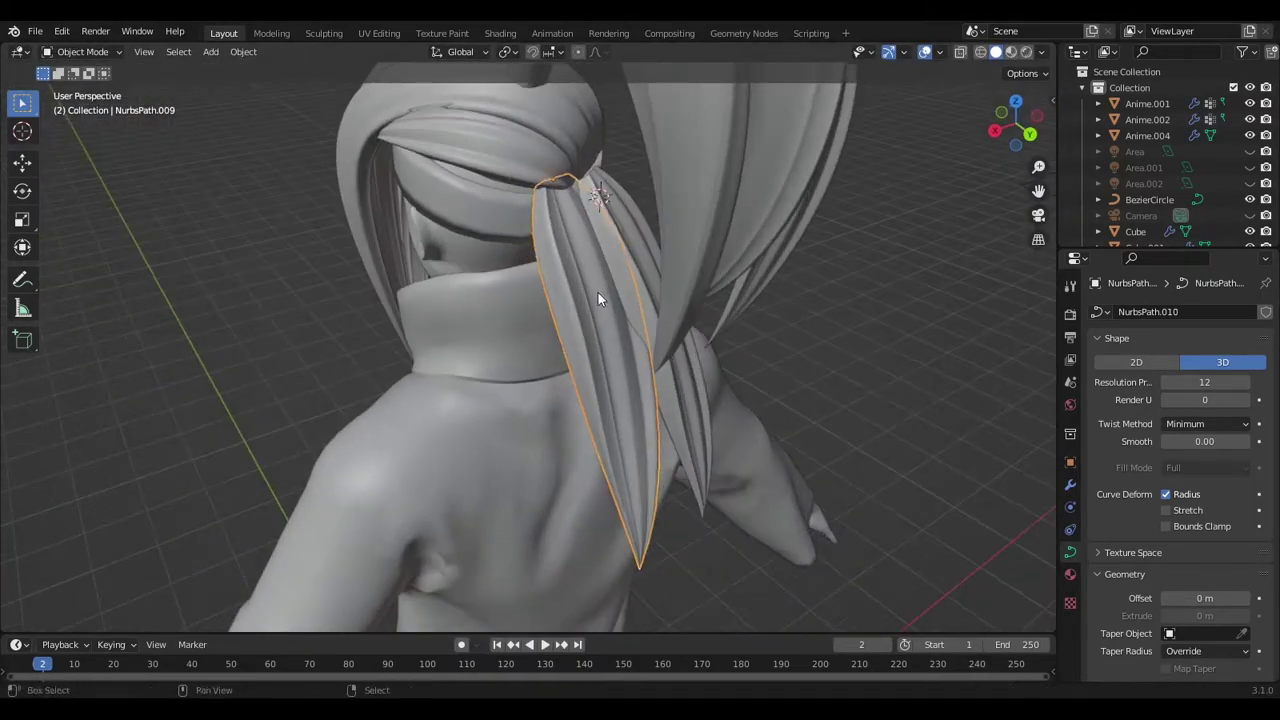
left_click(603, 300)
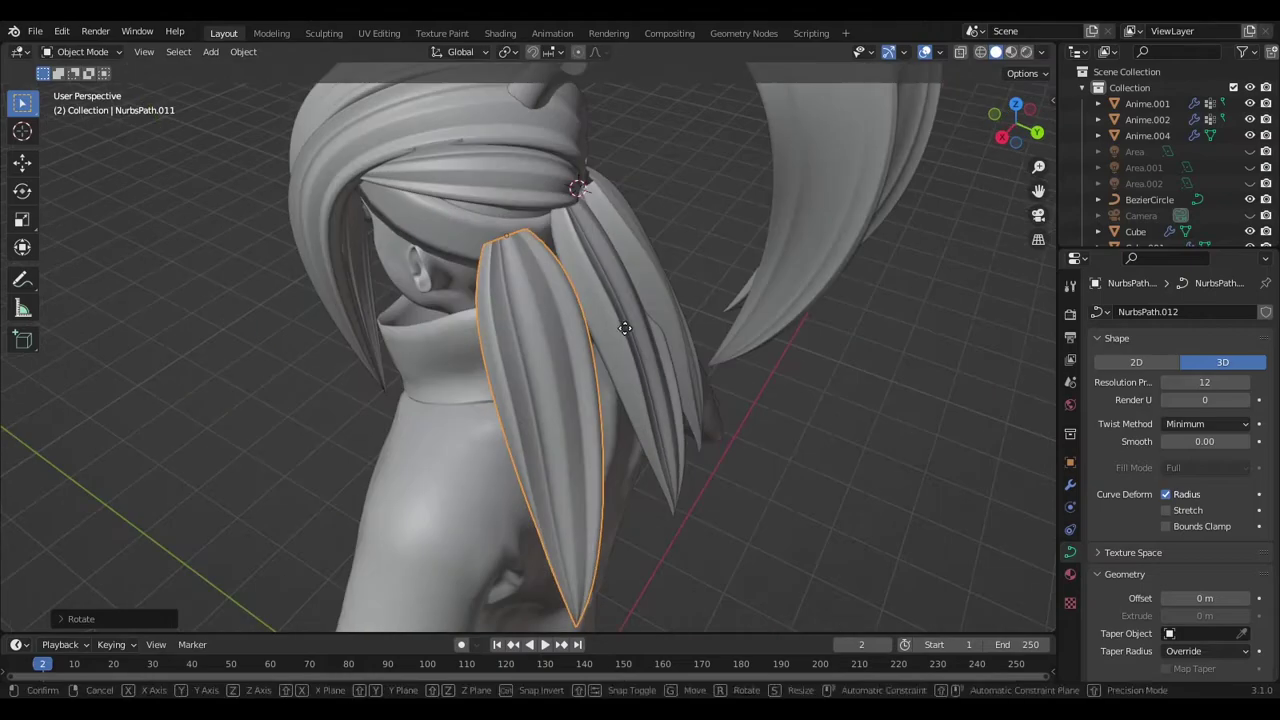
key("ctrl+KP_1")
Move the back strand's end point and check the rear hair
key("Tab")
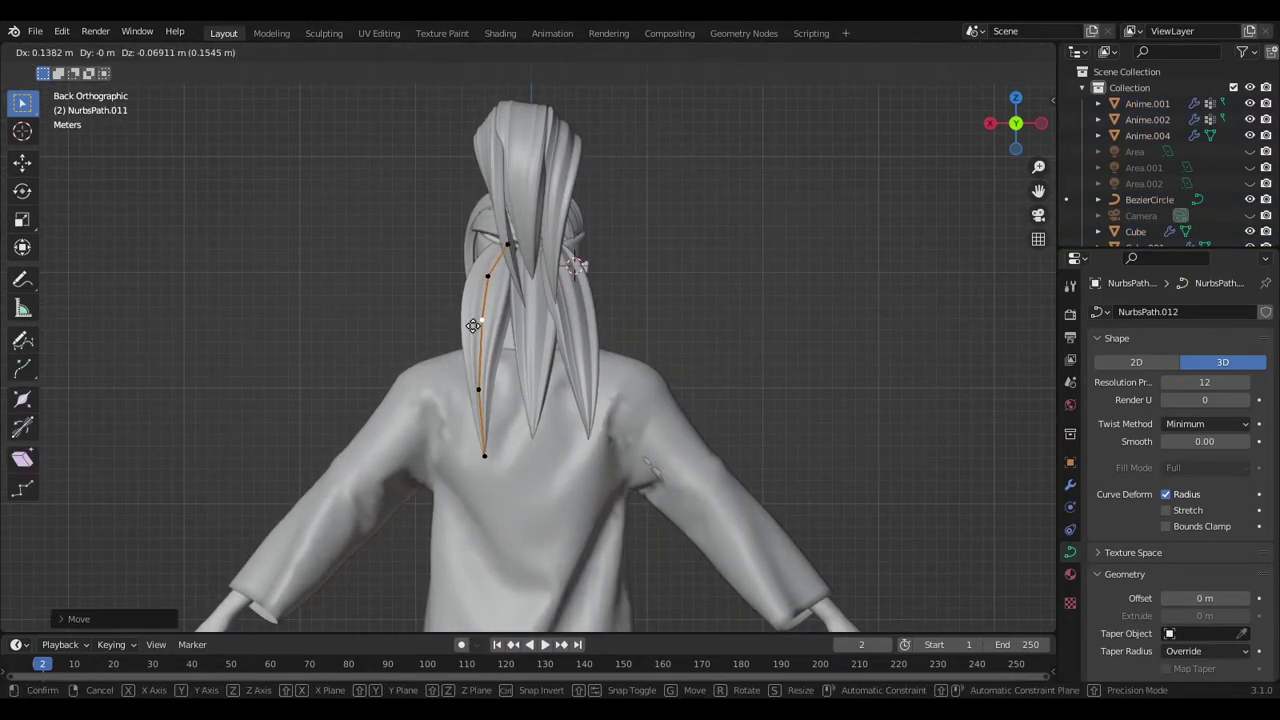
scroll(534, 430, "up", 2)
key("g")
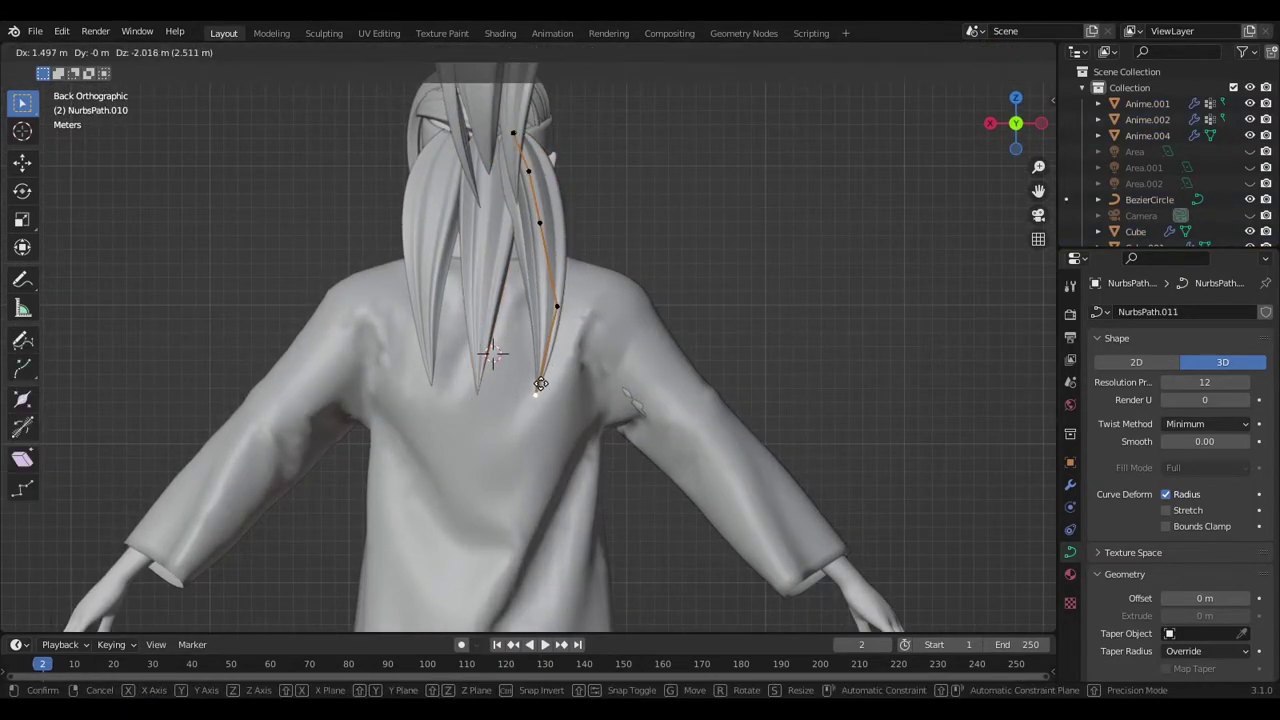
key("Tab")
mouse_move(562, 246)
middle_mouse_down("alt")
mouse_move(618, 355)
mouse_move(477, 391)
middle_mouse_up("alt")
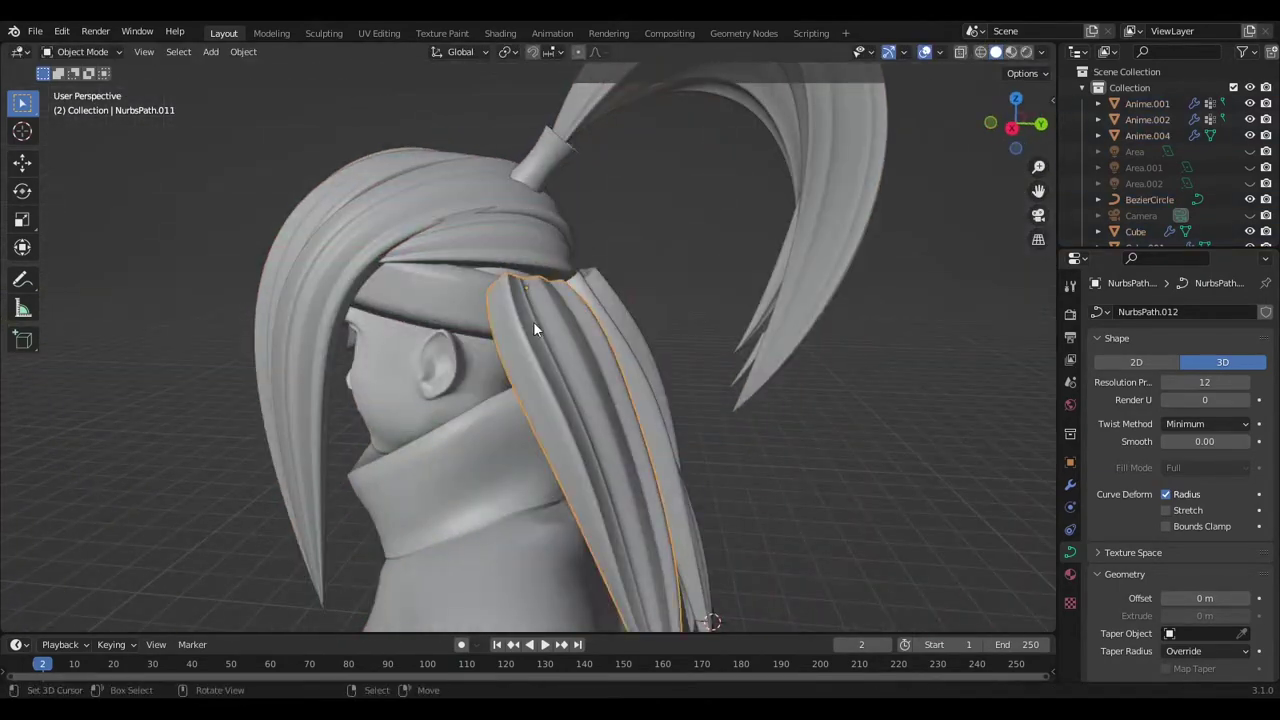
Bend the first back strand's control point down behind the head in side view
mouse_move(533, 321)
middle_mouse_down()
mouse_move(592, 321)
mouse_move(667, 282)
middle_mouse_up()
key("Tab")
middle_click_drag(586, 263, 709, 357)
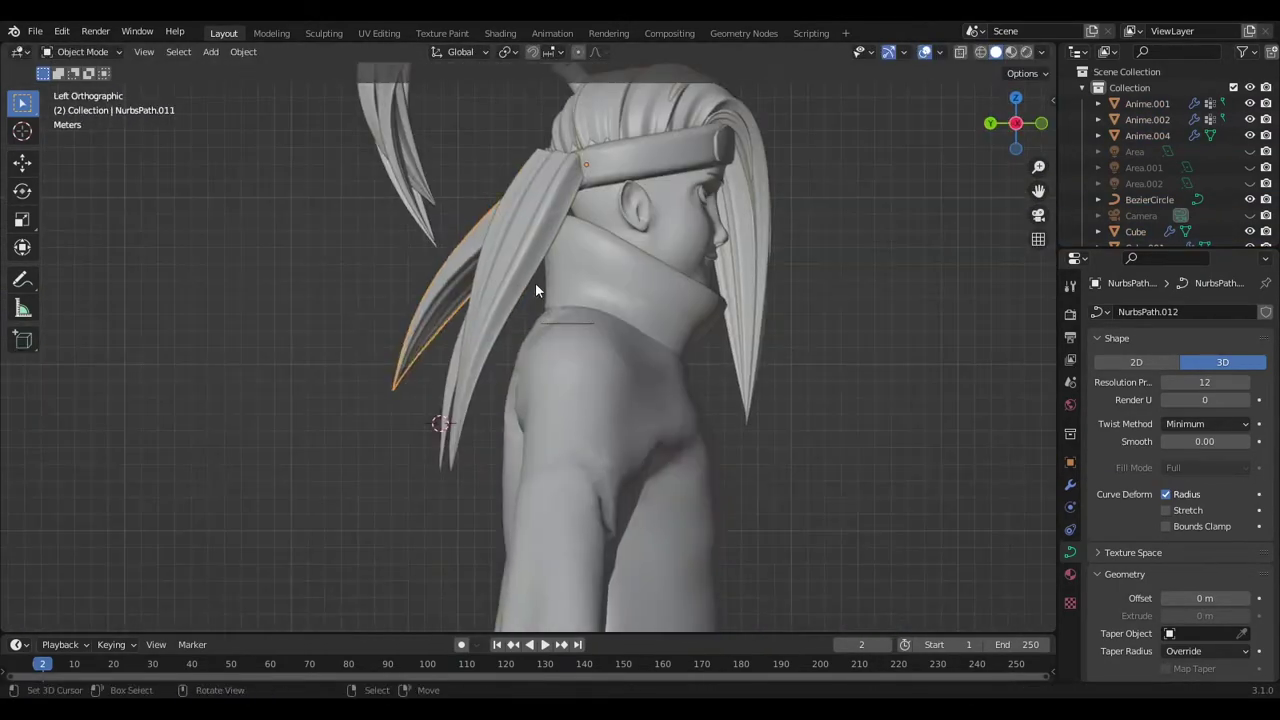
middle_click_drag(503, 320, 381, 305, "alt")
key("Tab")
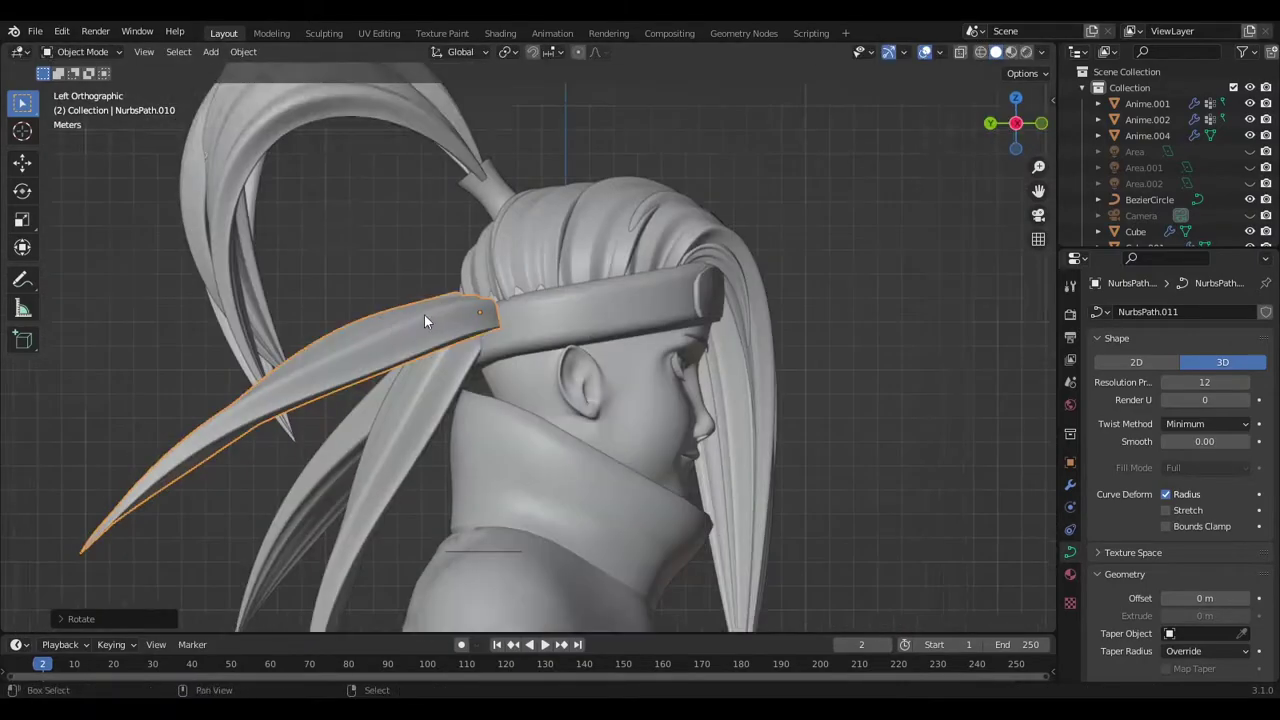
scroll(425, 375, "up", 2)
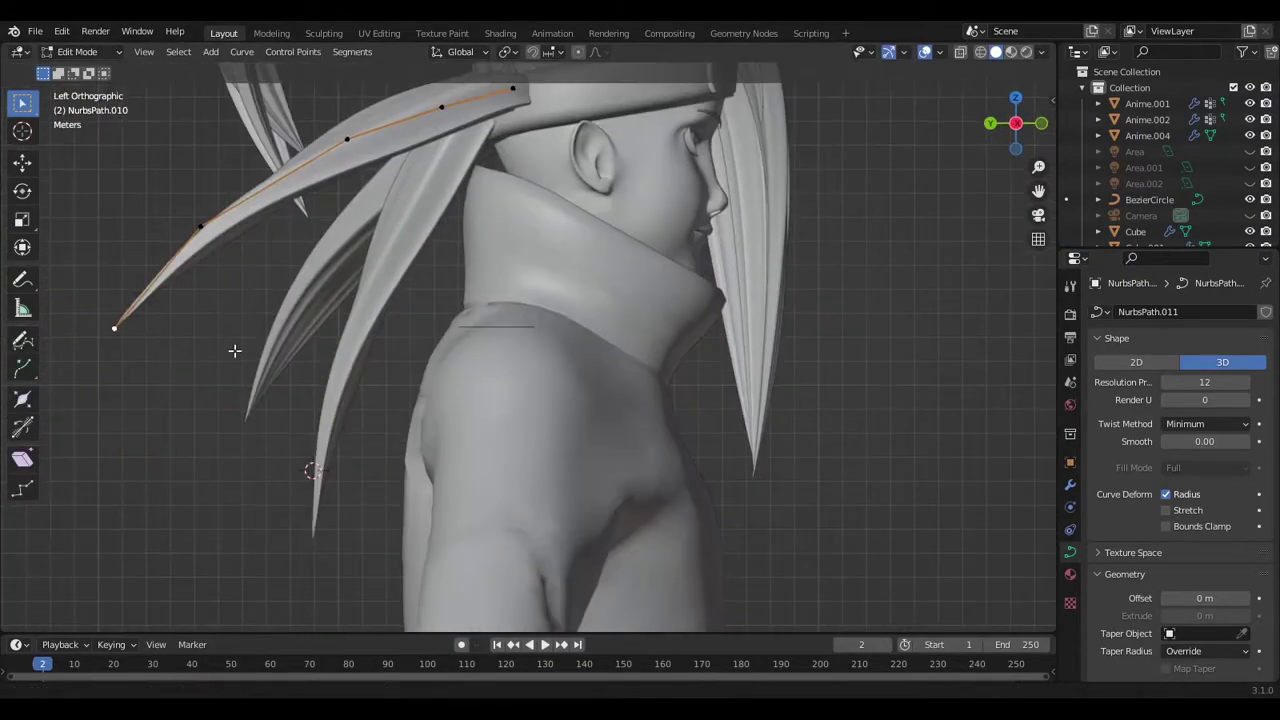
key("g")
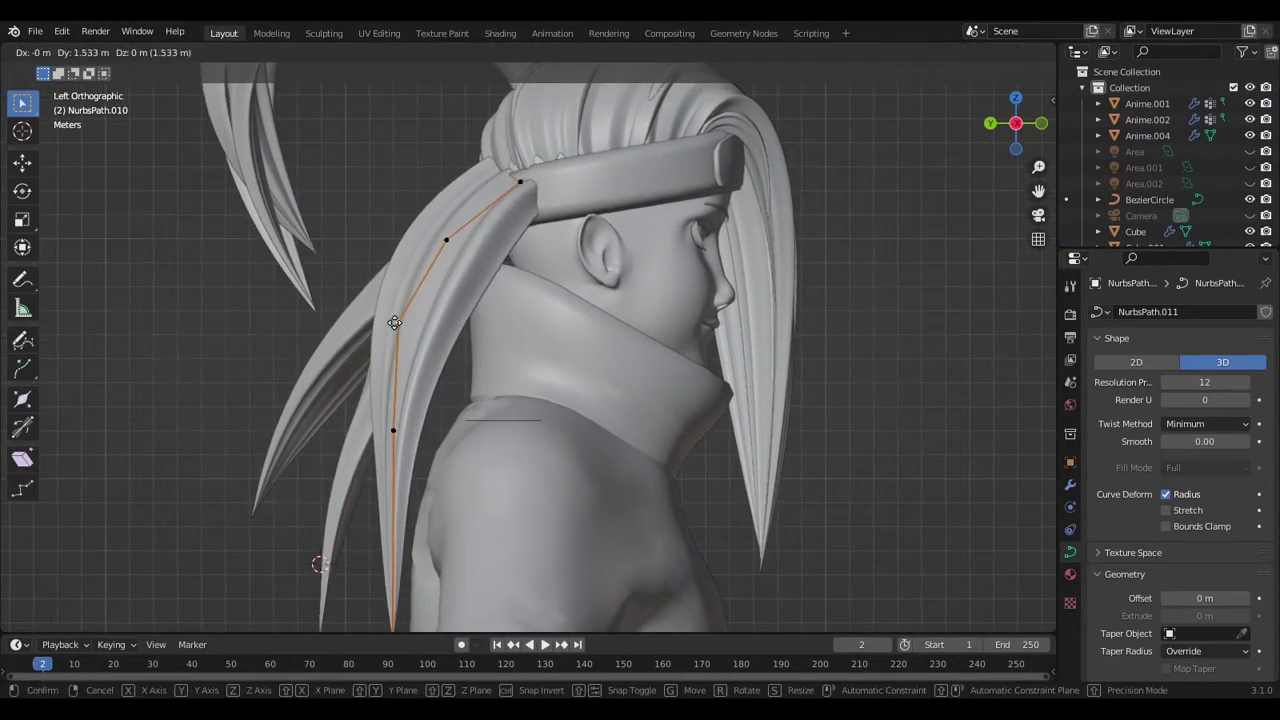
left_click(435, 240)
From the back view, move another strand point down toward the neck
key("ctrl+KP_1")
key("g")
left_click(751, 351)
middle_click_drag(751, 351, 741, 421, "shift")
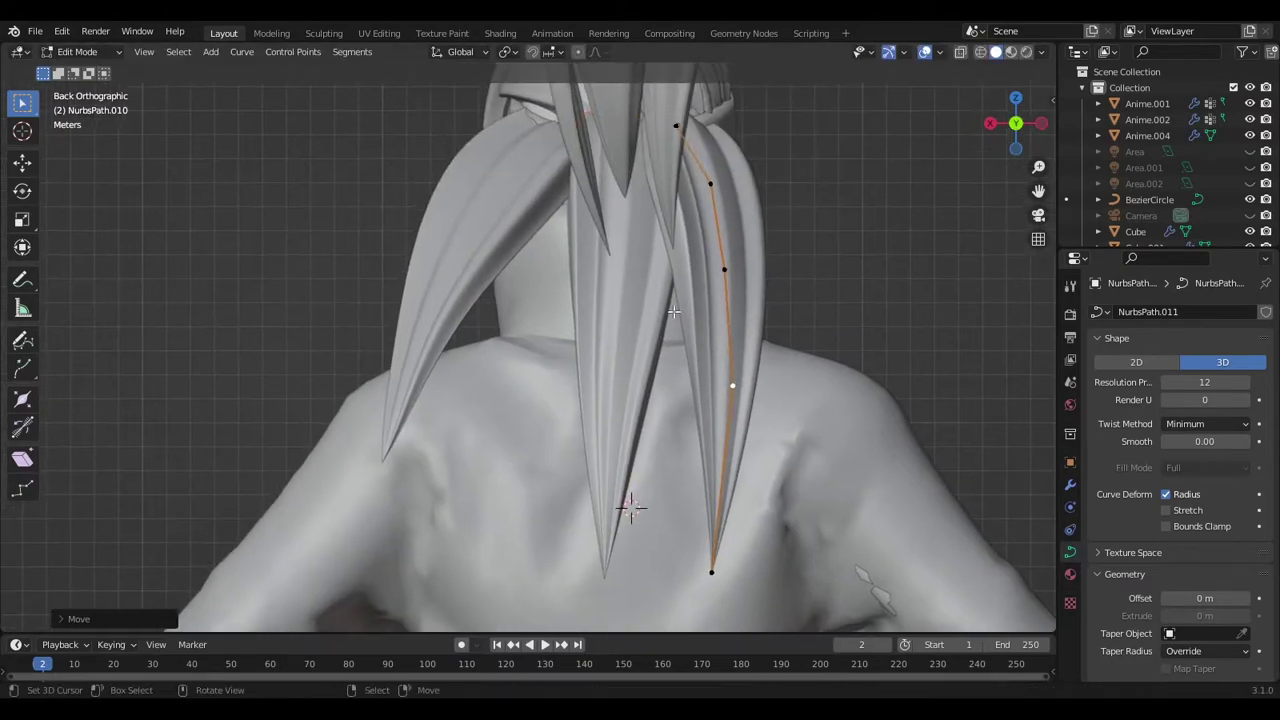
Pull the second back strand's point down past the collar in side view, then exit Edit Mode
left_click(613, 457)
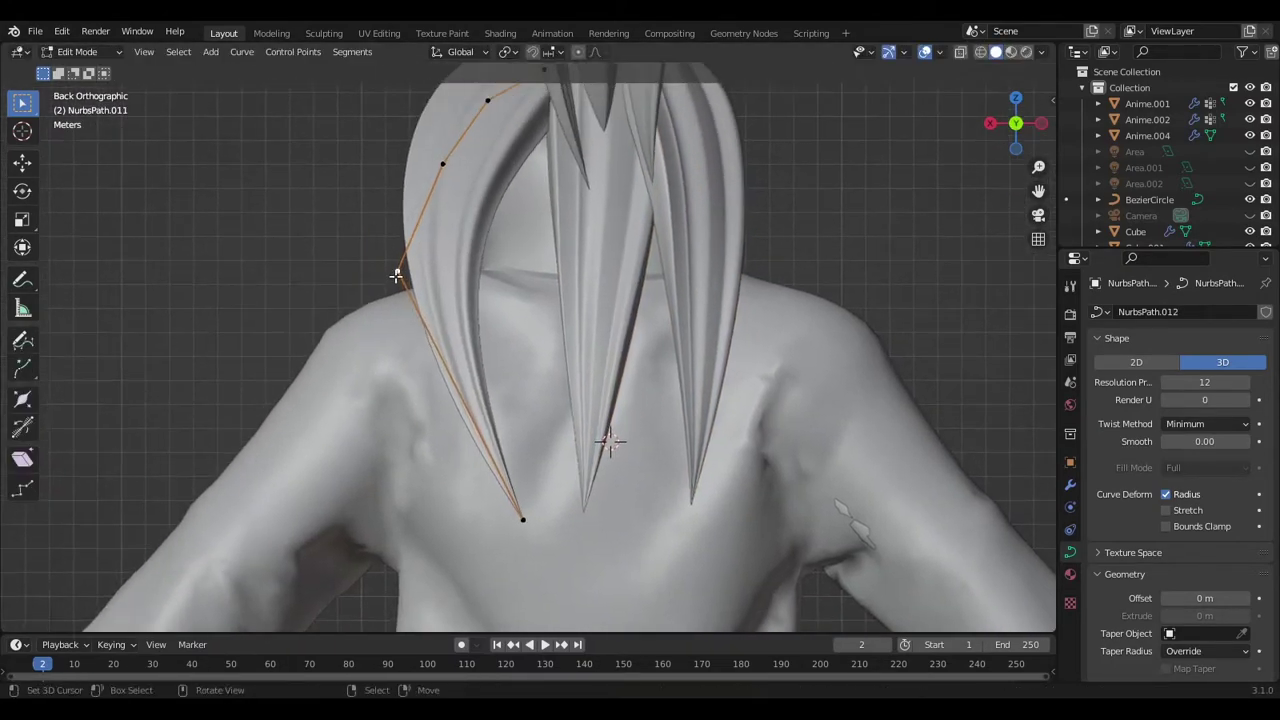
middle_click_drag(407, 414, 600, 92)
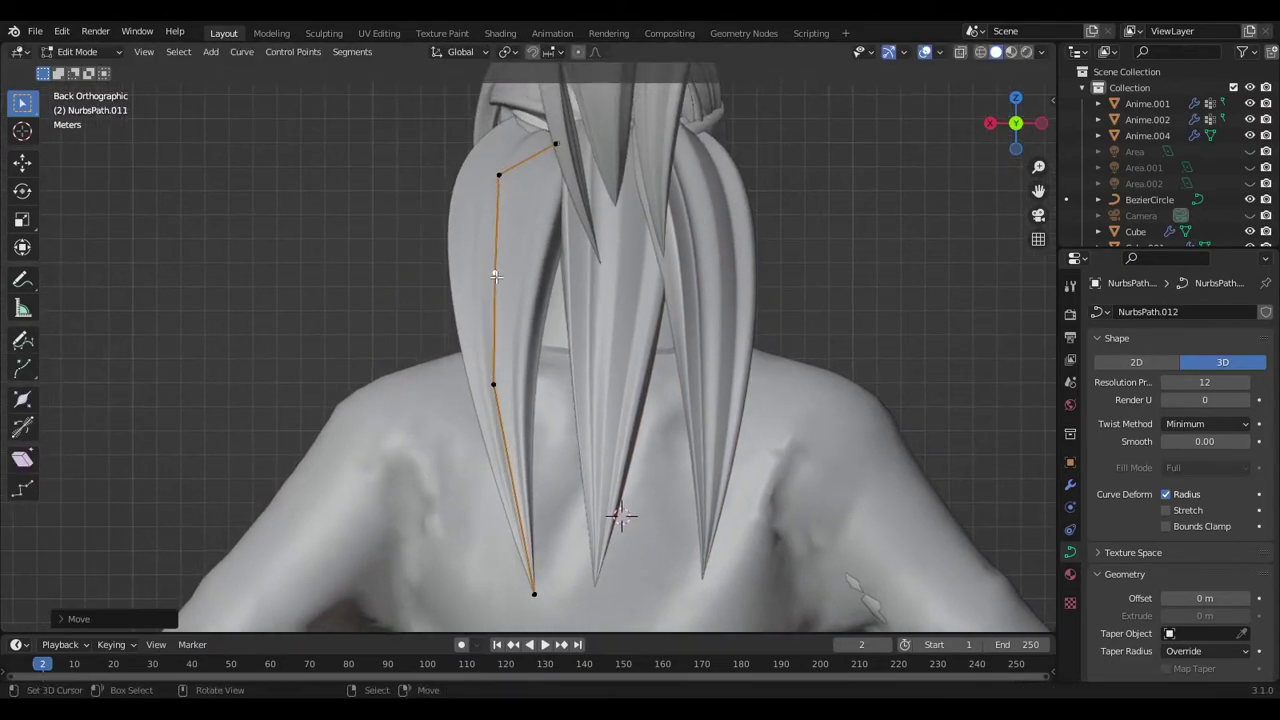
key("KP_3")
key("g")
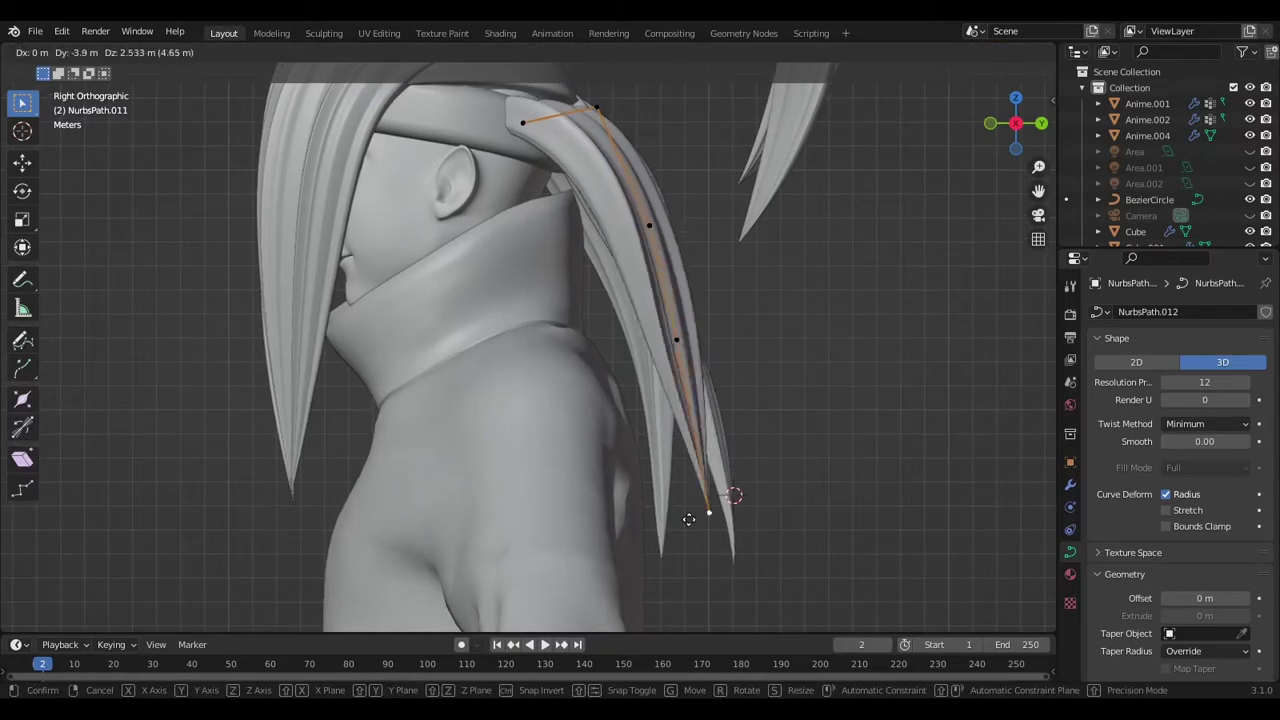
left_click(650, 535)
key("Tab")
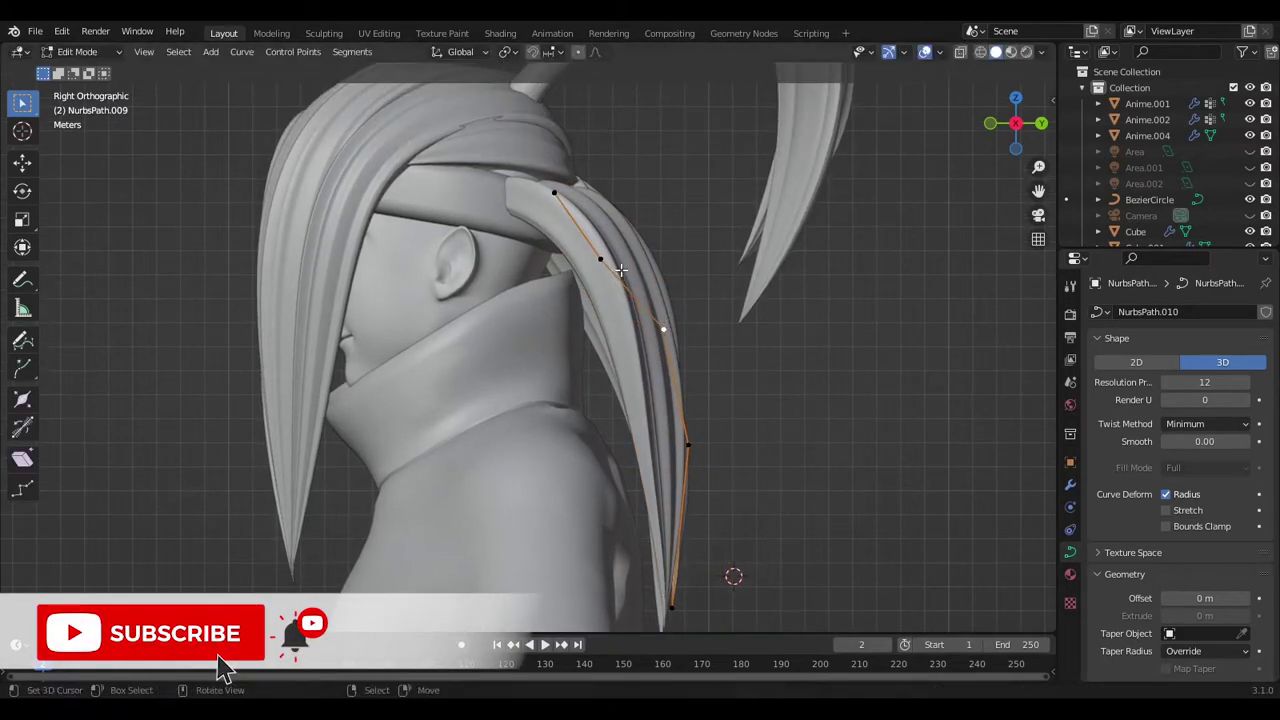
scroll(500, 295, "down", 4)
middle_click_drag(500, 295, 583, 299)
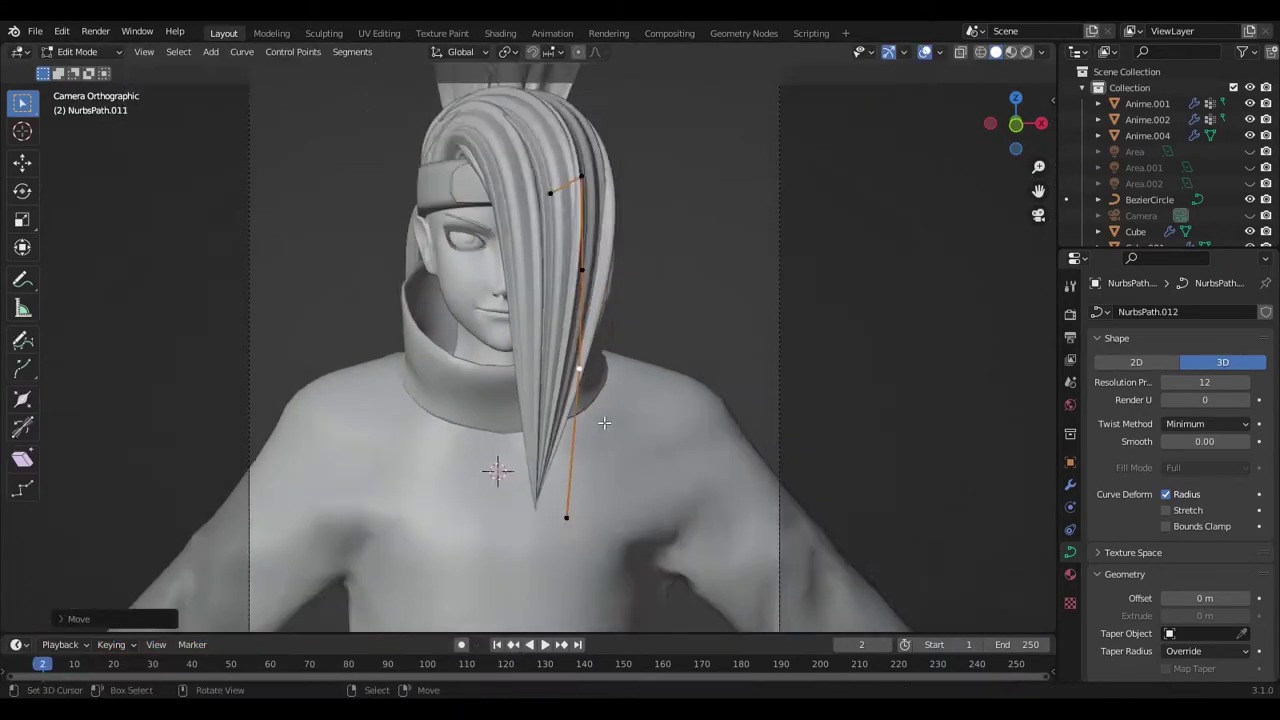
Finish editing the front hair strand and return to Object Mode
scroll(582, 362, "down", 2)
scroll(582, 362, "down", 3)
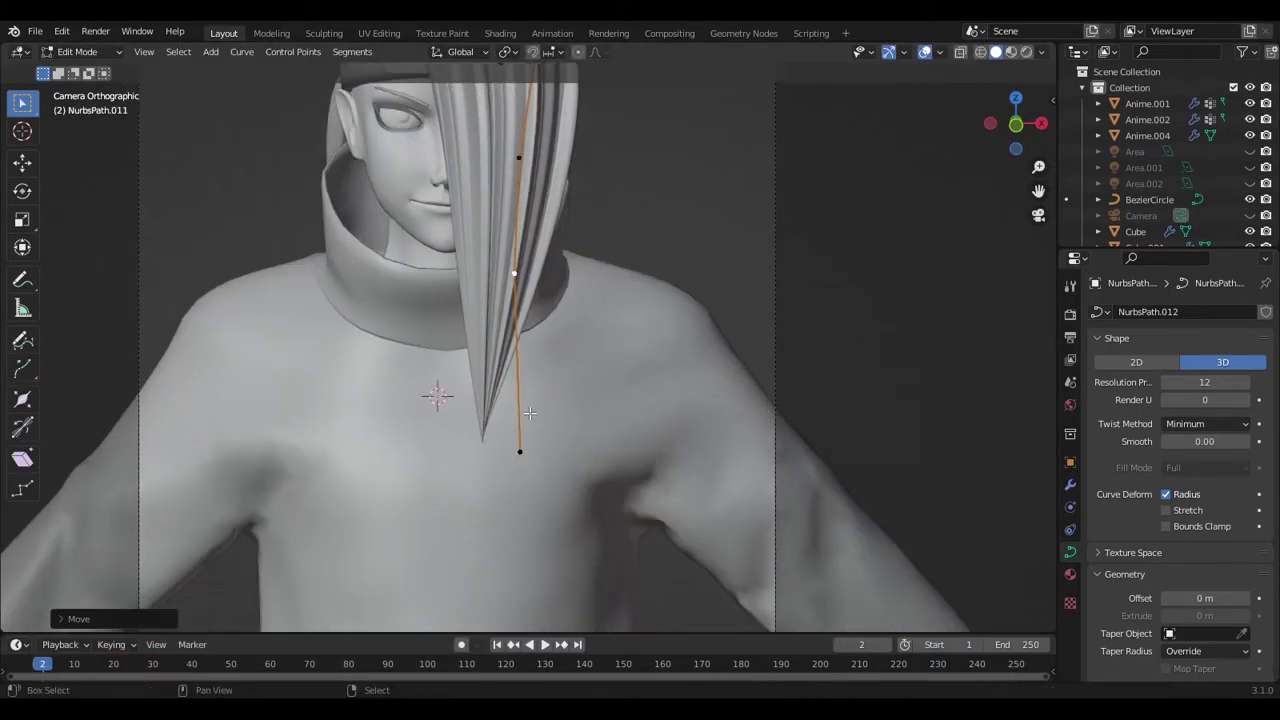
key("Tab")
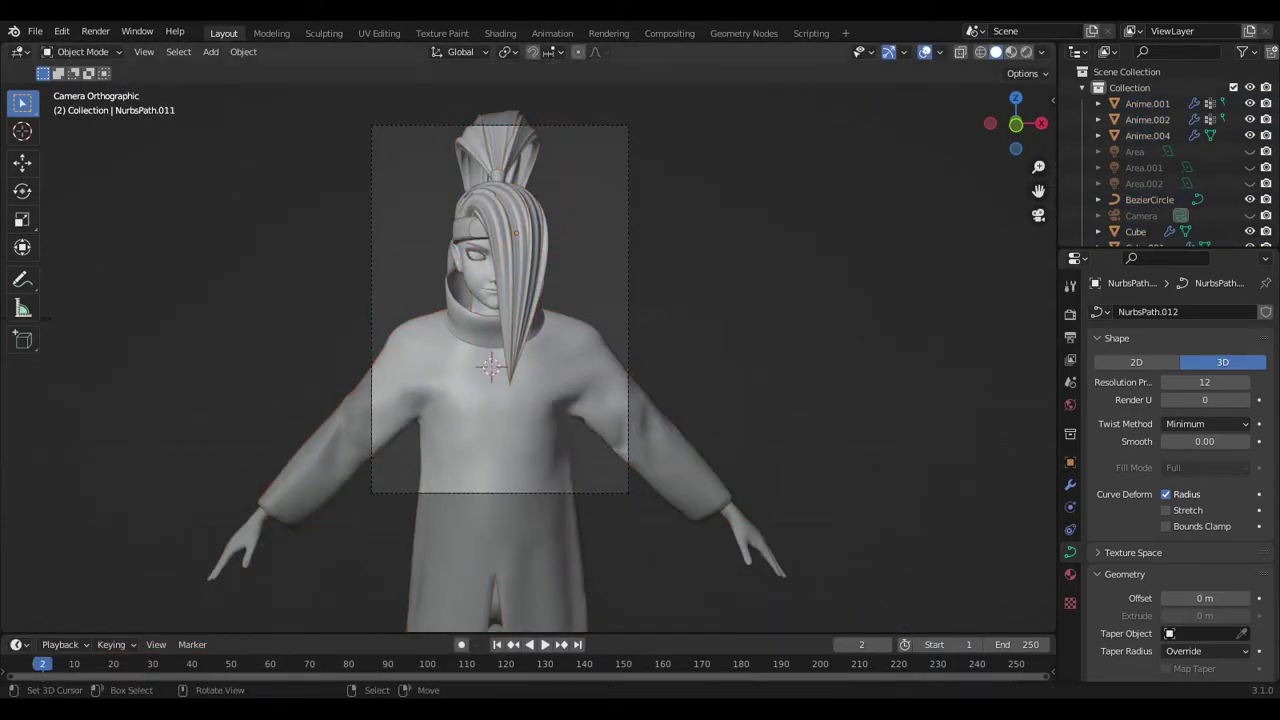
scroll(582, 228, "up", 2)
scroll(582, 357, "up", 3)
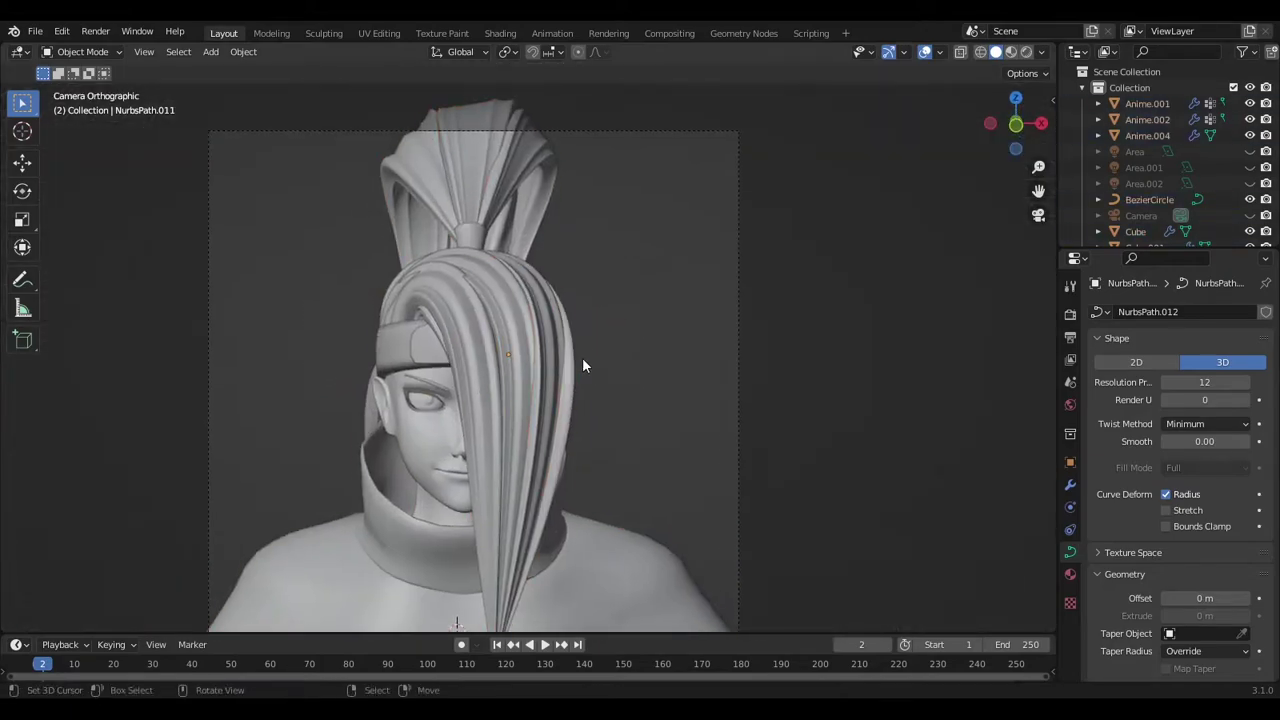
Reposition a ponytail strand from the back view, then return to the camera view
mouse_move(582, 357)
middle_mouse_down()
mouse_move(644, 308)
mouse_move(419, 236)
middle_mouse_up()
left_click(419, 236)
key("ctrl+KP_1")
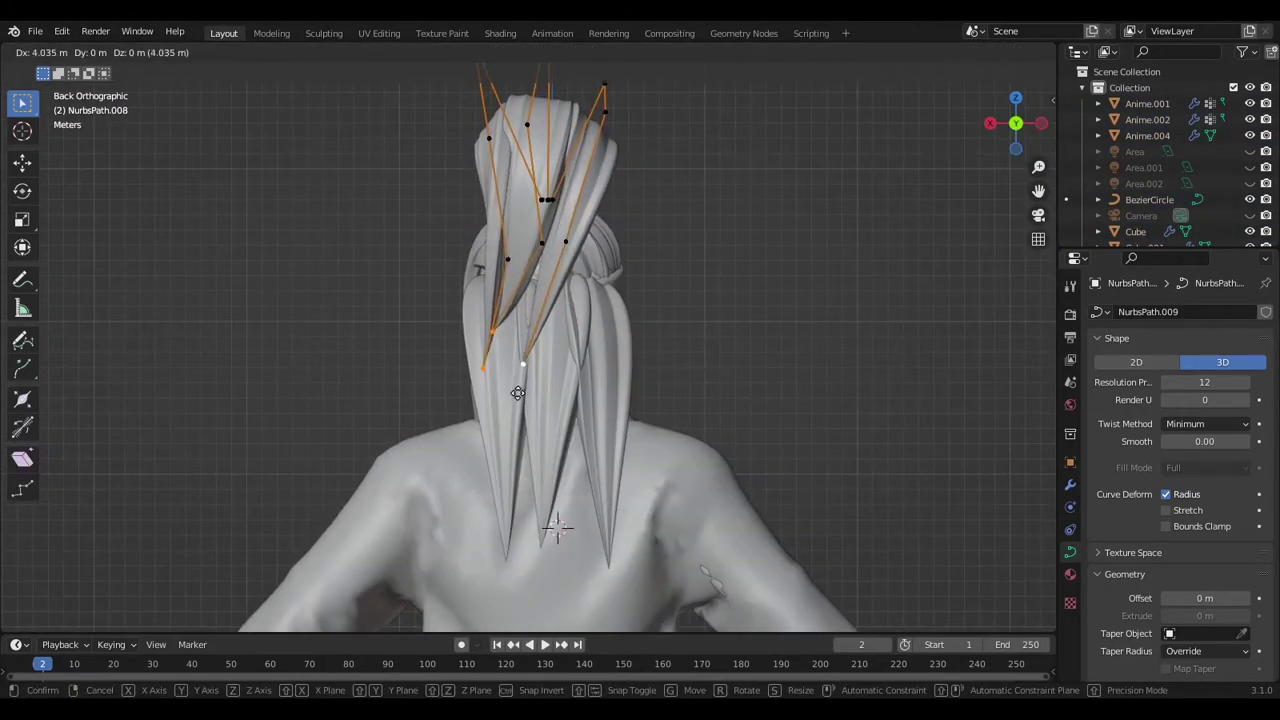
key("Tab")
key("KP_0")
scroll(613, 310, "up", 1)
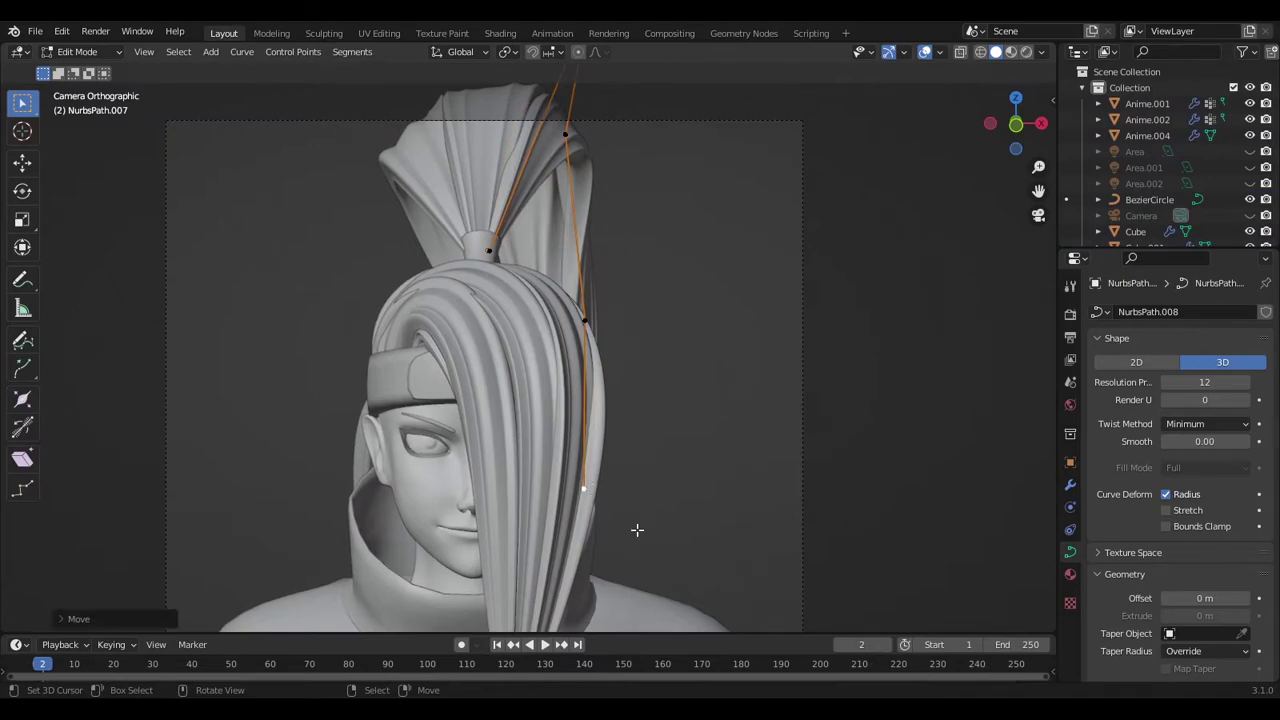
left_click(644, 493)
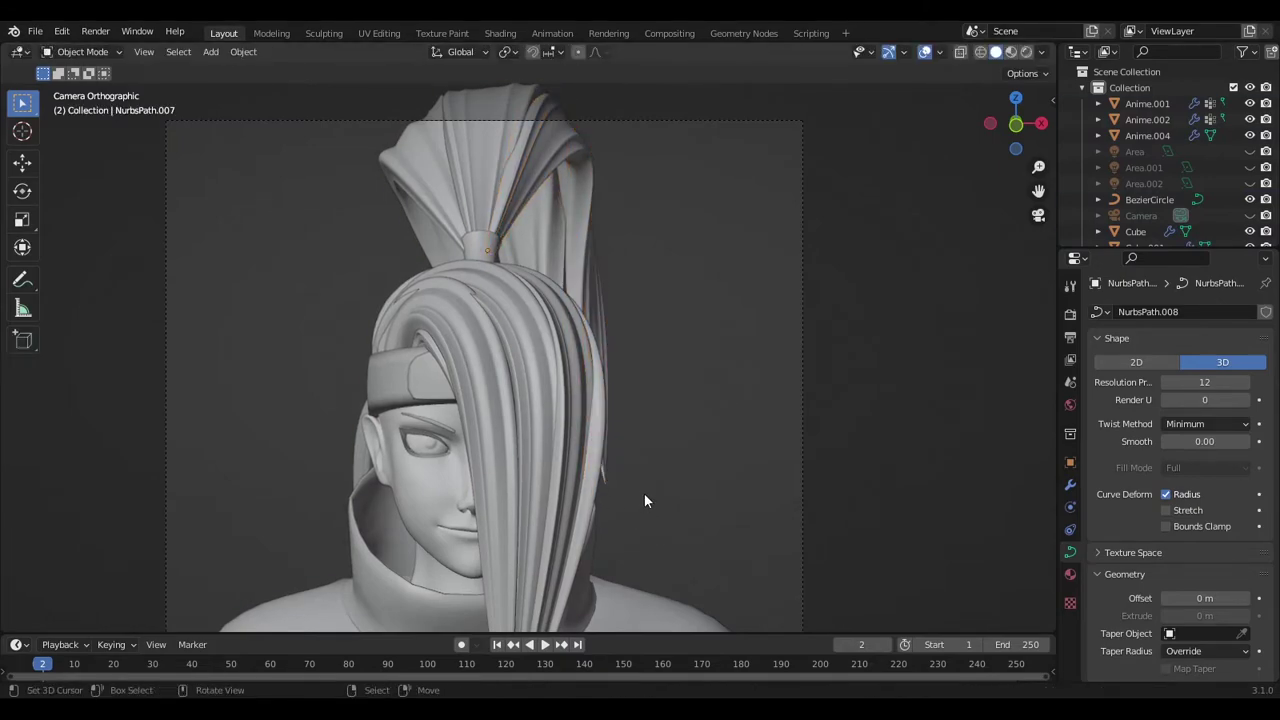
Save the file as daidraa.blend
scroll(646, 445, "down", 1)
scroll(600, 420, "down", 1)
scroll(559, 394, "down", 2)
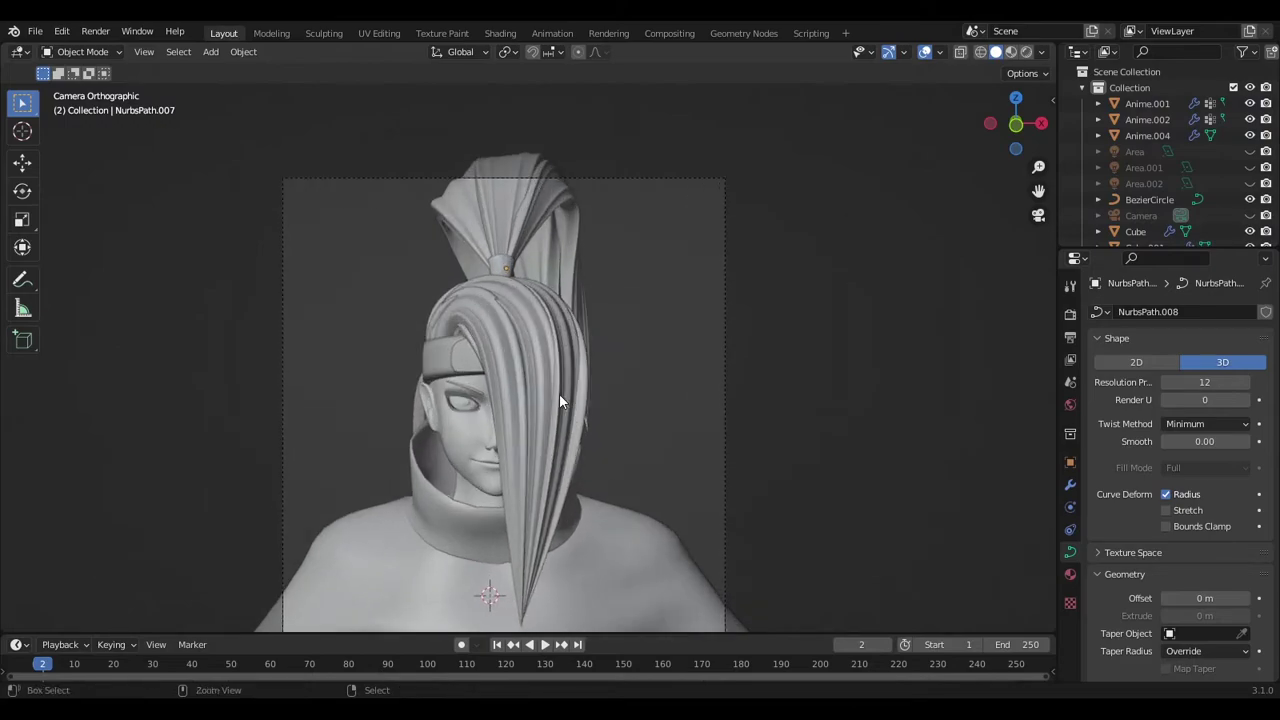
key("ctrl+s")
scroll(559, 393, "down", 1)
scroll(548, 359, "down", 2)
scroll(562, 438, "up", 2)
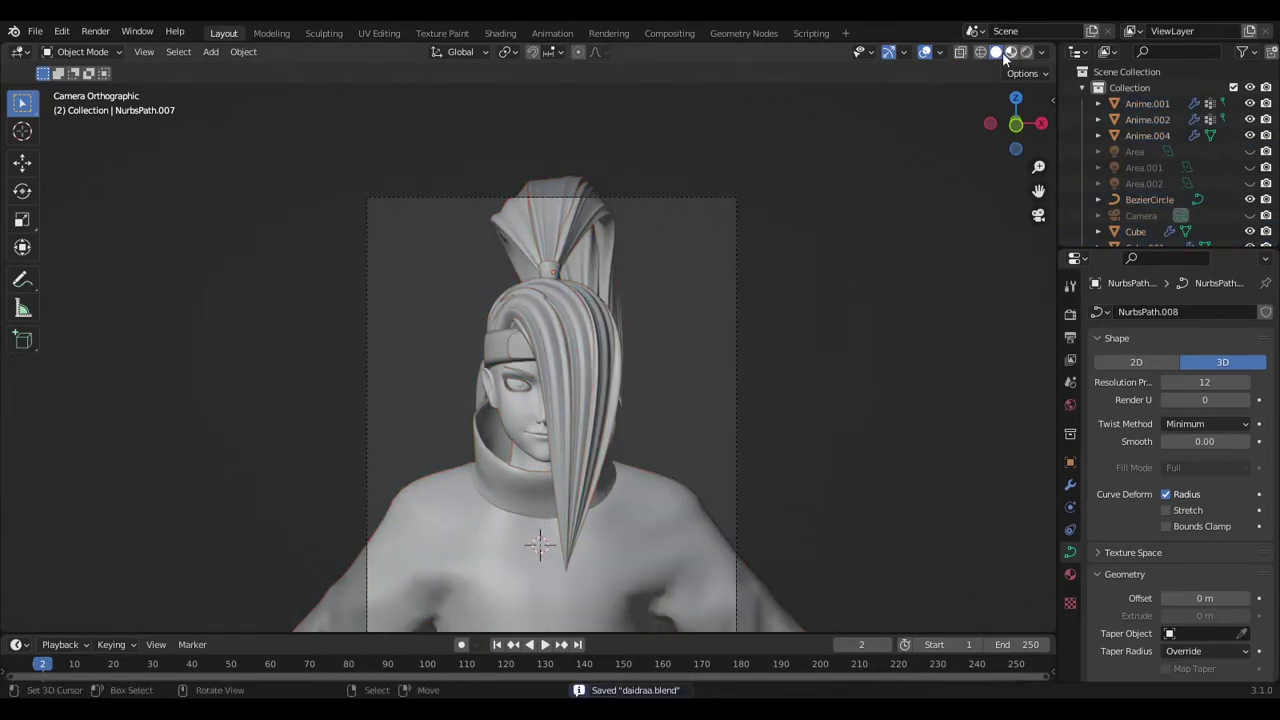
Switch the viewport to Material Preview to show the yellow hair
key("z")
scroll(612, 359, "up", 1)
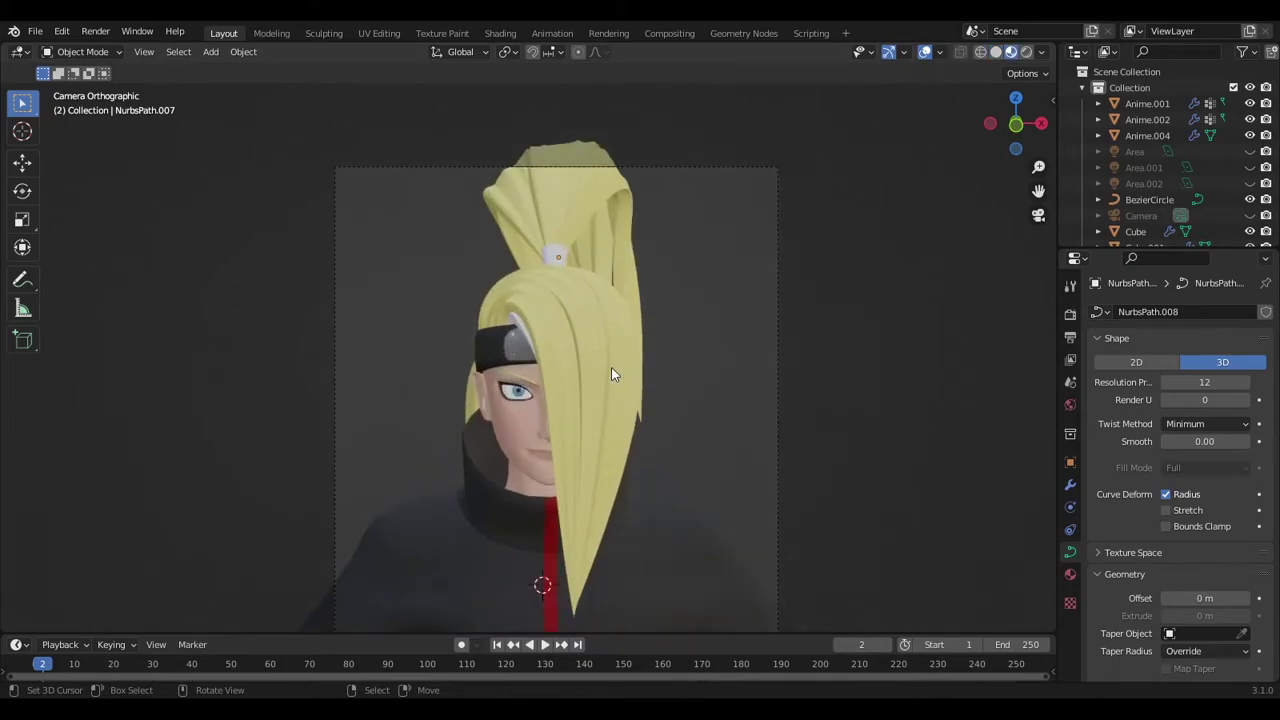
scroll(611, 367, "up", 2)
scroll(622, 363, "down", 2)
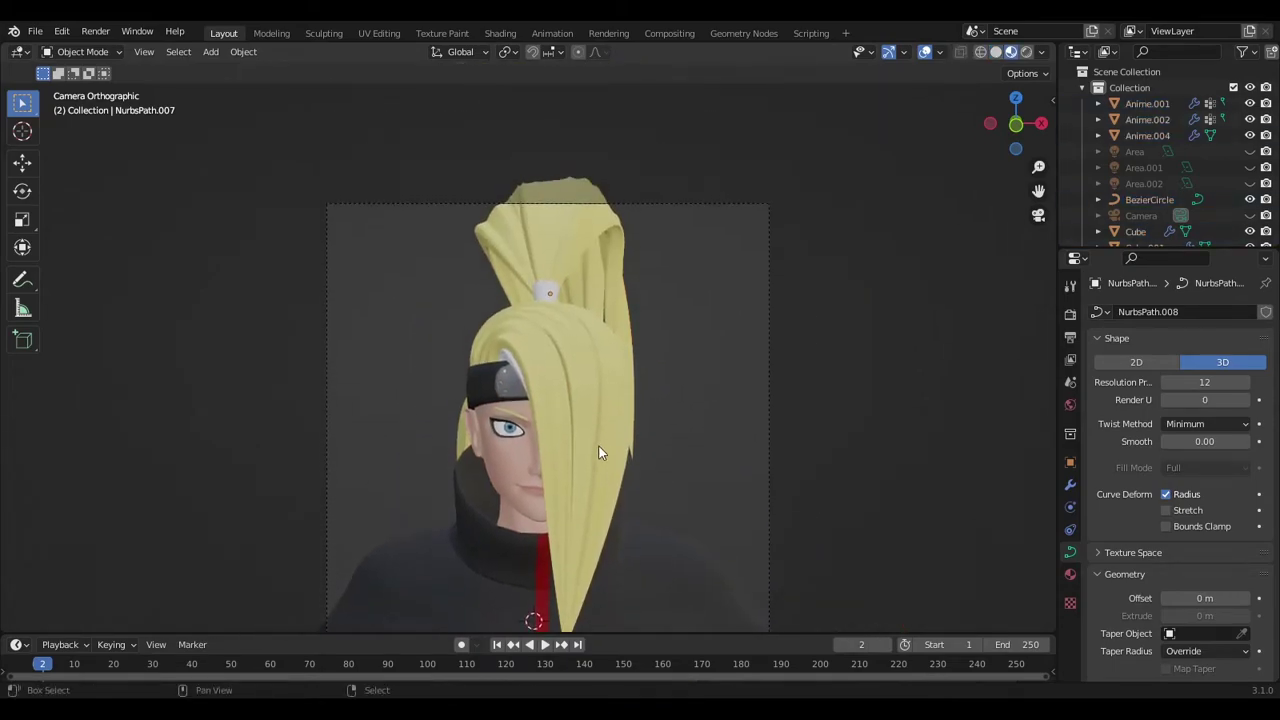
scroll(479, 384, "up", 4)
Assign the black.002 material to strand NurbsPath.005
left_click(1070, 574)
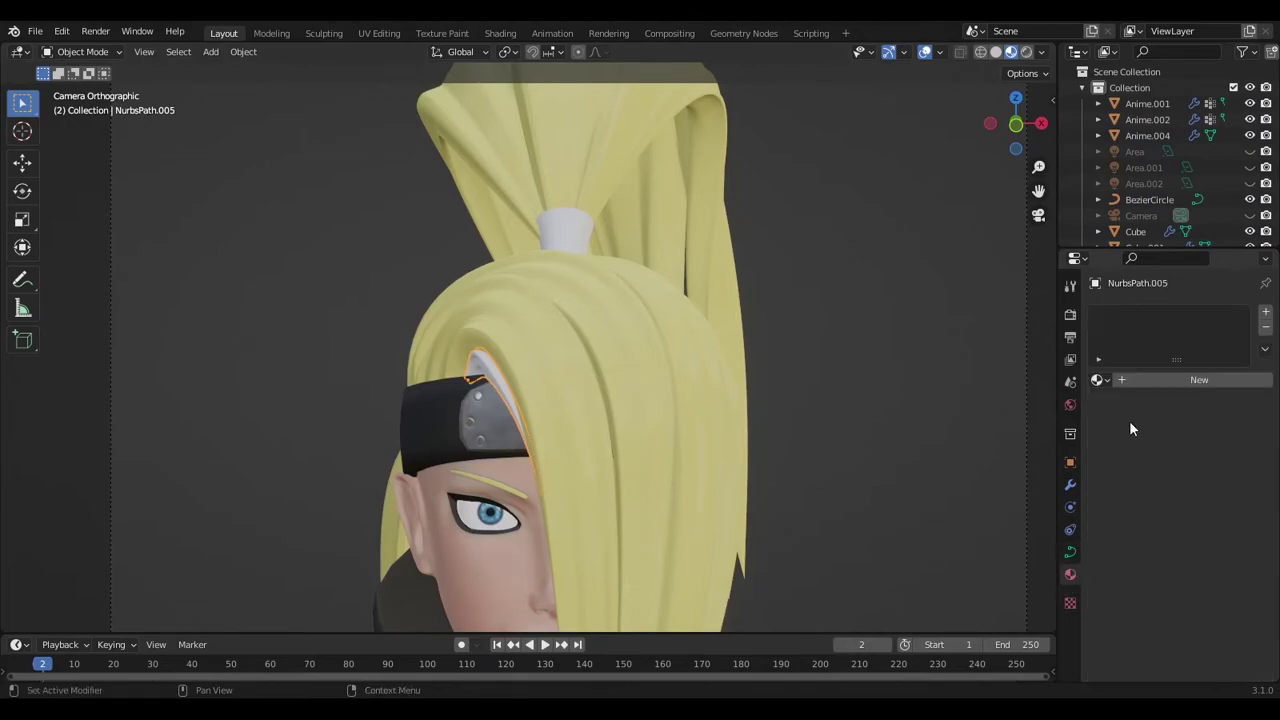
left_click(1097, 380)
left_click(989, 425)
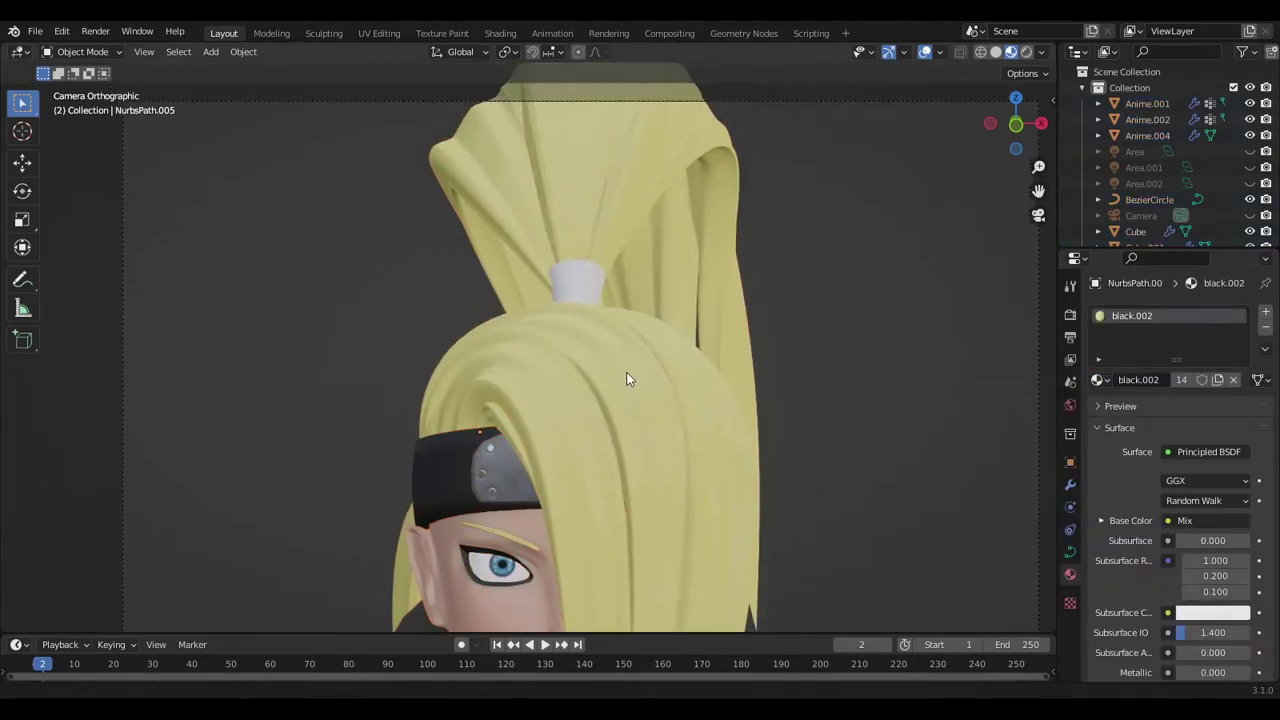
middle_click_drag(629, 371, 104, 425, "shift")
scroll(620, 400, "down", 2)
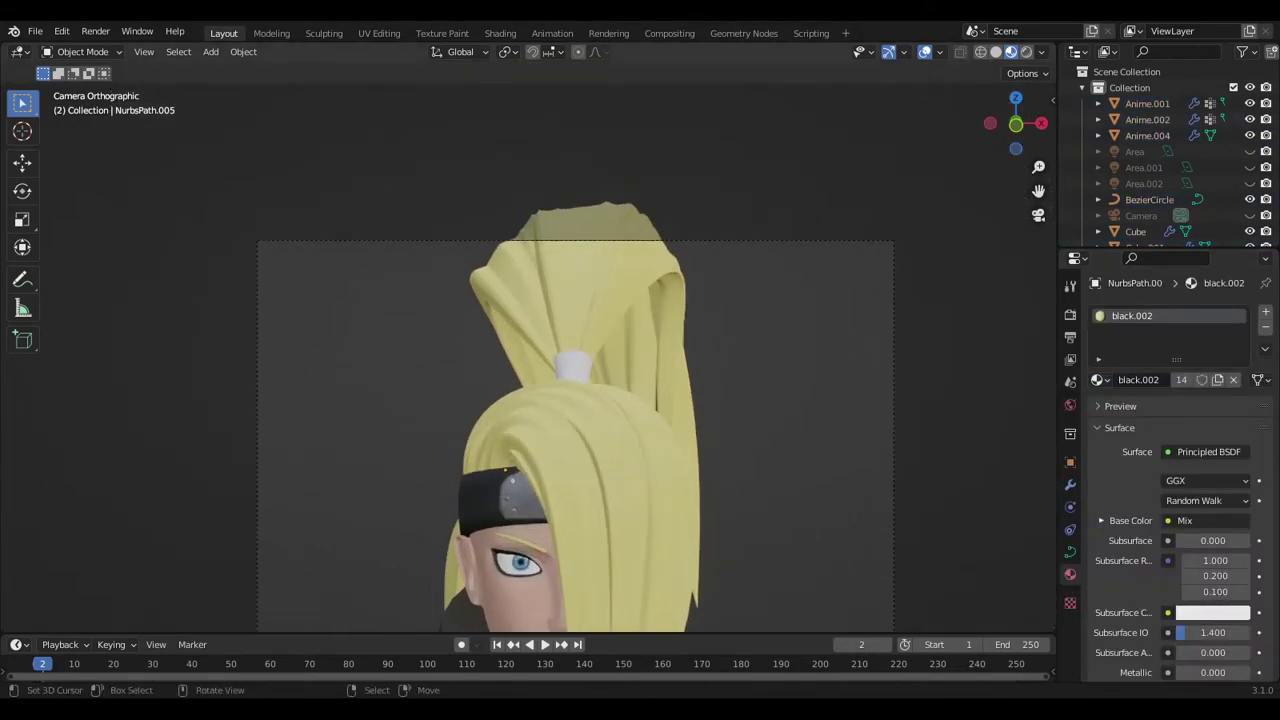
mouse_move(620, 400)
middle_mouse_down()
mouse_move(632, 370)
mouse_move(607, 306)
middle_mouse_up()
scroll(598, 414, "up", 4)
mouse_move(598, 422)
middle_mouse_down()
mouse_move(546, 415)
mouse_move(675, 385)
mouse_move(635, 420)
mouse_move(718, 405)
mouse_move(573, 376)
middle_mouse_up()
Select the white Cube.002 hair tie in camera view and browse its materials
key("a")
key("KP_0")
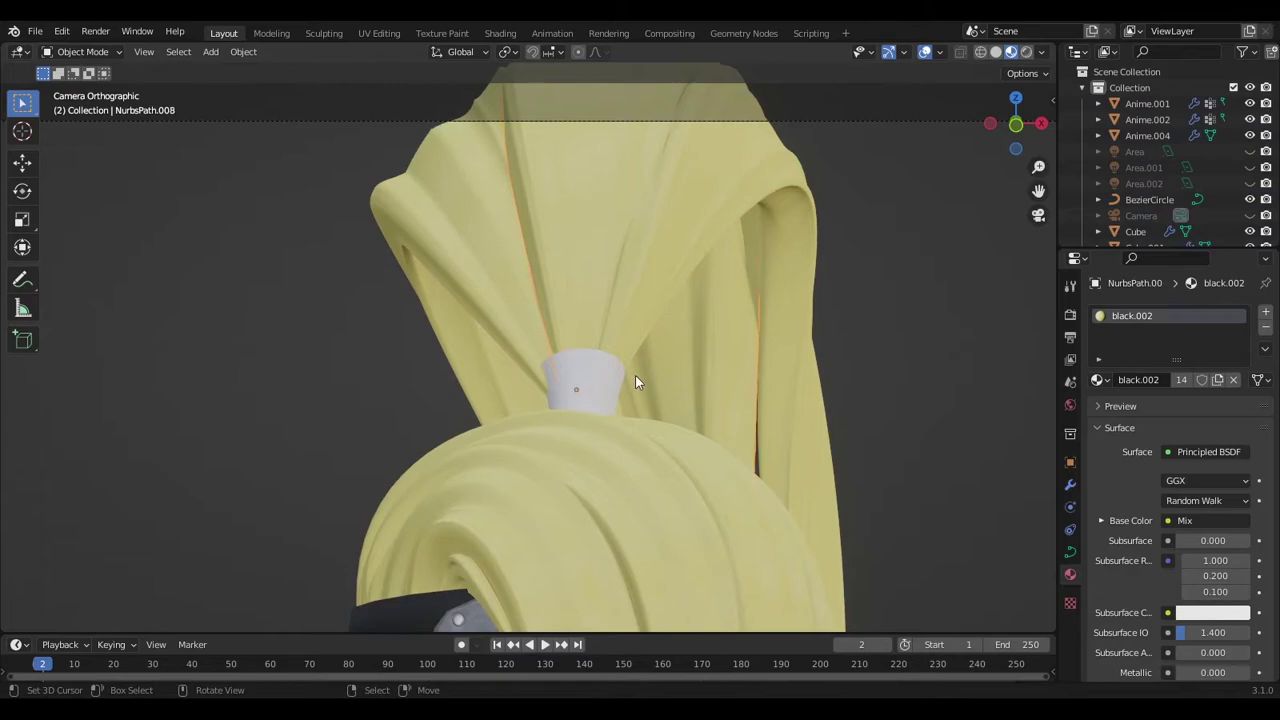
left_click(635, 375)
middle_click_drag(709, 398, 663, 378, "shift")
left_click(1097, 380)
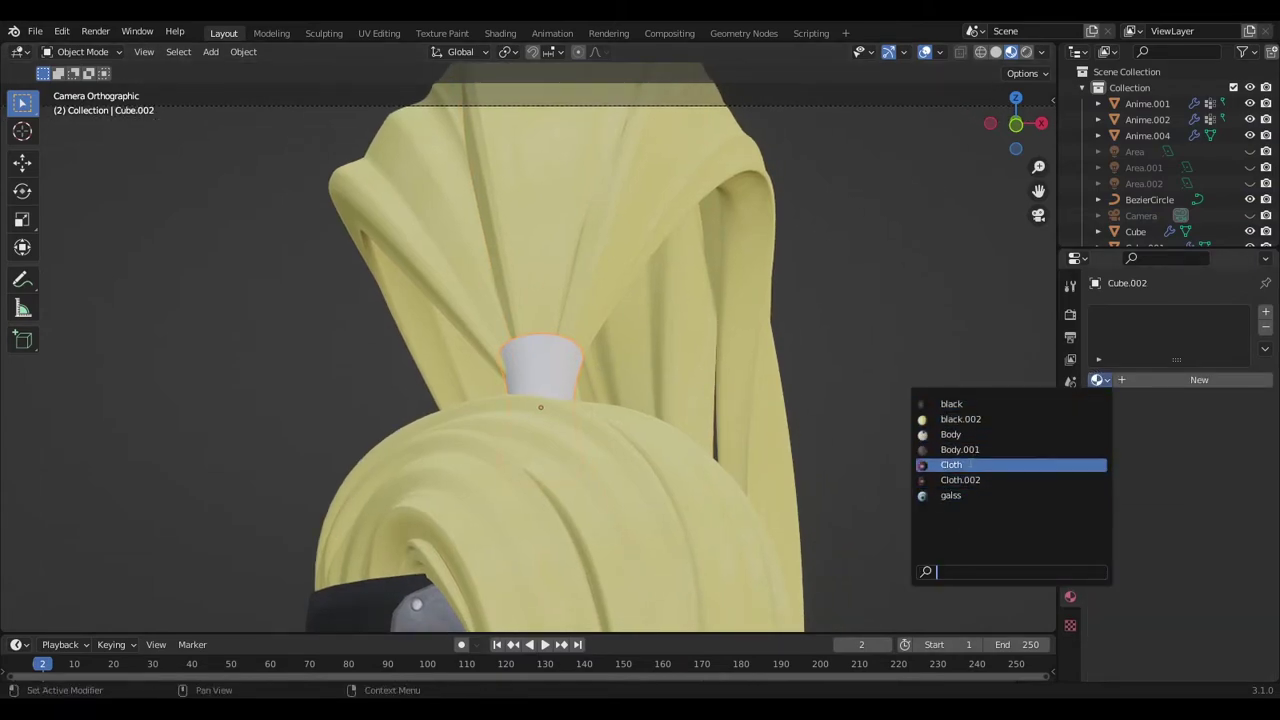
Give the Cube.002 hair tie the 'black' material and recentre the character
left_click(1018, 403)
scroll(620, 399, "down", 2)
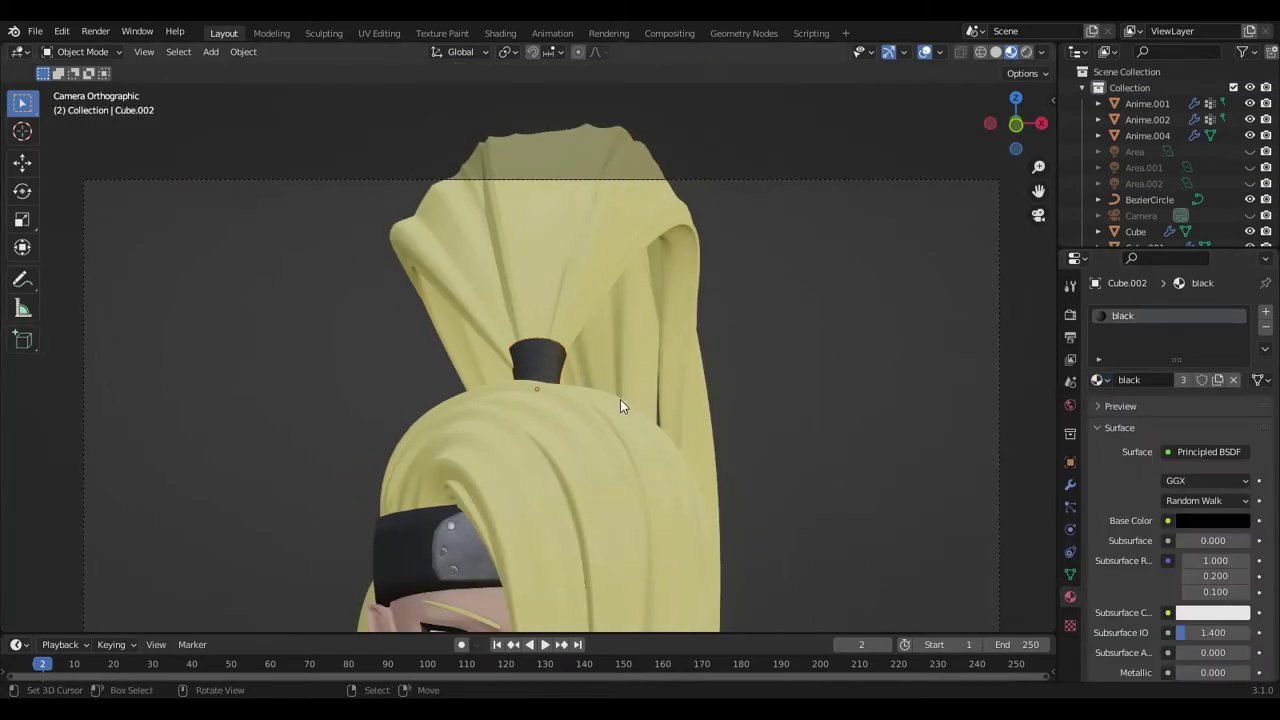
scroll(594, 271, "down", 2)
scroll(586, 396, "down", 2)
middle_click_drag(586, 396, 586, 316, "shift")
scroll(580, 348, "down", 1)
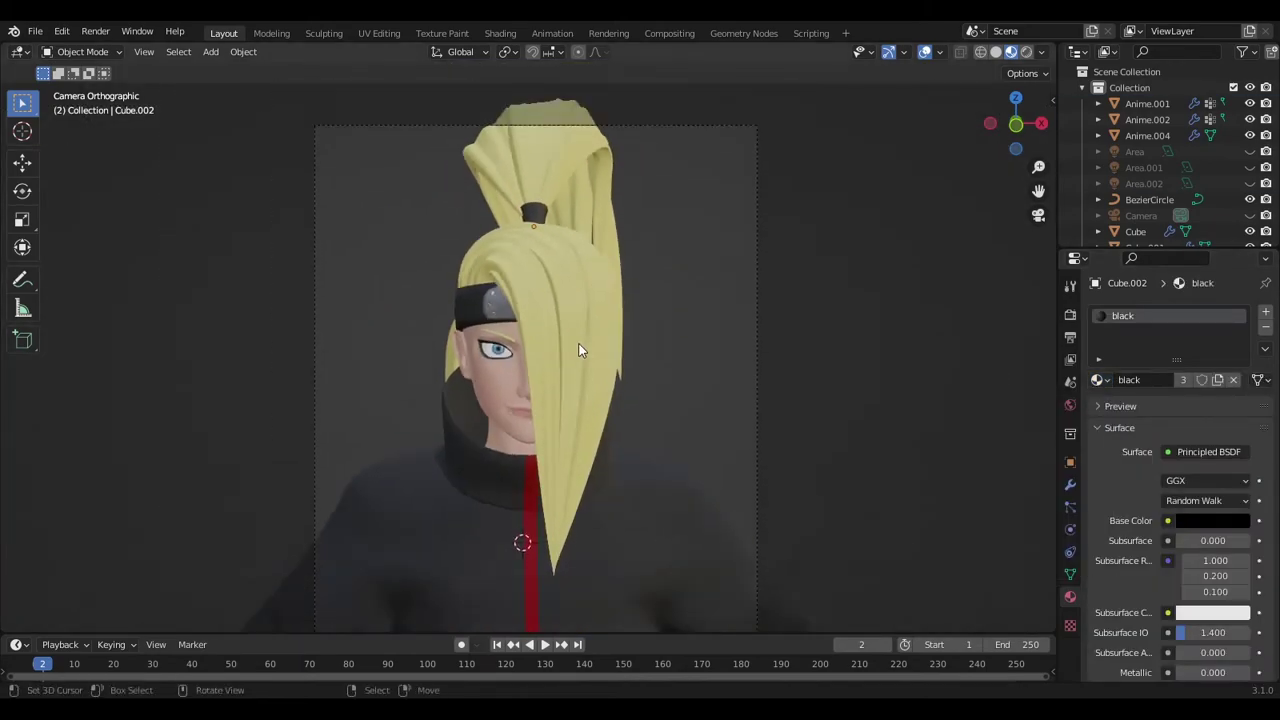
scroll(578, 346, "down", 2)
scroll(560, 338, "up", 3)
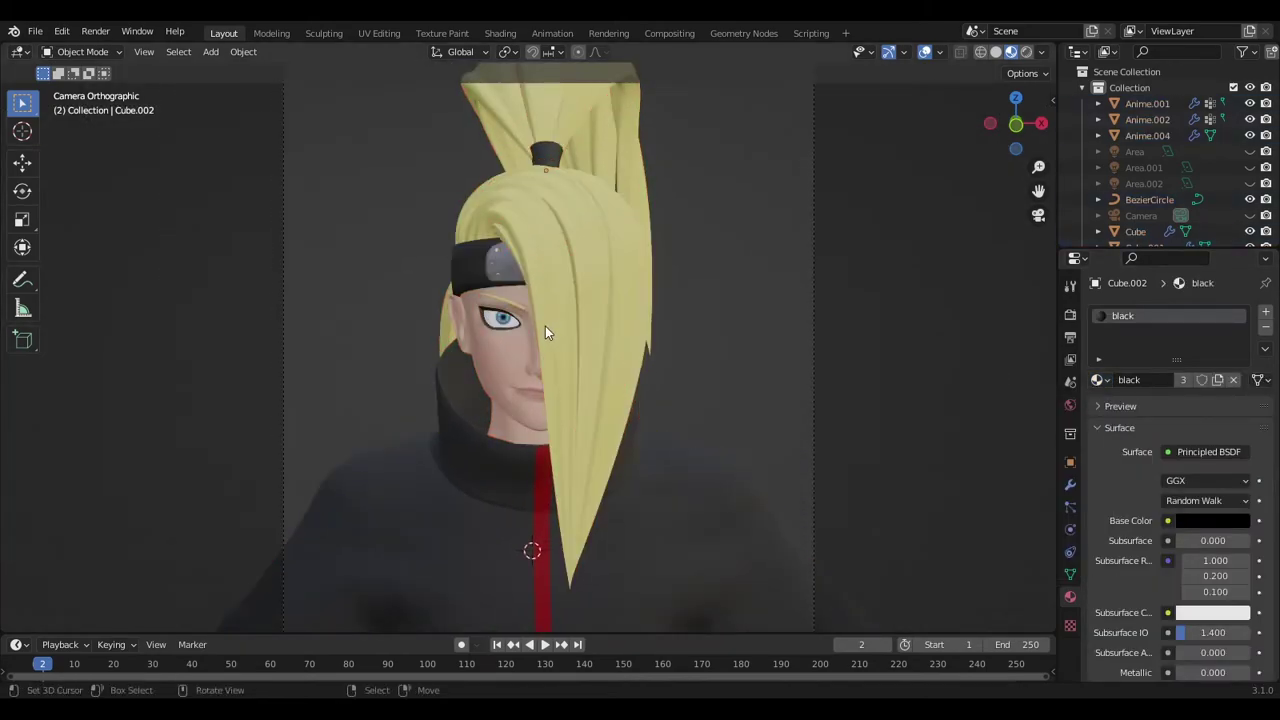
scroll(545, 332, "up", 2)
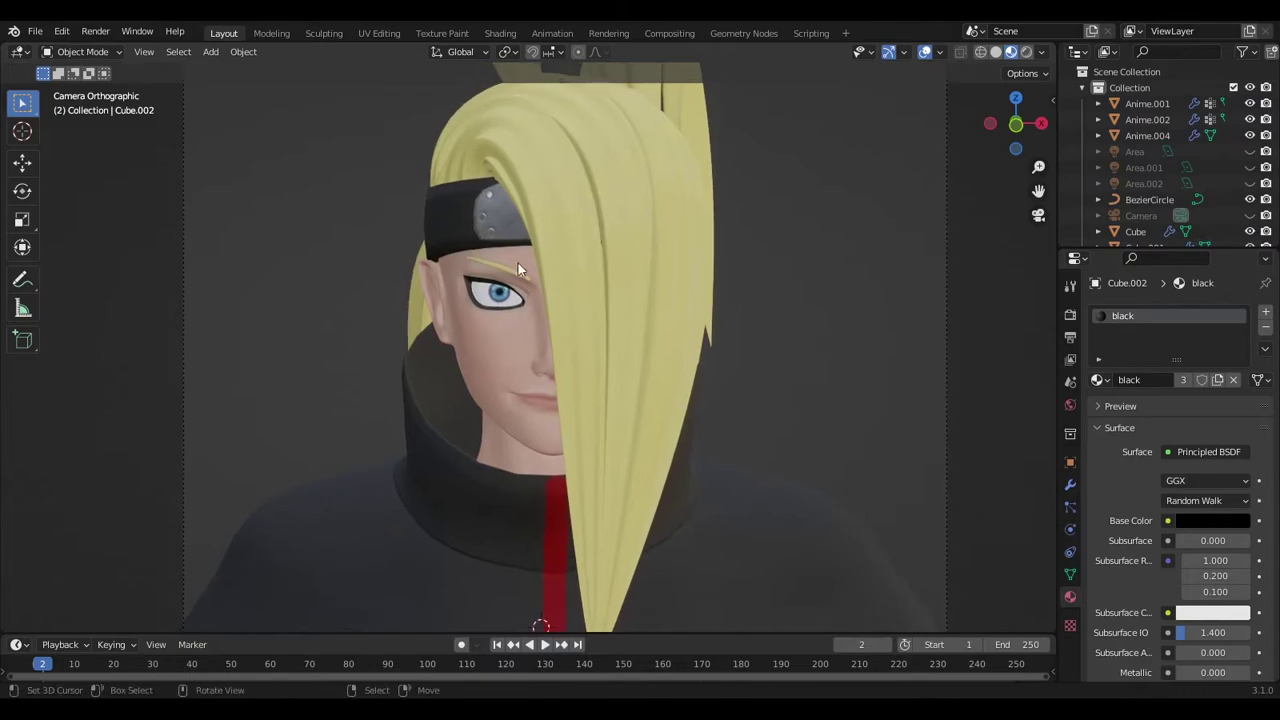
scroll(518, 263, "up", 3)
scroll(554, 367, "up", 2)
Select the headband to check its material, then clear the selection and recentre the view
left_click(522, 291)
scroll(568, 405, "down", 3)
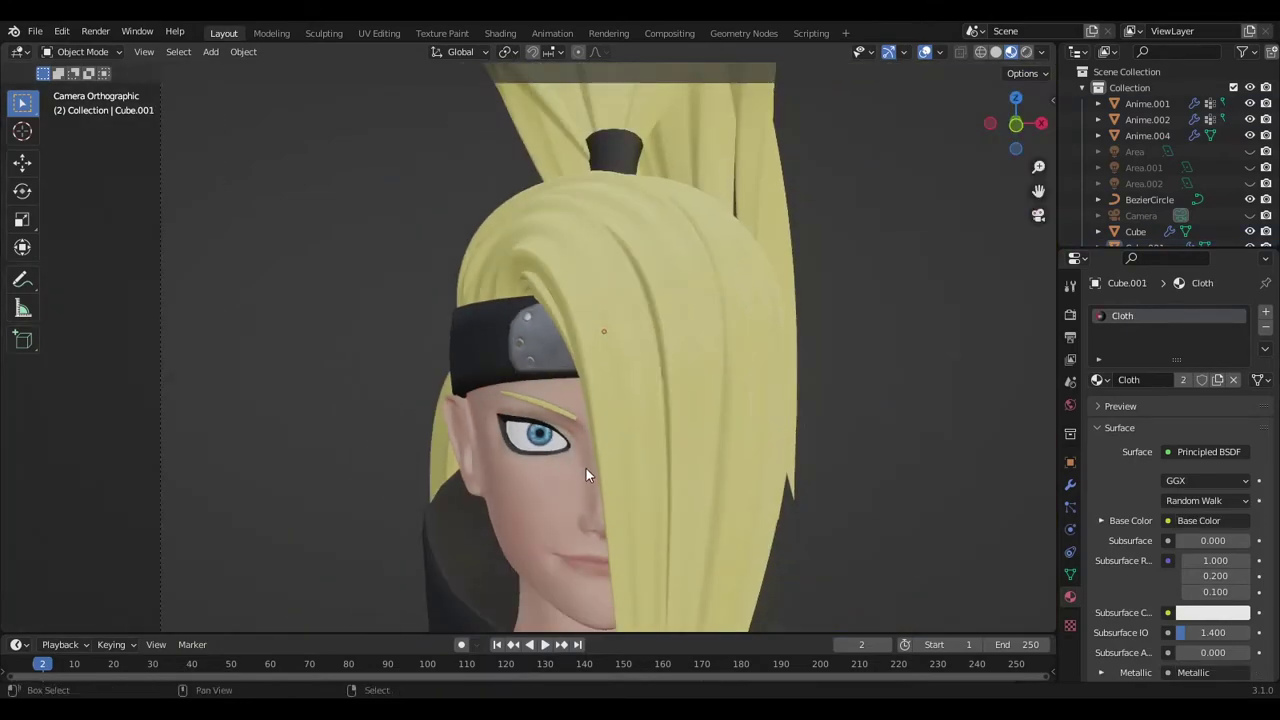
scroll(590, 440, "down", 1)
scroll(610, 365, "up", 2)
scroll(622, 316, "down", 4)
scroll(620, 309, "up", 1)
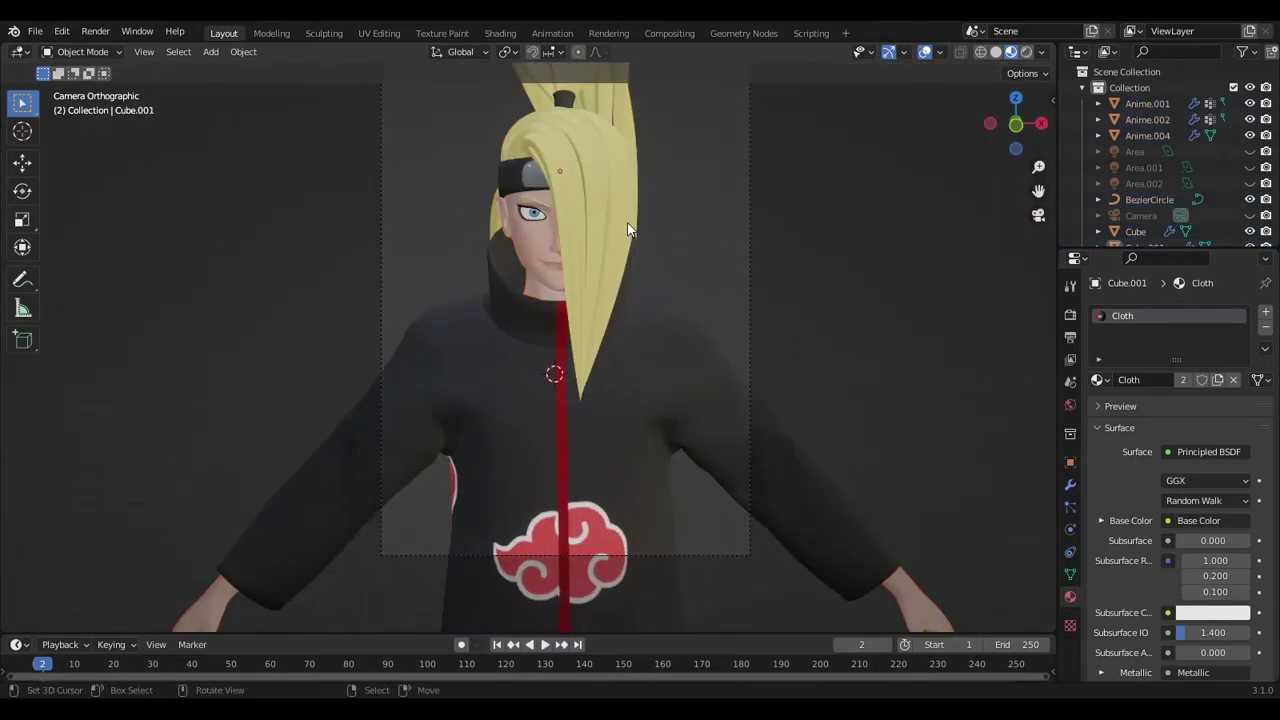
scroll(615, 360, "up", 2)
scroll(619, 364, "down", 1)
key("a")
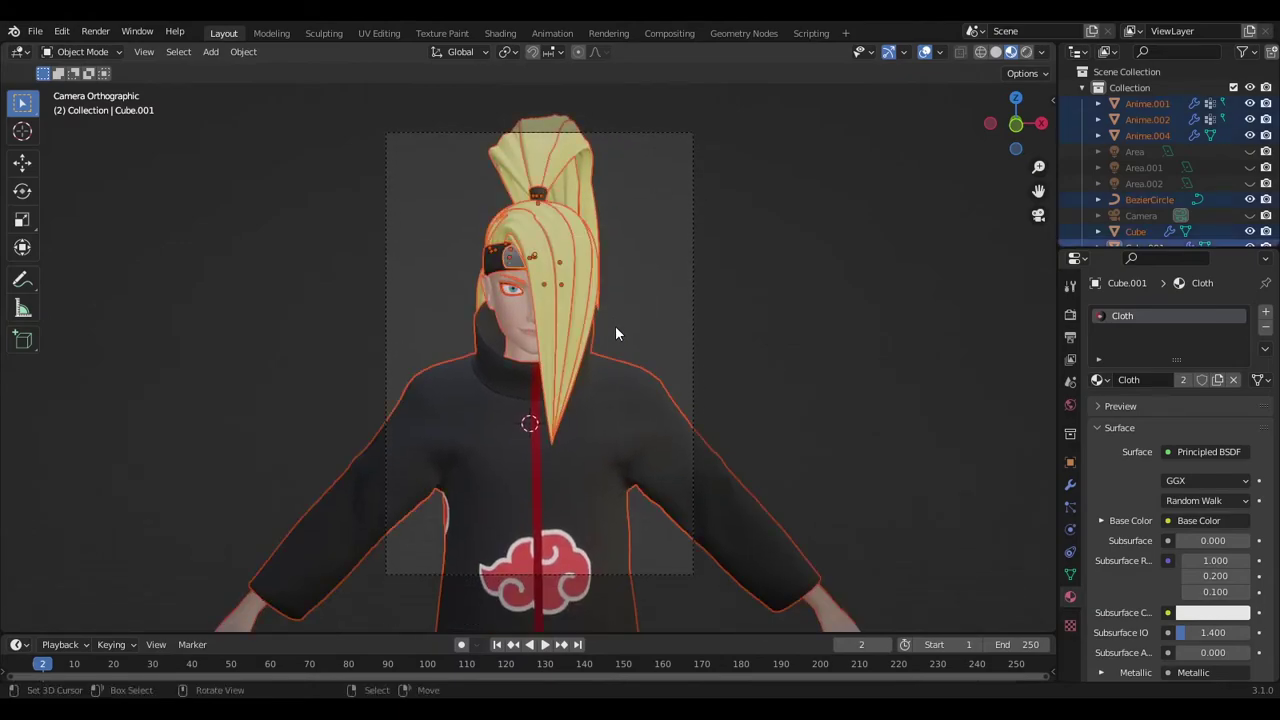
key("ctrl+z")
middle_click_drag(616, 327, 622, 324, "shift")
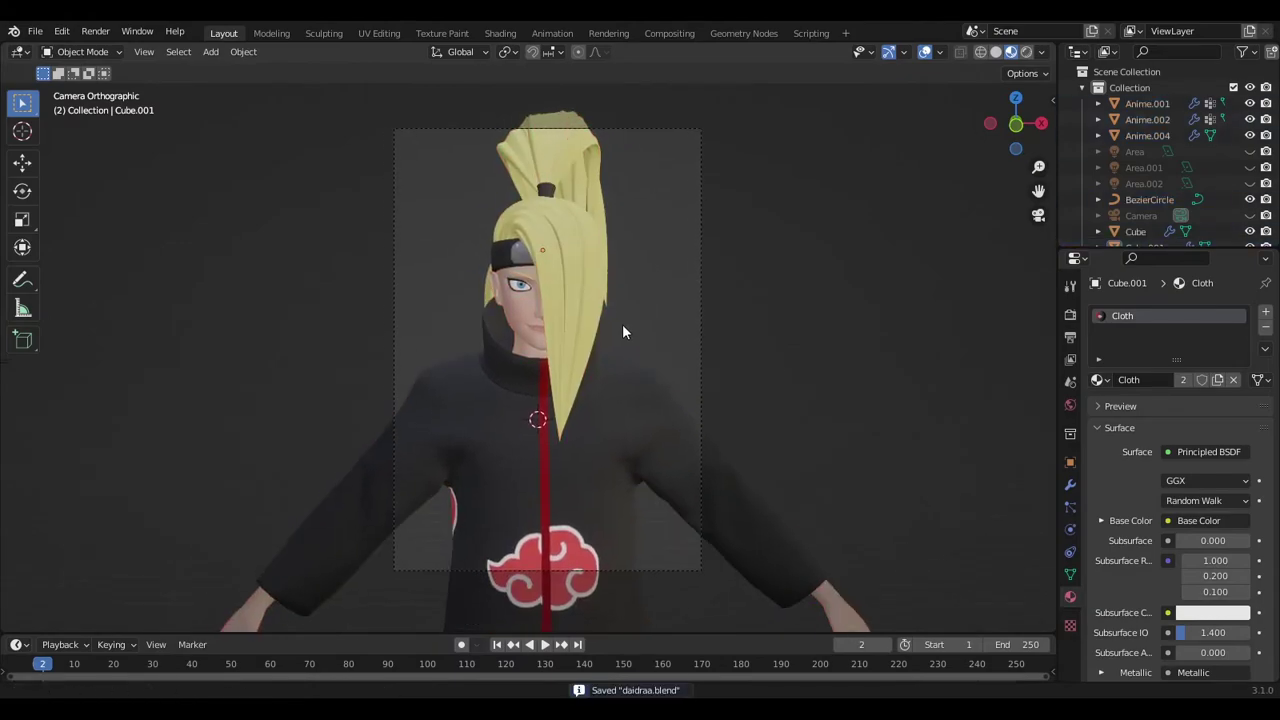